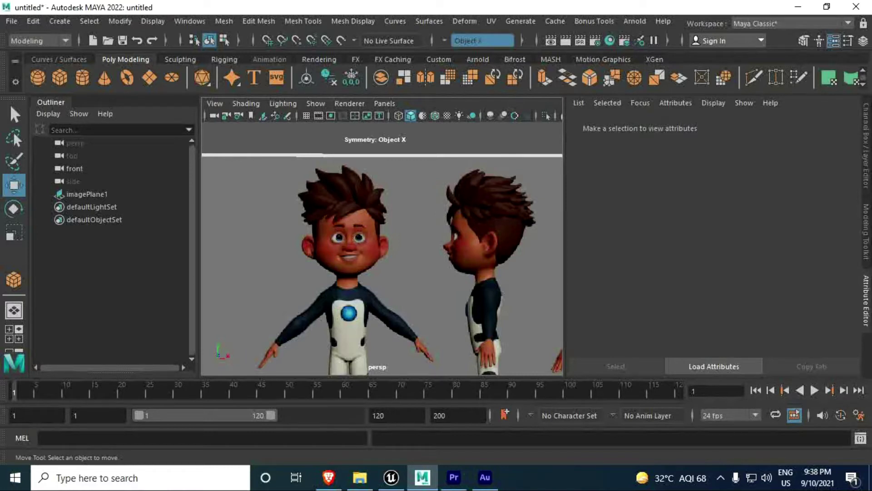
Create a polygon cube, pCube1, and reposition it in the scene.
left_click(56, 24)
mouse_move(97, 67)
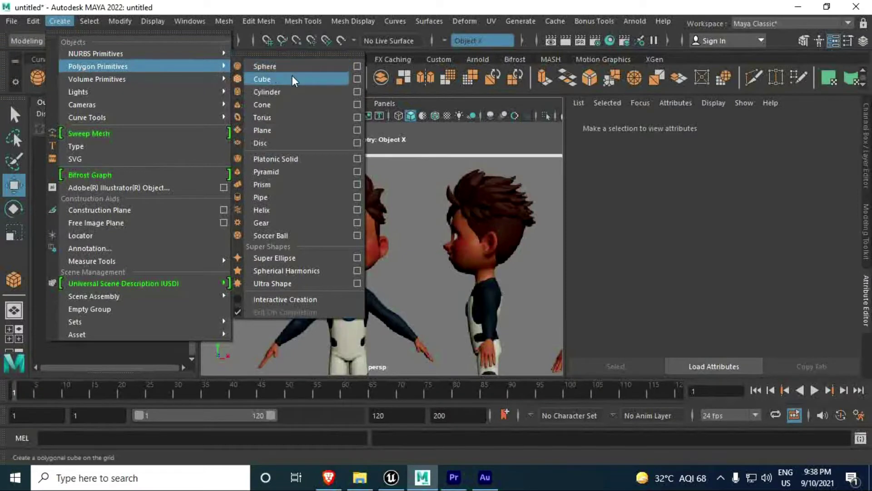
left_click(288, 81)
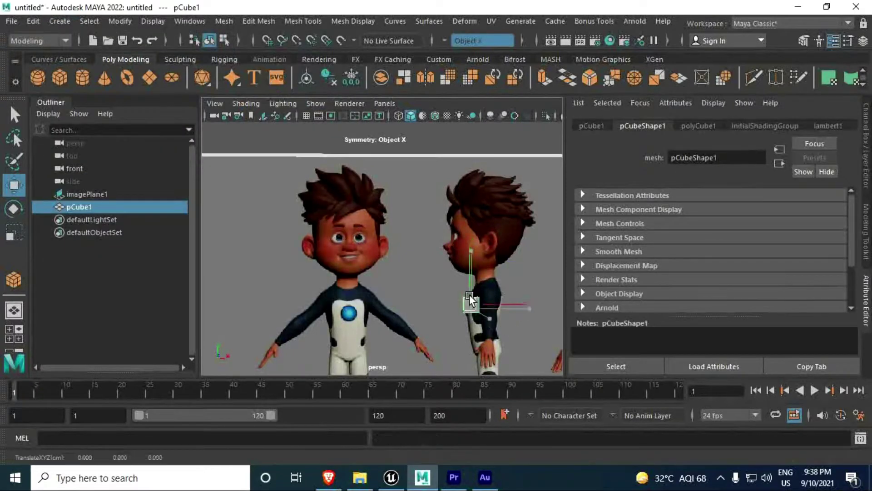
left_click_drag(472, 308, 435, 276)
key("space")
key("space")
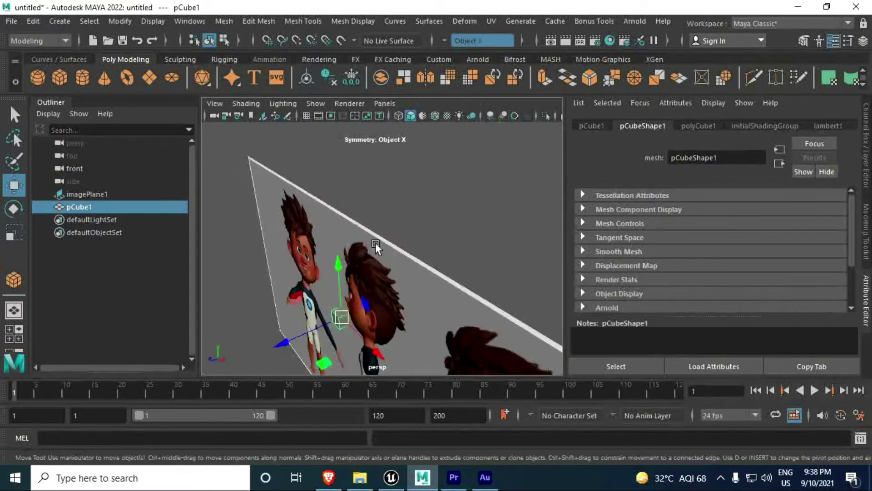
Move imagePlane1 up and to the right, out of the cube's way, then reselect the cube.
left_click_drag(460, 205, 389, 257, "alt")
left_click(391, 269)
left_click_drag(370, 329, 621, 205)
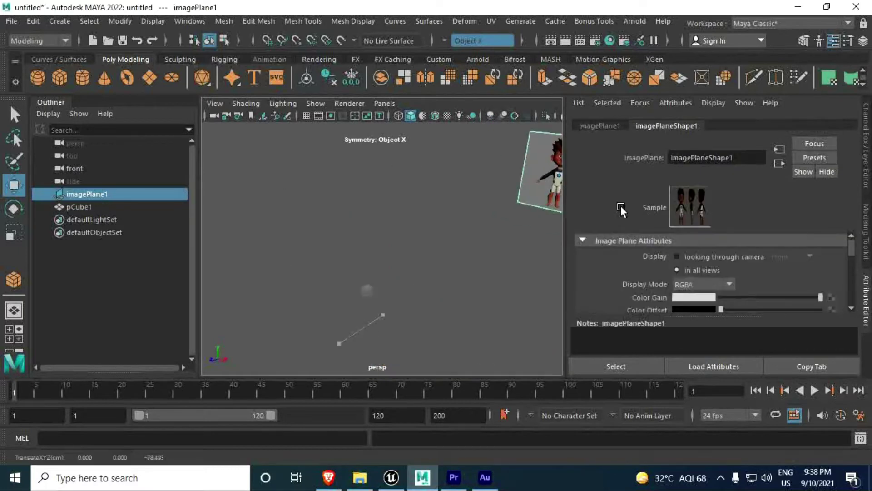
middle_click_drag(378, 270, 388, 277)
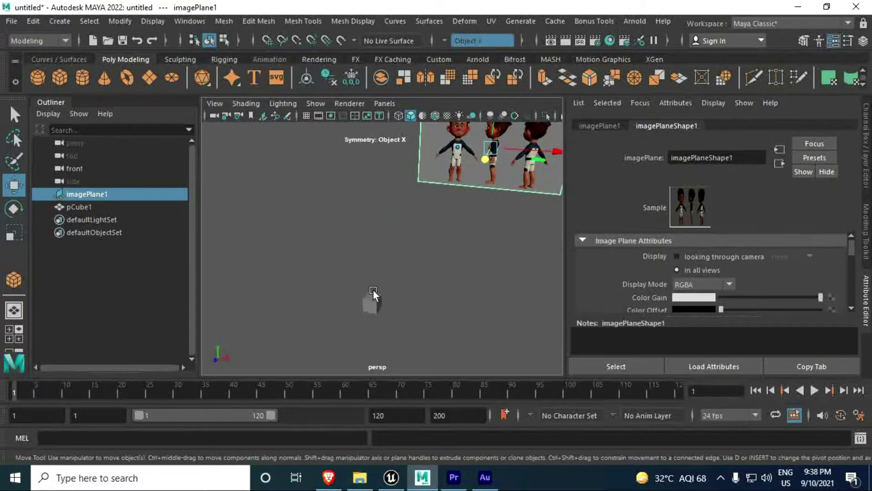
left_click(373, 293)
mouse_move(373, 290)
left_mouse_down("alt")
mouse_move(348, 242)
mouse_move(361, 241)
left_mouse_up("alt")
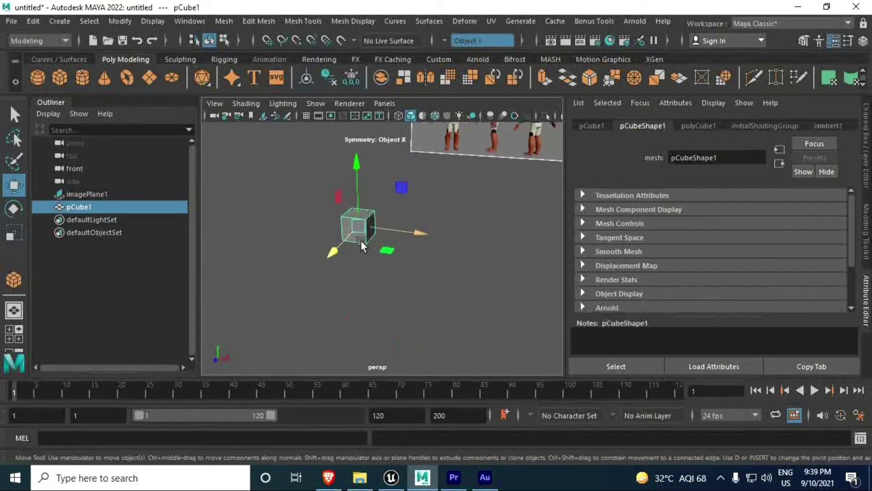
Select the cube's top face in face mode.
right_click(329, 183)
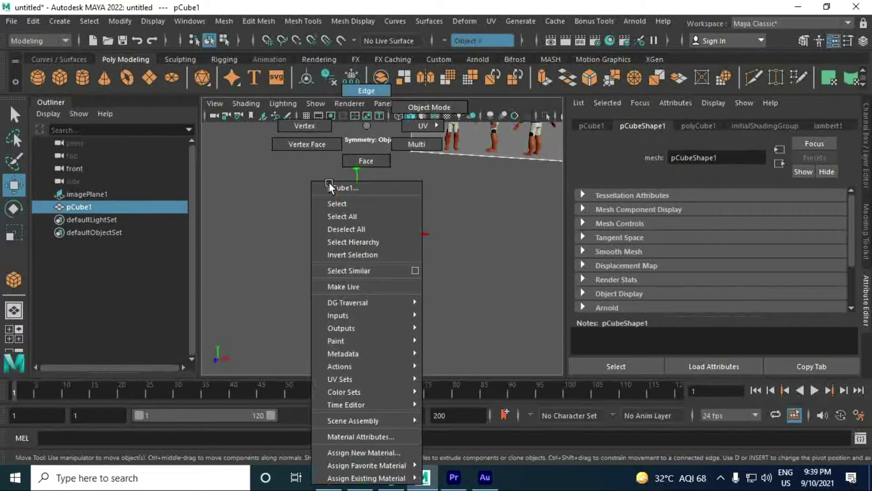
left_click(370, 154)
left_click(350, 268)
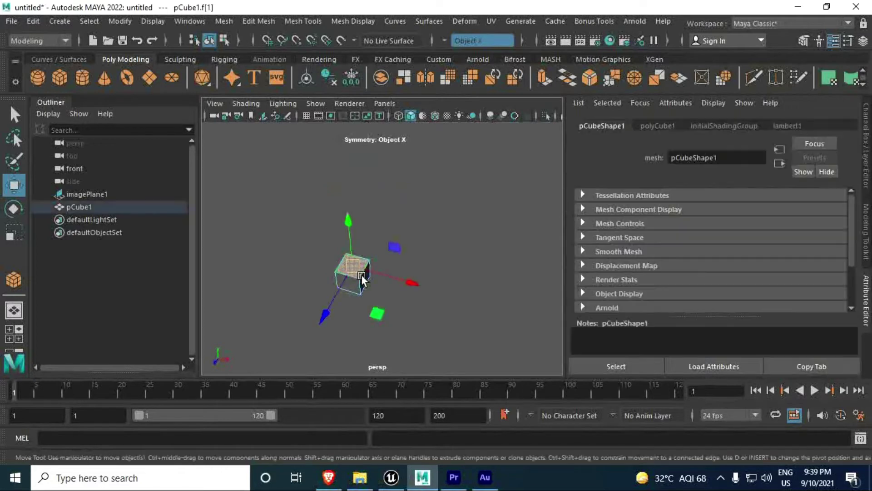
mouse_move(353, 265)
left_mouse_down("alt")
mouse_move(368, 273)
mouse_move(378, 247)
mouse_move(370, 274)
left_mouse_up("alt")
Extrude the top face upward and scale it down into a narrow peak.
key("ctrl+e")
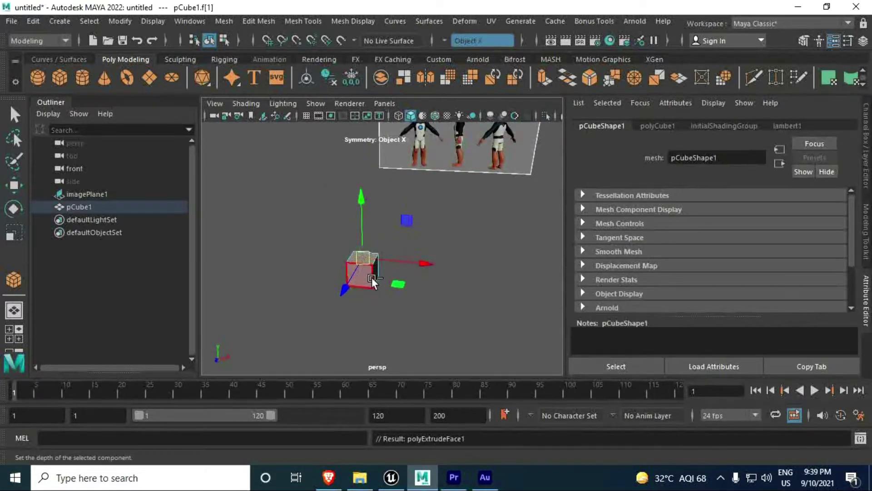
mouse_move(362, 218)
left_mouse_down()
mouse_move(361, 171)
mouse_move(359, 184)
left_mouse_up()
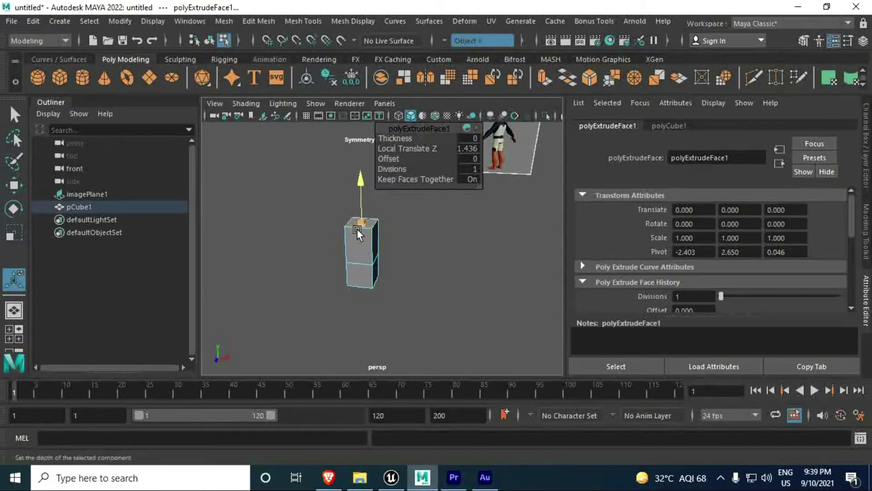
scroll(376, 226, "up", 5)
scroll(378, 252, "down", 3)
mouse_move(378, 252)
left_mouse_down("alt")
mouse_move(340, 259)
mouse_move(300, 233)
left_mouse_up("alt")
key("r")
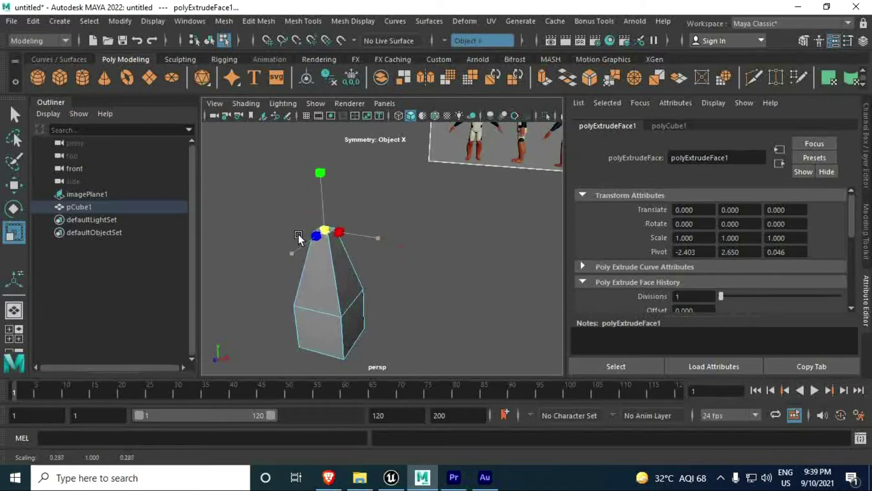
left_click_drag(298, 234, 351, 265, "alt")
Select the edge loop around the block's middle in edge mode.
right_click_drag(350, 145, 342, 94)
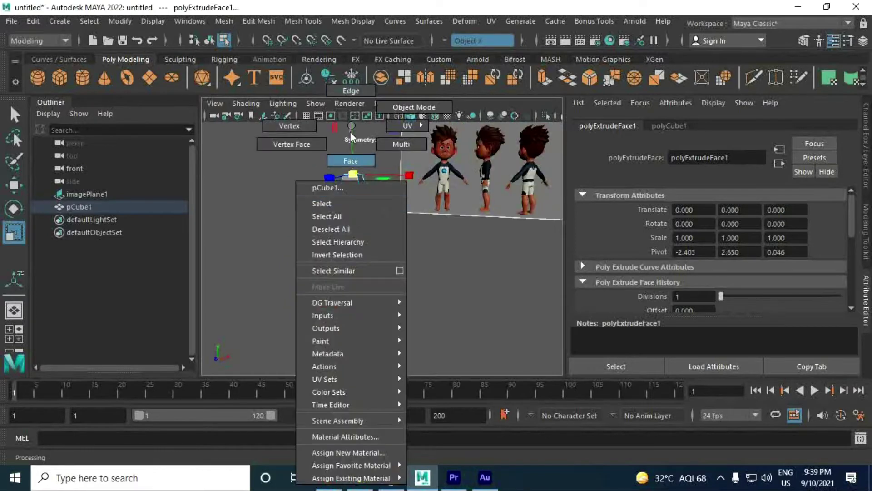
double_click(352, 258)
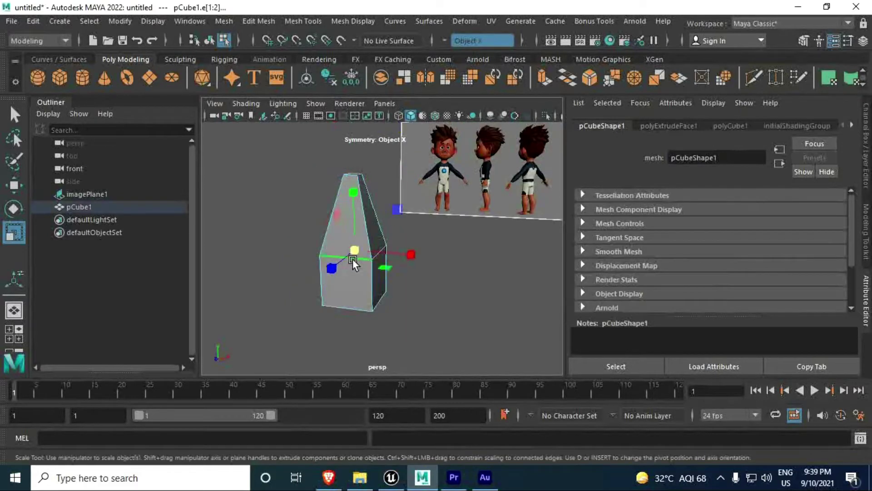
right_click_drag(361, 279, 355, 95)
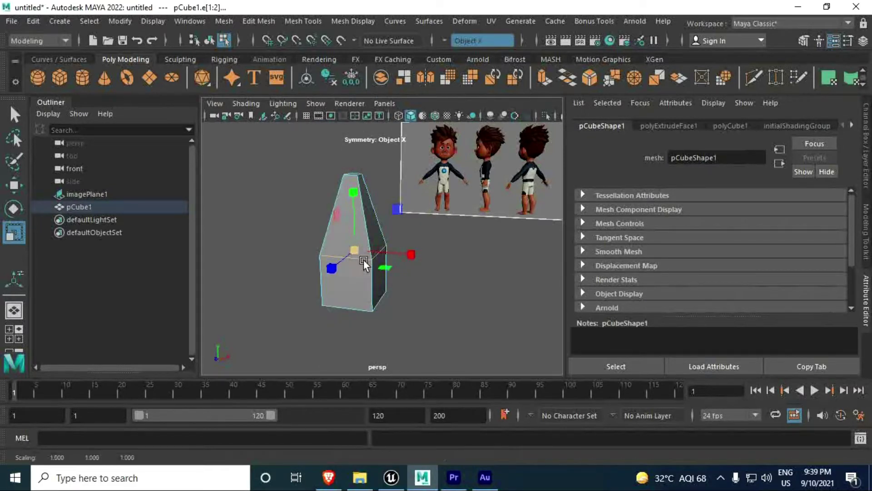
scroll(366, 275, "up", 3)
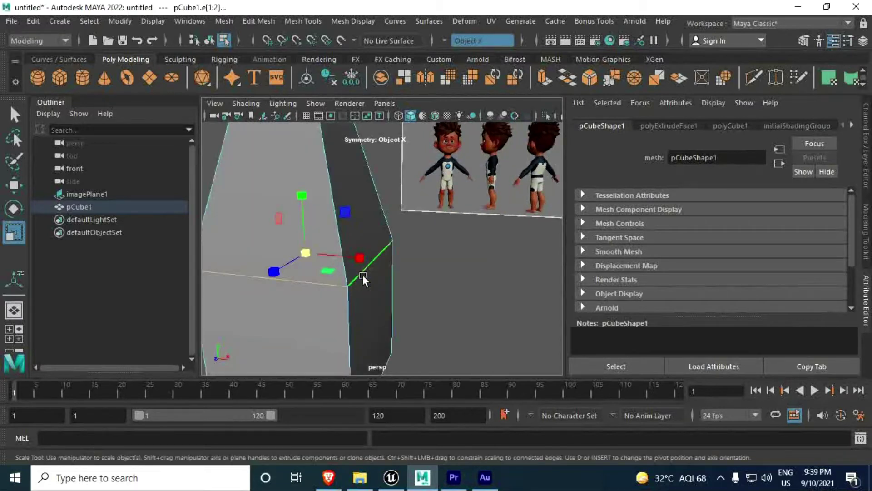
scroll(364, 274, "down", 3)
Bevel the middle edge loop with 2 segments at 0.5 fraction.
key("ctrl+b")
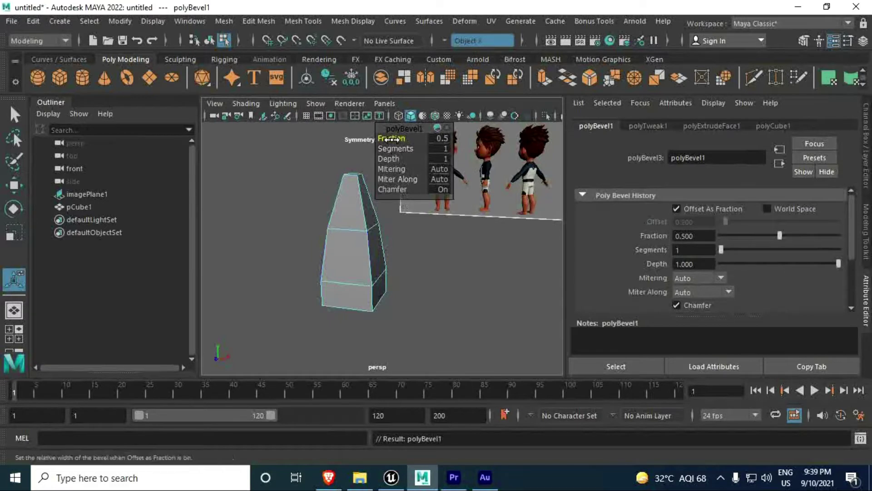
left_click_drag(397, 149, 400, 148)
mouse_move(321, 275)
left_mouse_down("alt")
mouse_move(389, 278)
mouse_move(359, 296)
mouse_move(375, 299)
left_mouse_up("alt")
right_click_drag(425, 125, 465, 105)
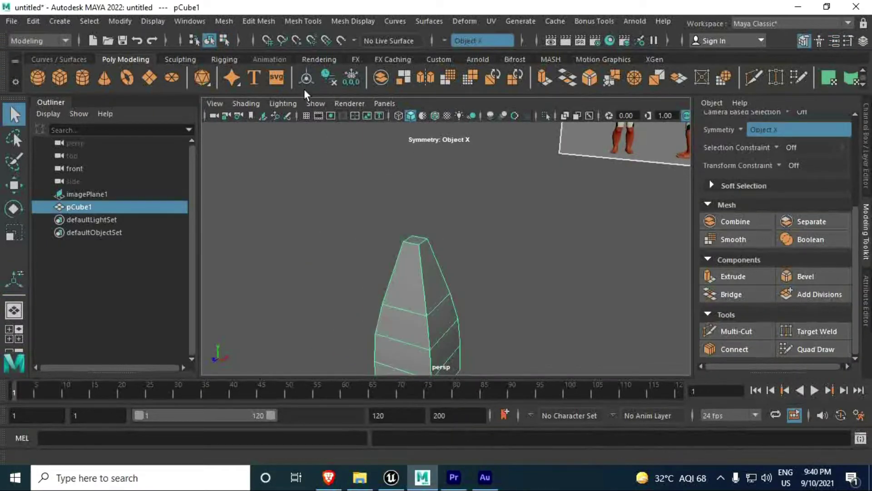
Apply Smooth at 1 division to round the tapered block into a dense, bullet-like spike.
mouse_move(422, 268)
middle_mouse_down("alt")
mouse_move(459, 205)
mouse_move(463, 227)
middle_mouse_up("alt")
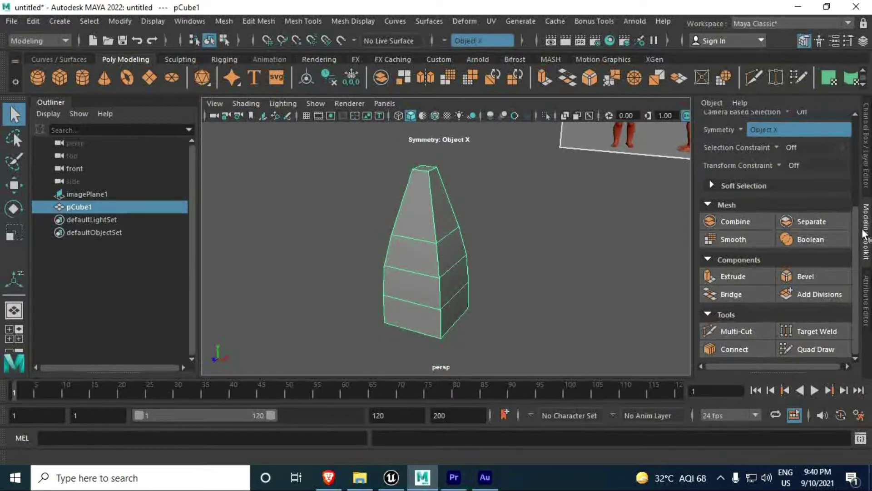
left_click(734, 242)
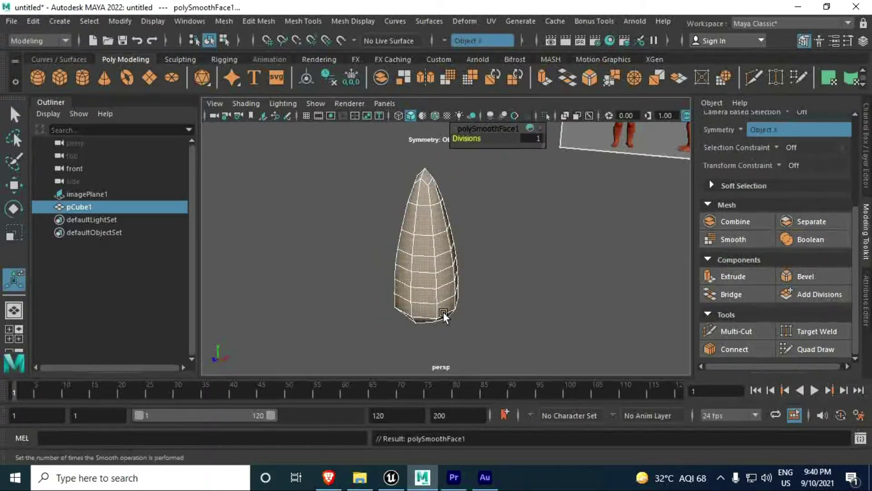
mouse_move(467, 295)
left_mouse_down("alt")
mouse_move(469, 274)
mouse_move(485, 267)
left_mouse_up("alt")
middle_click_drag(486, 266, 467, 310, "alt")
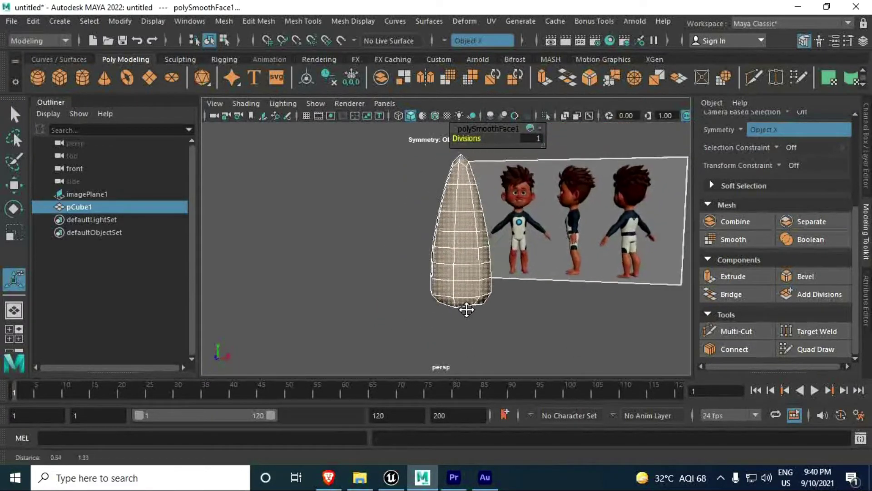
left_click_drag(467, 309, 465, 263, "alt")
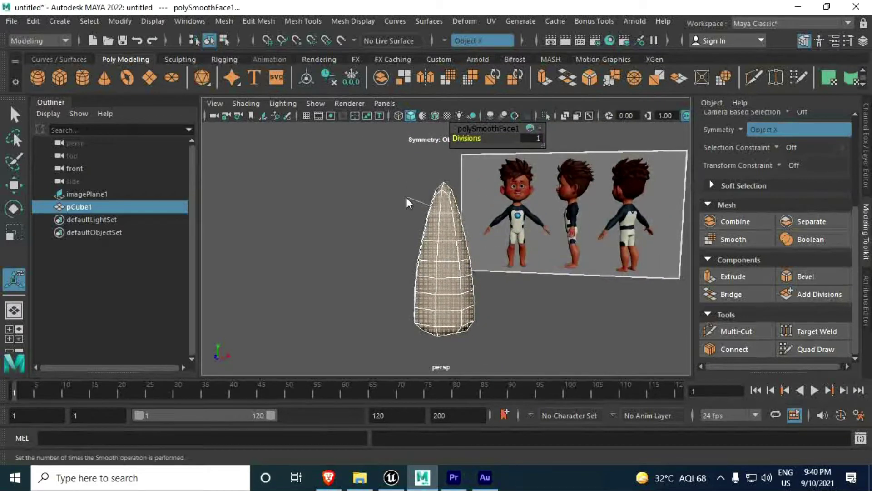
right_click_drag(456, 123, 394, 130)
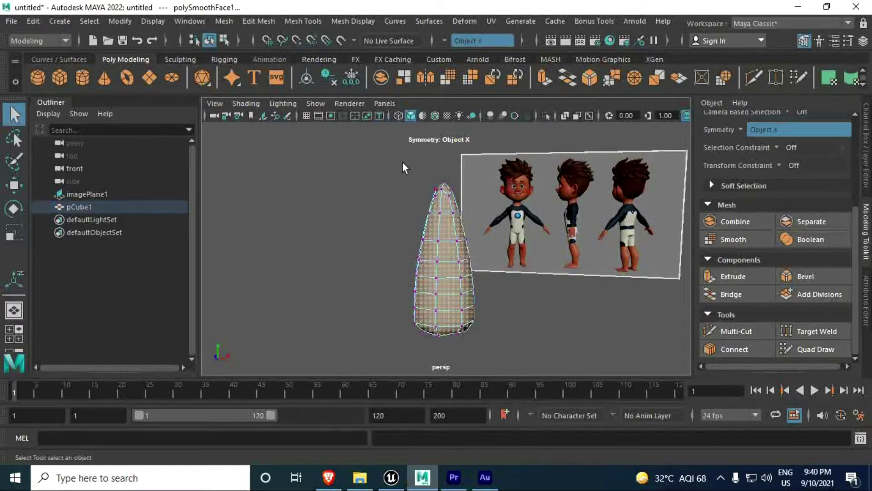
Select the spike's tip vertices, test the soft selection radius, then turn soft selection off.
left_click_drag(457, 183, 467, 198)
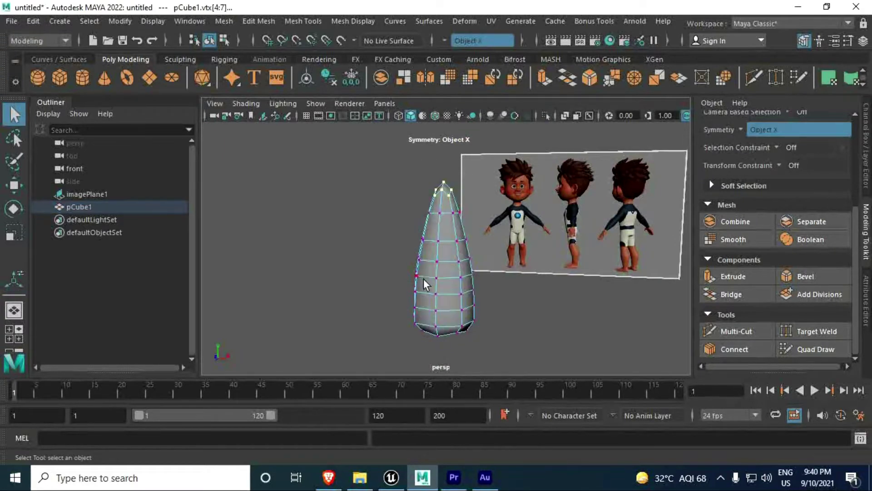
left_click_drag(425, 284, 397, 282, "alt")
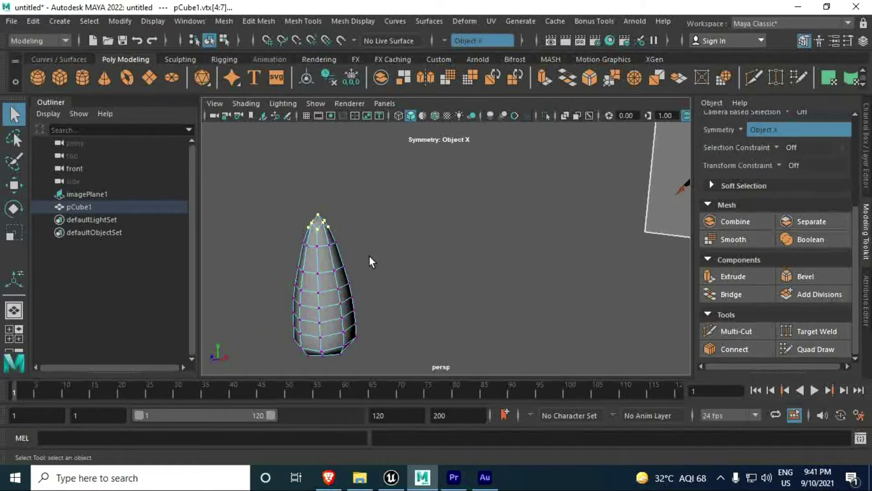
key("b")
mouse_move(369, 256)
left_mouse_down()
mouse_move(416, 242)
mouse_move(481, 247)
mouse_move(397, 247)
mouse_move(474, 252)
left_mouse_up()
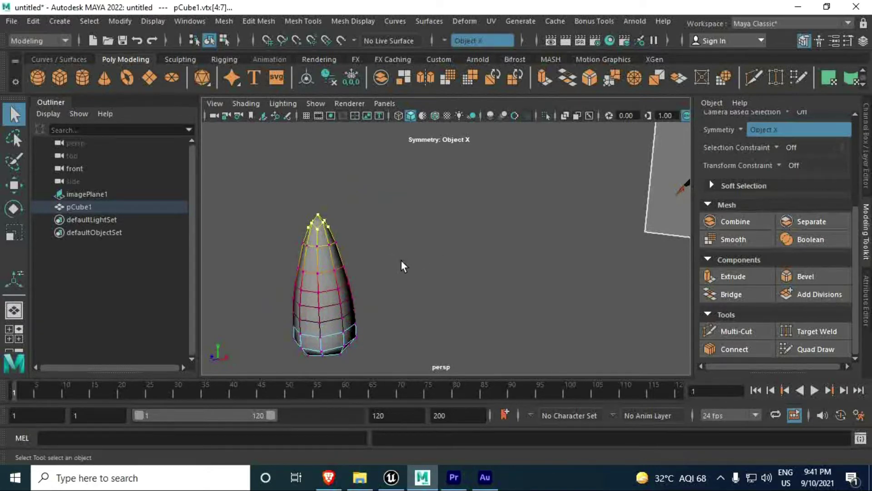
key("b")
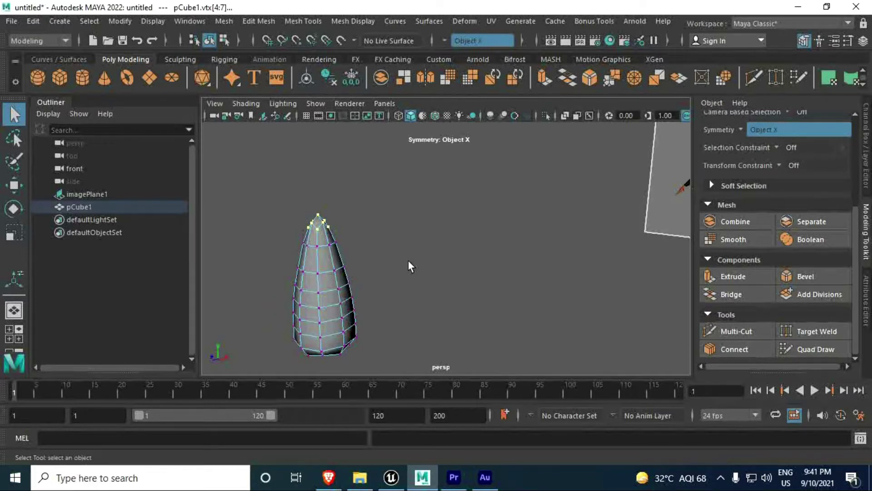
Pull the tip vertices sideways with the Move tool, then undo the pull.
key("w")
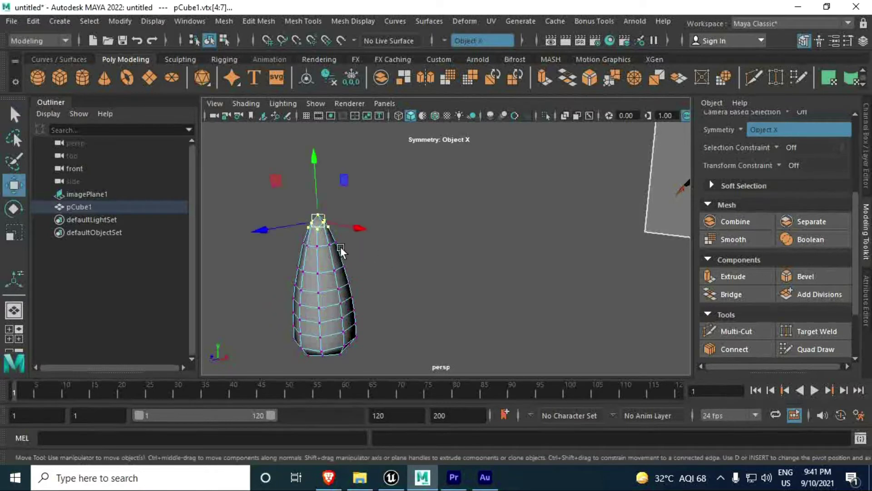
left_click_drag(262, 230, 206, 251)
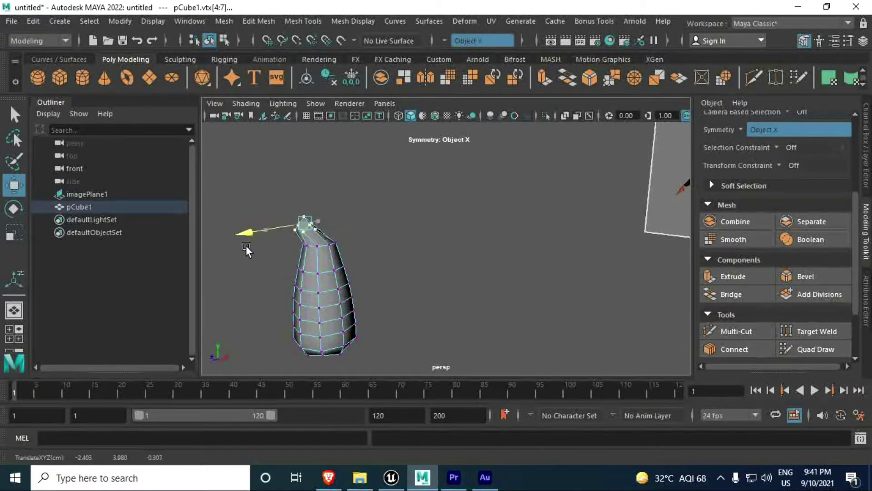
left_click_drag(206, 252, 314, 233)
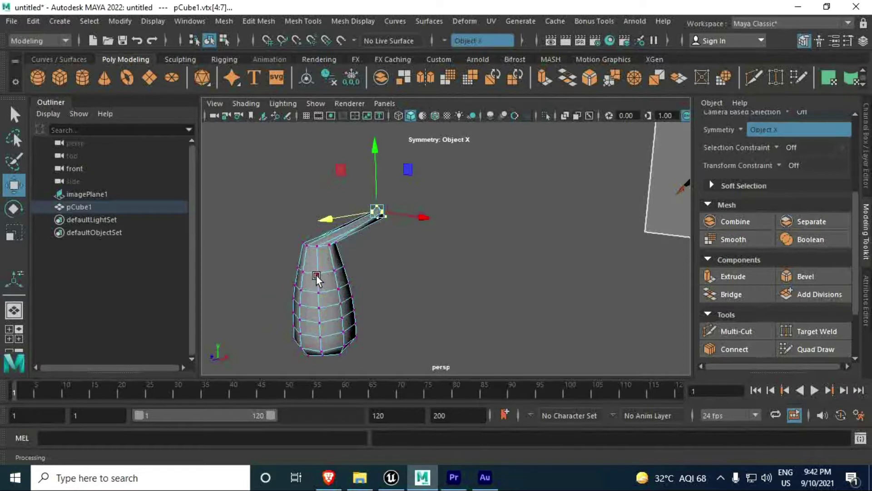
key("ctrl+z")
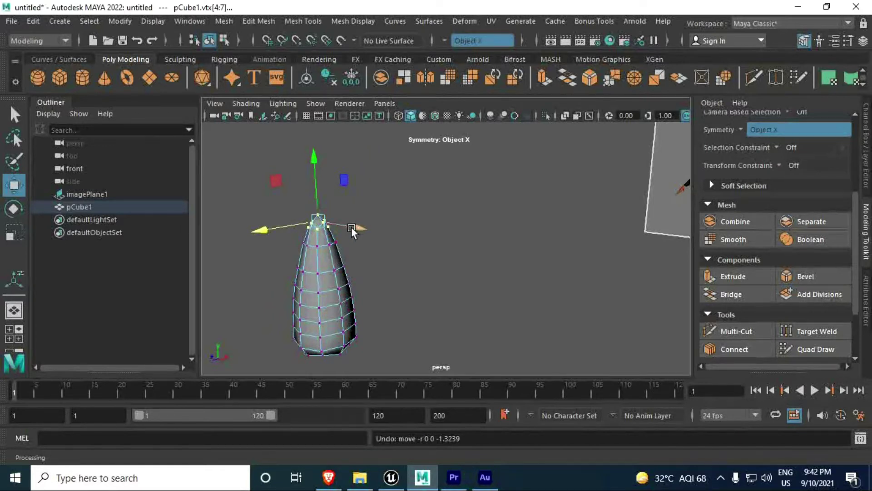
Bend the tip into a curved horn using soft selection with a reduced falloff radius.
key("b")
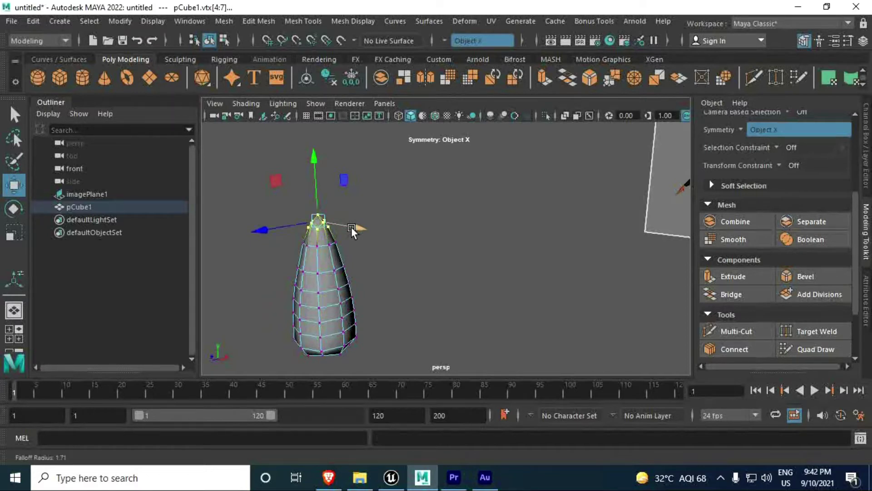
left_click_drag(350, 227, 462, 270)
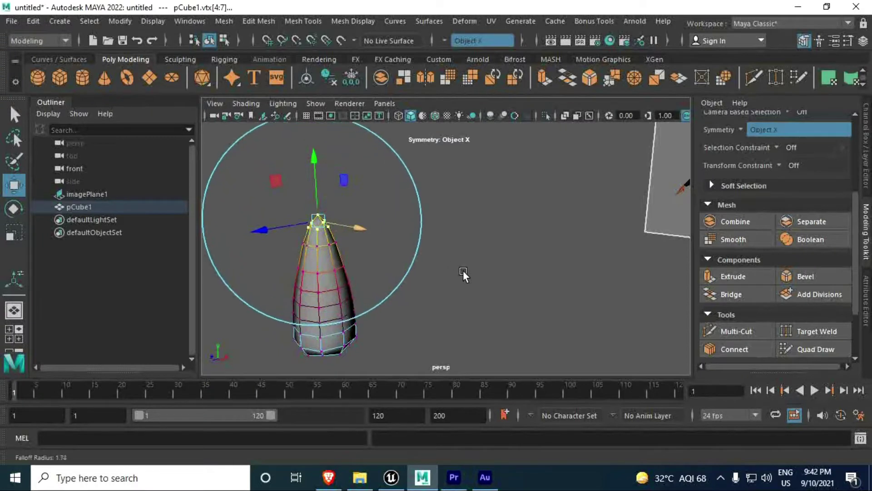
mouse_move(471, 274)
left_mouse_down()
mouse_move(394, 247)
mouse_move(460, 287)
left_mouse_up()
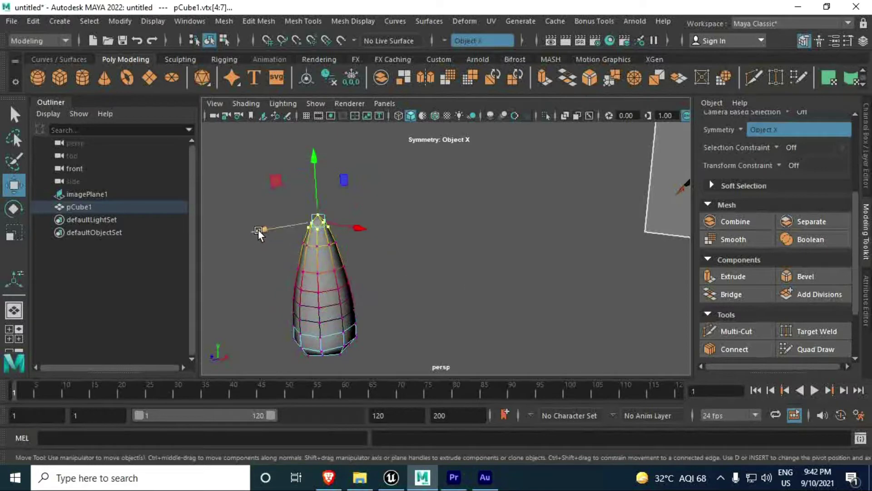
mouse_move(258, 230)
left_mouse_down()
mouse_move(328, 228)
mouse_move(195, 232)
mouse_move(330, 227)
left_mouse_up()
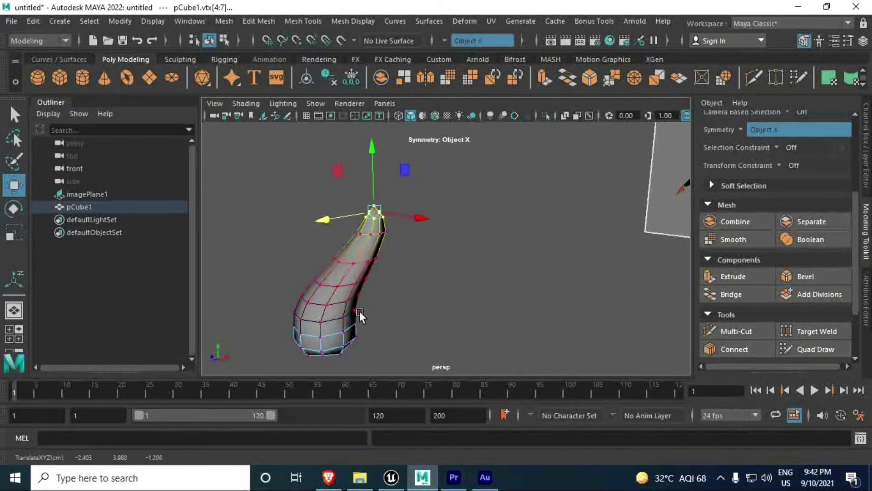
mouse_move(346, 314)
left_mouse_down("alt")
mouse_move(399, 324)
mouse_move(337, 302)
mouse_move(312, 311)
left_mouse_up("alt")
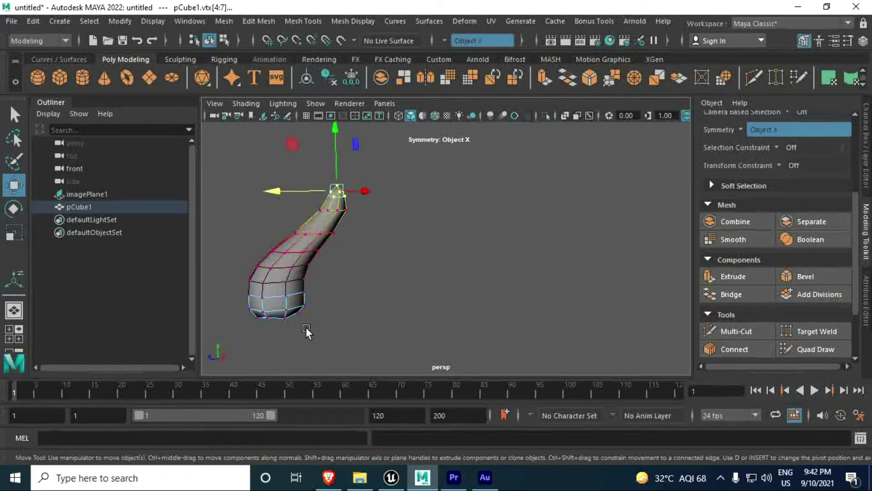
mouse_move(310, 277)
left_mouse_down("alt")
mouse_move(306, 269)
mouse_move(321, 284)
mouse_move(304, 279)
left_mouse_up("alt")
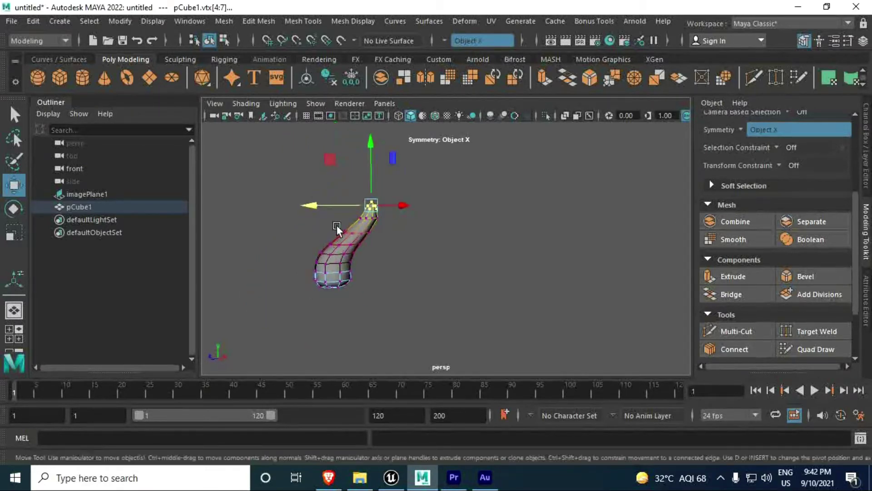
right_click_drag(361, 225, 390, 124)
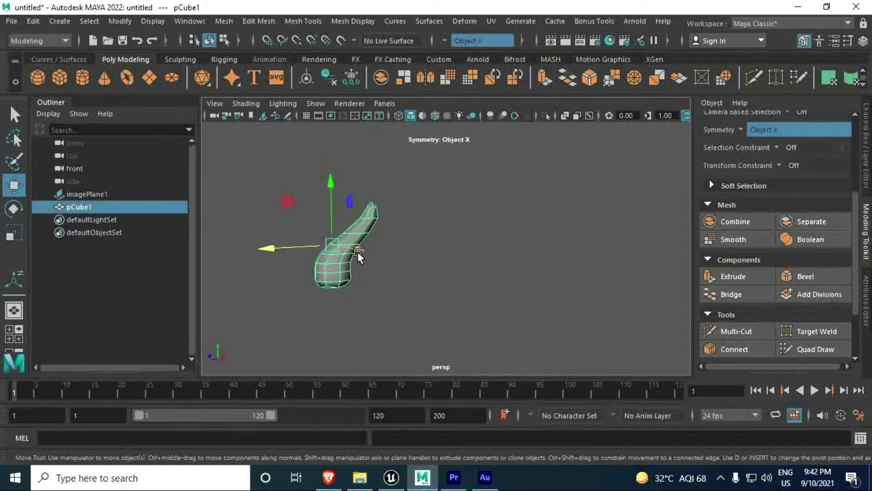
Tilt the spike, duplicate it, and shift the copy beside the original.
key("e")
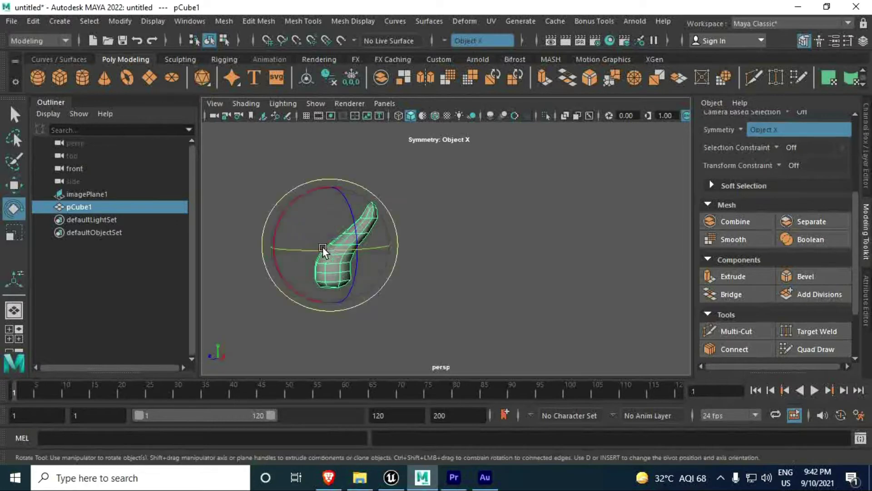
mouse_move(261, 227)
left_mouse_down()
mouse_move(277, 242)
mouse_move(262, 197)
mouse_move(288, 179)
mouse_move(373, 282)
mouse_move(343, 270)
mouse_move(380, 304)
mouse_move(435, 274)
mouse_move(469, 279)
left_mouse_up()
key("ctrl+d")
key("w")
mouse_move(422, 312)
left_mouse_down("alt")
mouse_move(405, 331)
mouse_move(380, 323)
mouse_move(380, 278)
mouse_move(422, 282)
mouse_move(430, 261)
mouse_move(400, 296)
mouse_move(438, 287)
left_mouse_up("alt")
Arrange the copies into a fanned three-spike clump and select pCube1–pCube3 together.
key("e")
key("w")
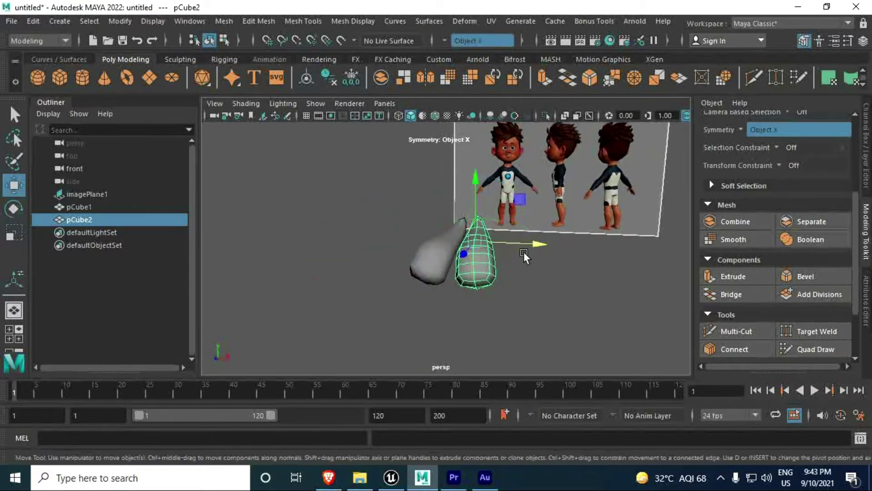
mouse_move(520, 241)
left_mouse_down("alt")
mouse_move(443, 282)
mouse_move(354, 296)
left_mouse_up("alt")
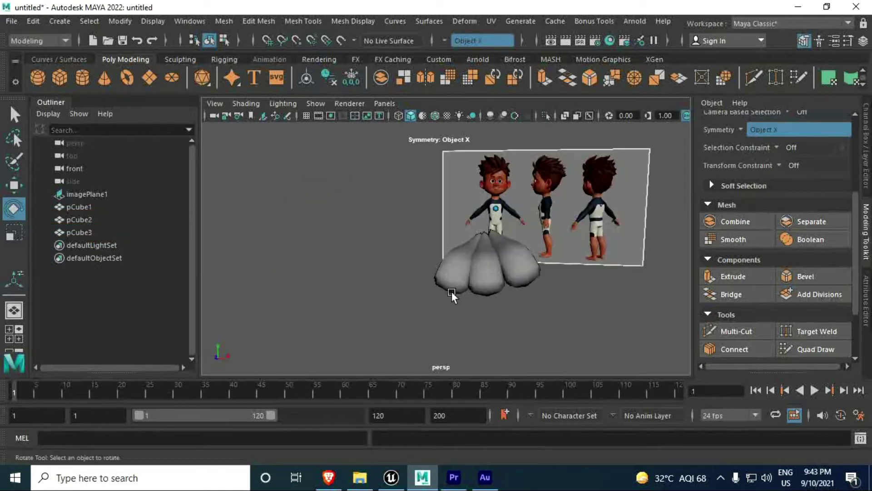
mouse_move(464, 291)
left_mouse_down("alt")
mouse_move(411, 322)
mouse_move(405, 286)
left_mouse_up("alt")
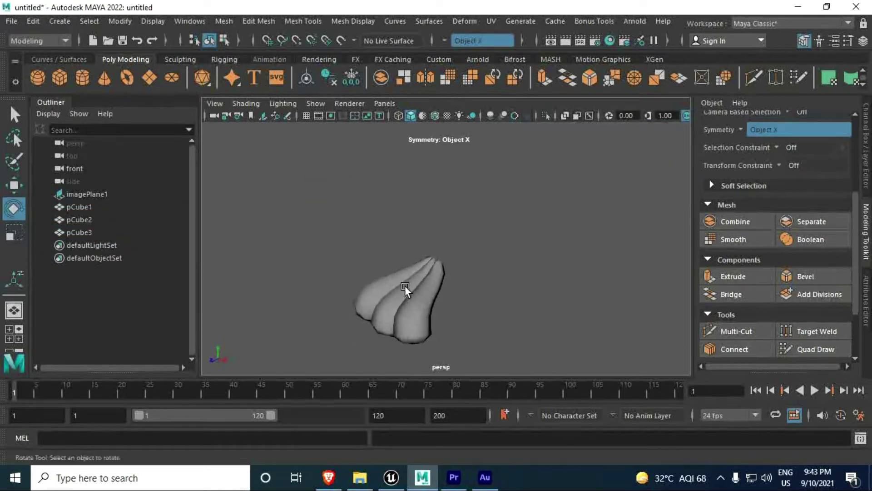
left_click_drag(500, 325, 498, 325)
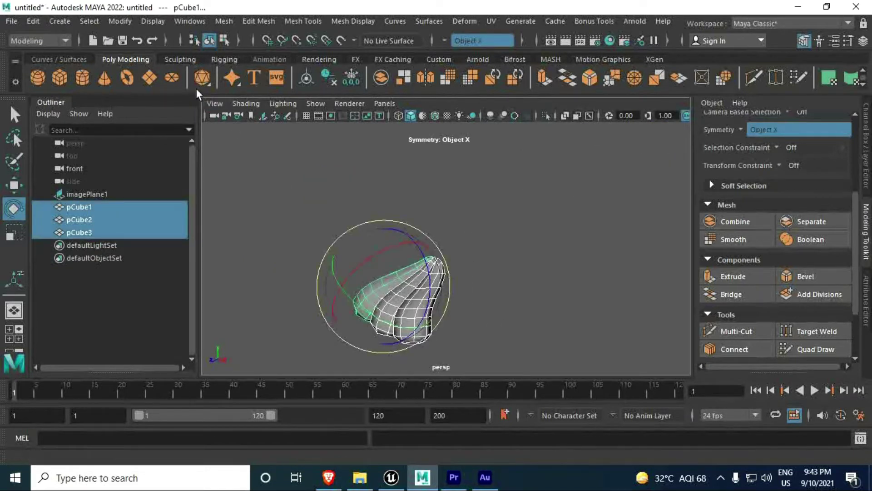
Choose the Sculpting Grab brush and shrink its brush size.
left_click(178, 60)
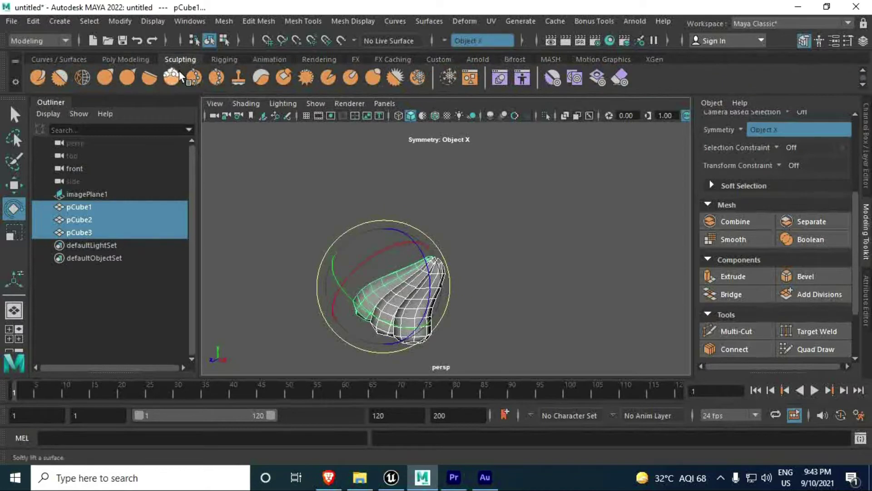
left_click(103, 77)
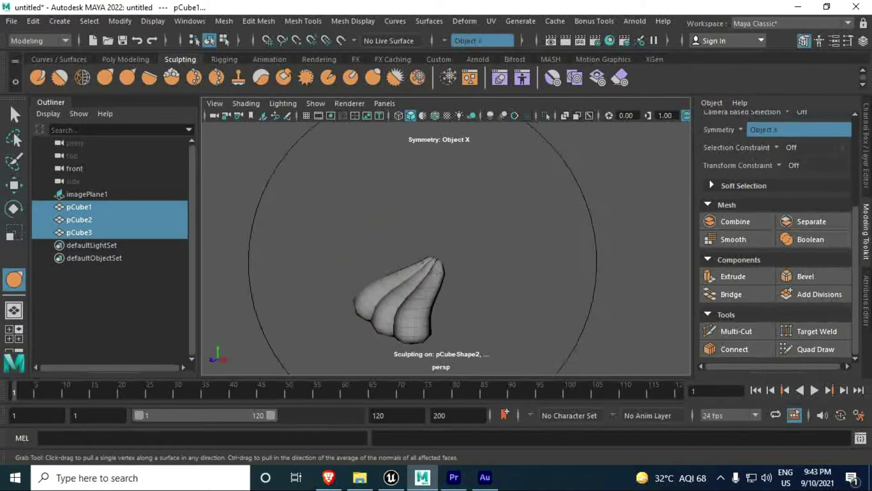
left_click_drag(425, 278, 428, 272)
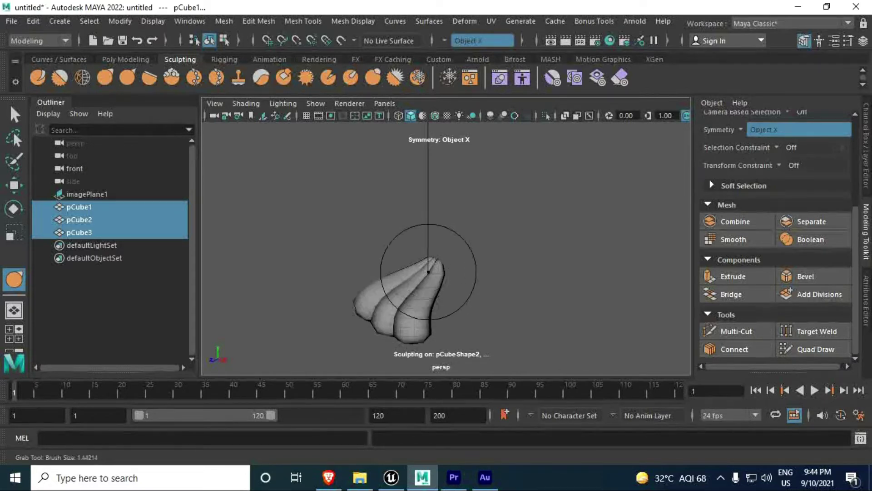
left_click_drag(476, 271, 475, 264)
Grab-pull a spike's tip upward, undo the bad stroke, and inspect the spikes.
scroll(433, 264, "up", 3)
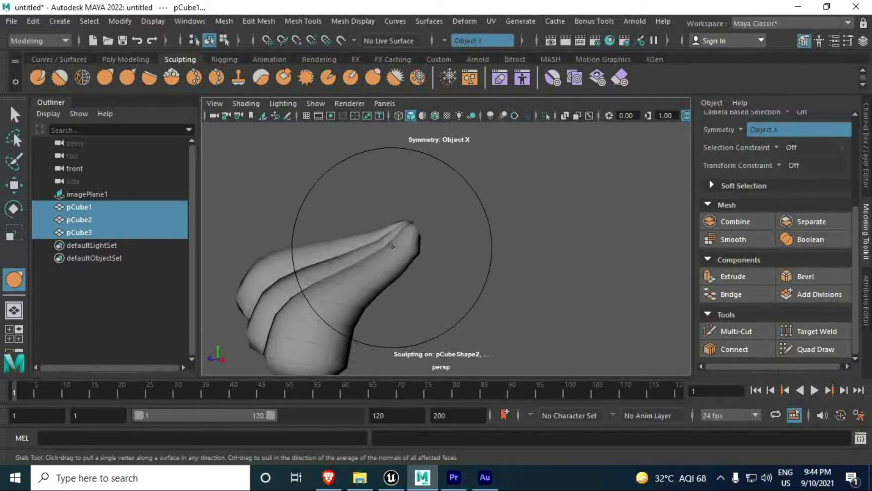
mouse_move(340, 257)
left_mouse_down("alt")
mouse_move(433, 295)
mouse_move(273, 182)
left_mouse_up("alt")
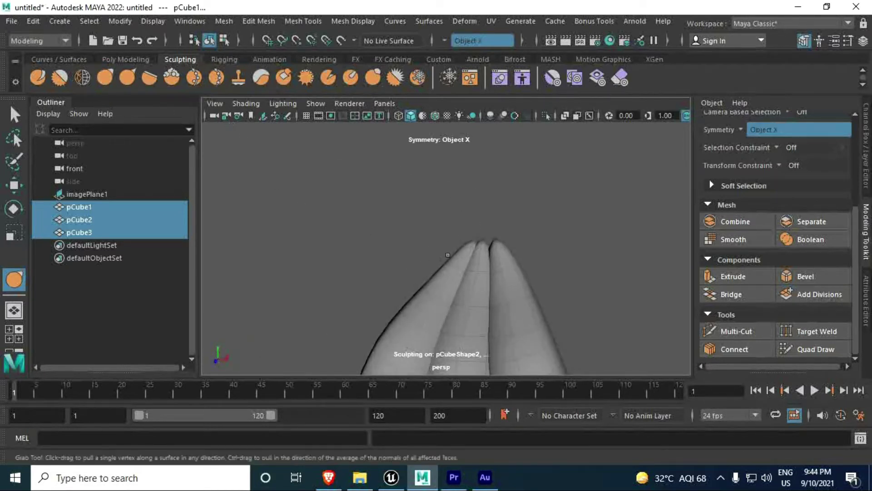
scroll(448, 255, "up", 2)
left_click_drag(424, 234, 377, 177)
key("ctrl+z")
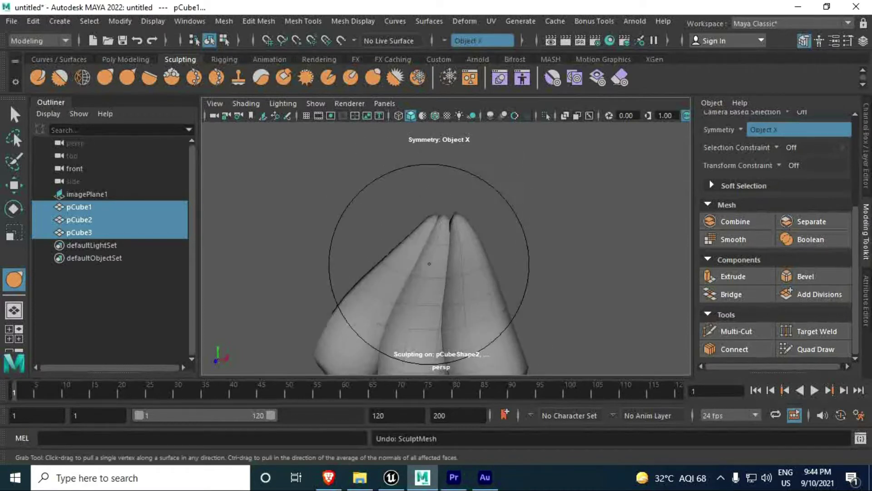
mouse_move(429, 264)
left_mouse_down("alt")
mouse_move(310, 275)
mouse_move(496, 266)
left_mouse_up("alt")
left_click_drag(332, 293, 409, 262, "alt")
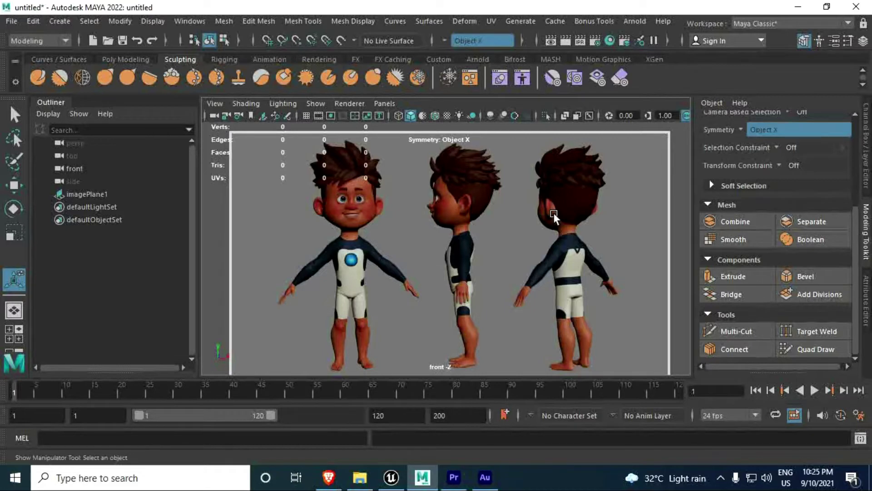
Show the four-view layout and zoom in on the hair cone on the character's head.
key("space")
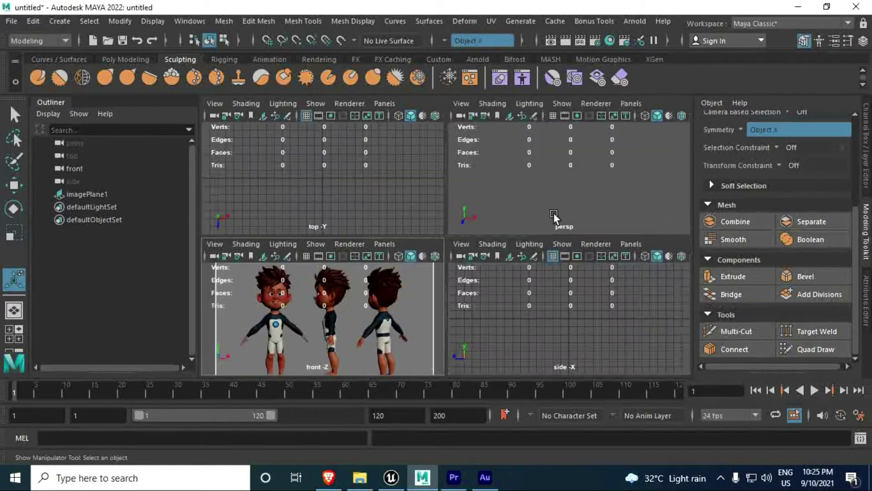
left_click(721, 478)
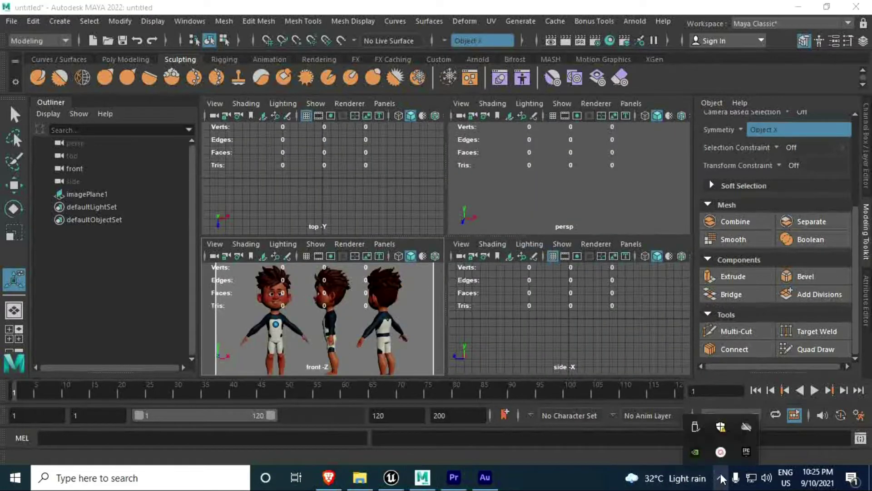
left_click(721, 452)
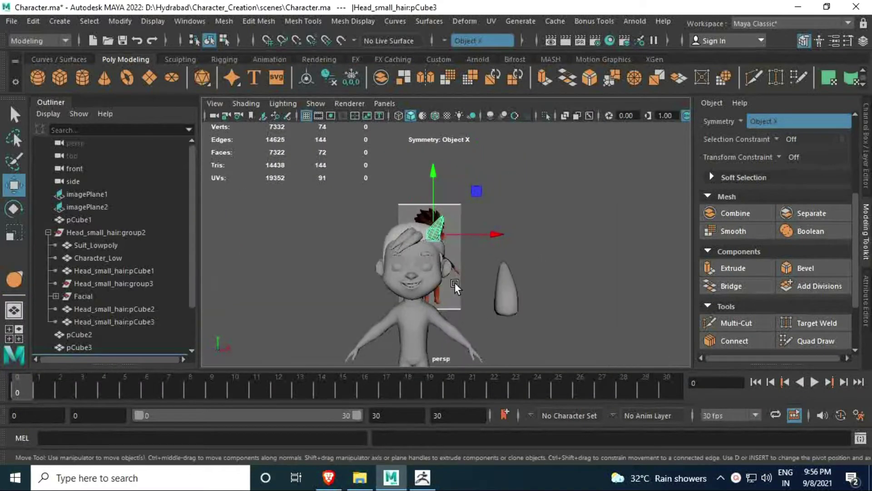
key("space")
mouse_move(464, 247)
left_mouse_down("alt")
mouse_move(491, 202)
mouse_move(537, 184)
mouse_move(503, 208)
mouse_move(531, 234)
mouse_move(538, 322)
mouse_move(598, 282)
mouse_move(465, 271)
mouse_move(478, 228)
left_mouse_up("alt")
Undo the hair cone's tip vertex moves and pick the Sculpting Grab brush.
key("space")
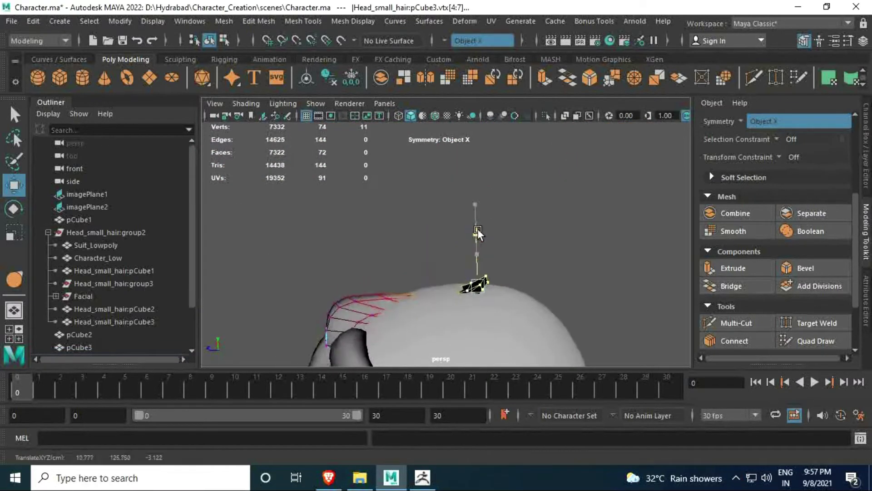
key("ctrl+z")
key("ctrl+z")
key("e")
key("w")
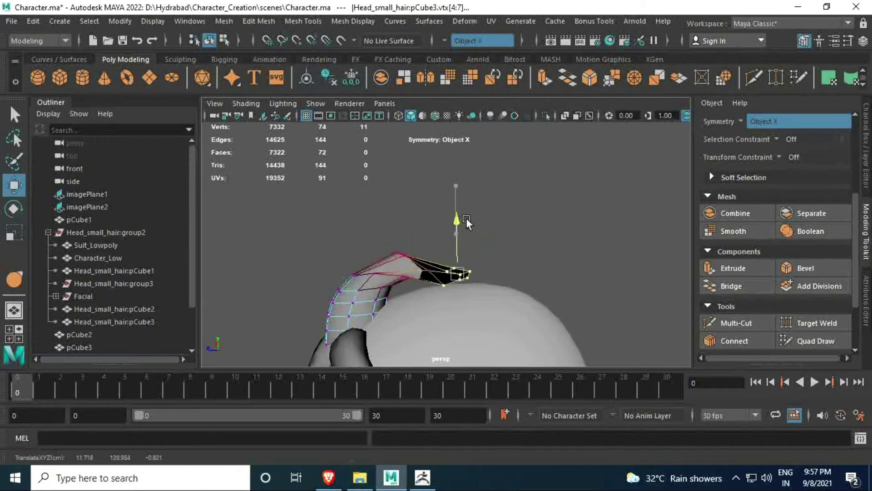
key("ctrl+z")
key("space")
left_click(180, 59)
left_click(105, 78)
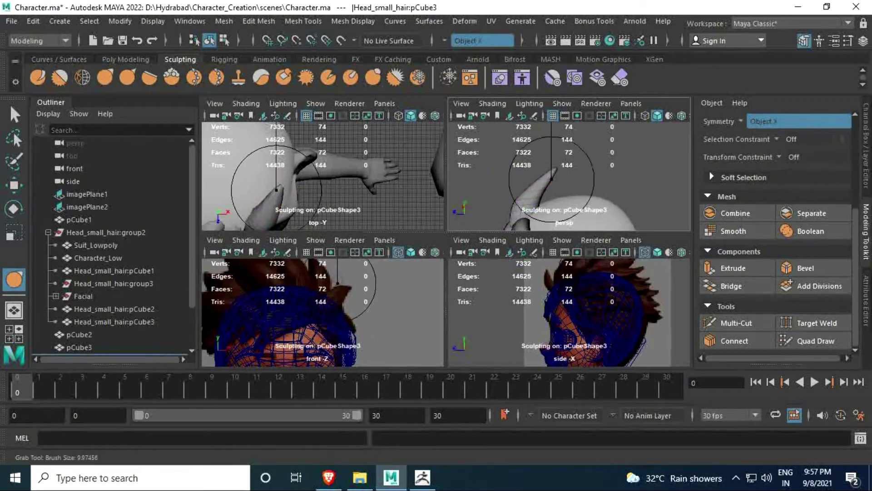
Grab-sculpt a hair spike's tip and select the Head_small_hair:pCube1 spike.
mouse_move(557, 171)
left_mouse_down()
mouse_move(539, 179)
mouse_move(545, 199)
mouse_move(526, 190)
left_mouse_up()
left_click(113, 271)
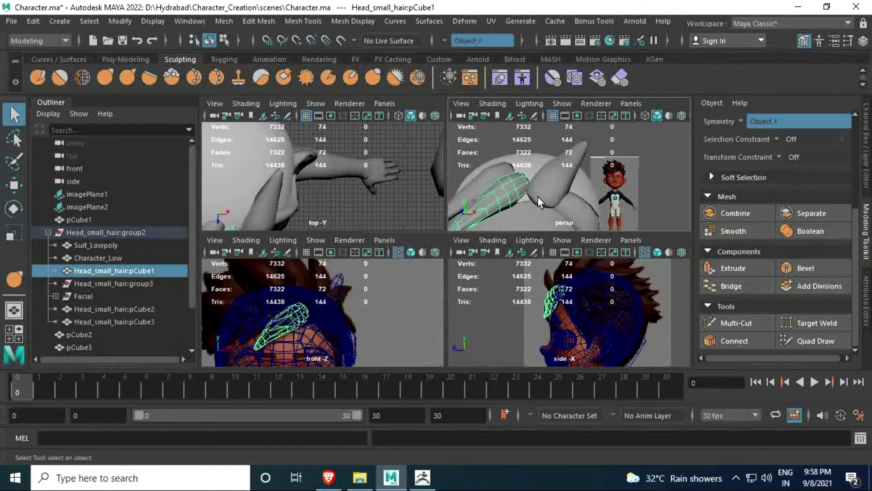
left_click_drag(539, 202, 523, 228, "alt")
left_click_drag(546, 181, 658, 170, "alt")
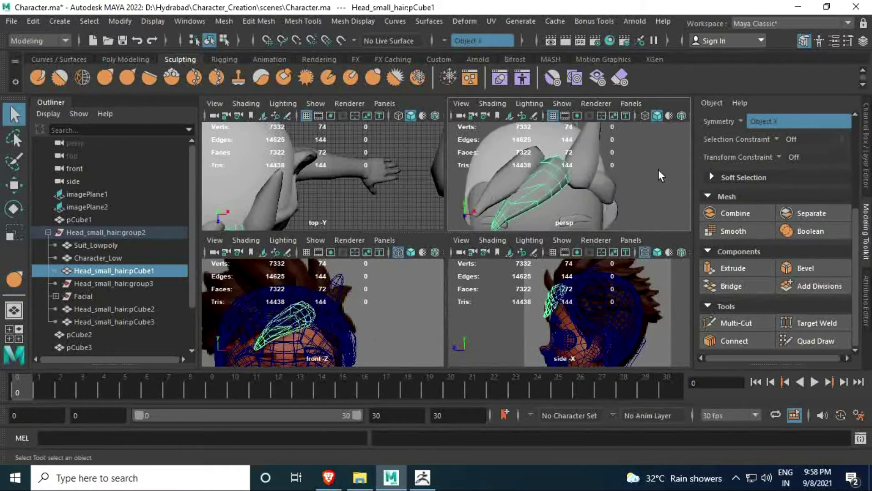
key("space")
key("q")
Move and rotate the horn-shaped spike in front view so it leans among the head's spikes.
left_click(499, 280)
key("f")
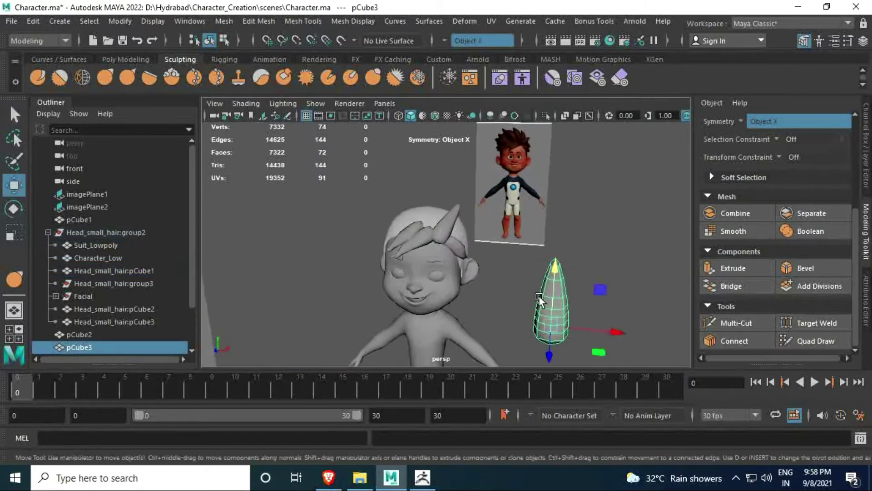
left_click_drag(498, 279, 363, 245, "alt")
key("w")
key("space")
key("space")
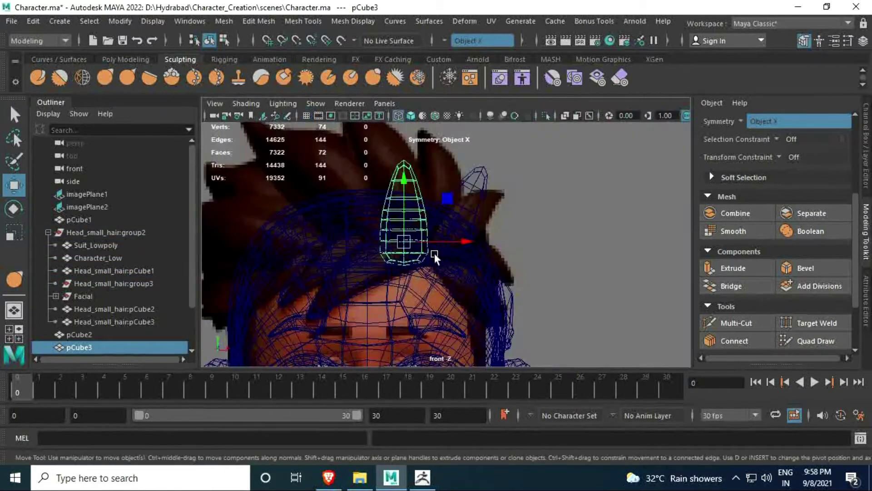
key("e")
mouse_move(416, 258)
left_mouse_down()
mouse_move(483, 237)
mouse_move(486, 200)
left_mouse_up()
key("w")
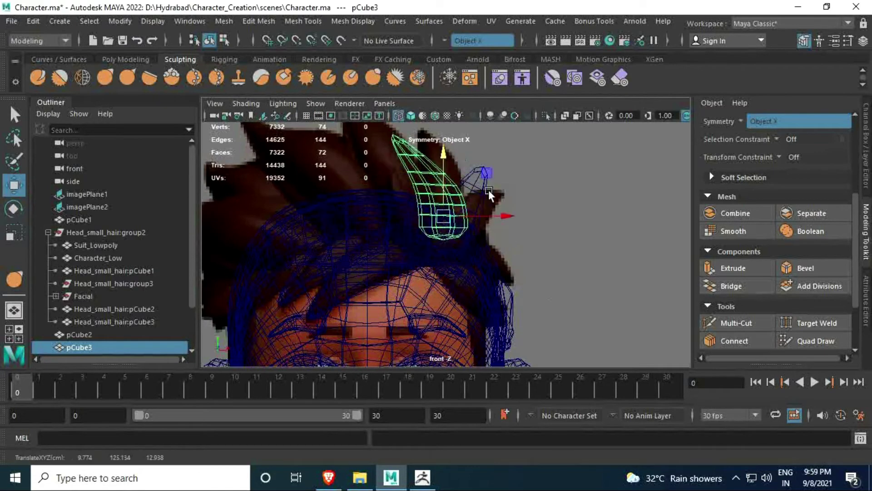
key("e")
key("space")
key("space")
key("w")
mouse_move(400, 258)
left_mouse_down("alt")
mouse_move(494, 231)
mouse_move(445, 284)
mouse_move(457, 198)
mouse_move(404, 267)
mouse_move(413, 274)
left_mouse_up("alt")
Try a Grab sculpt stroke on the spike, undo it, and turn sculpting symmetry off.
left_click(105, 77)
key("space")
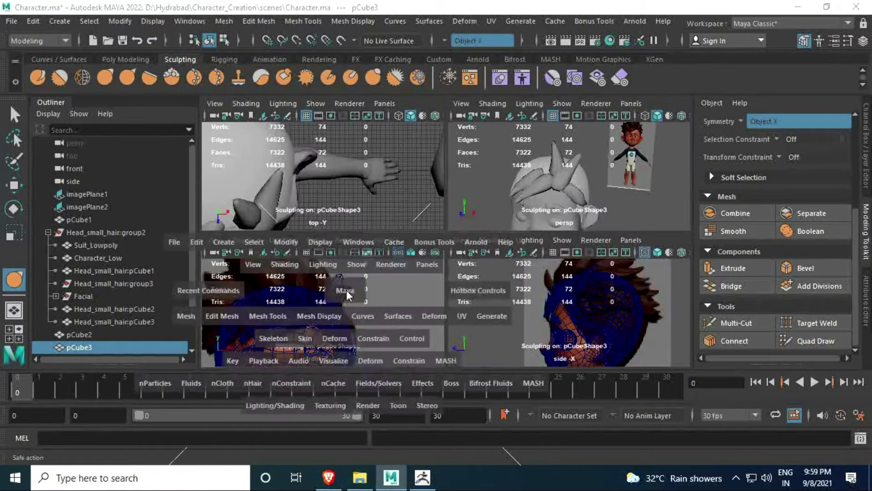
key("space")
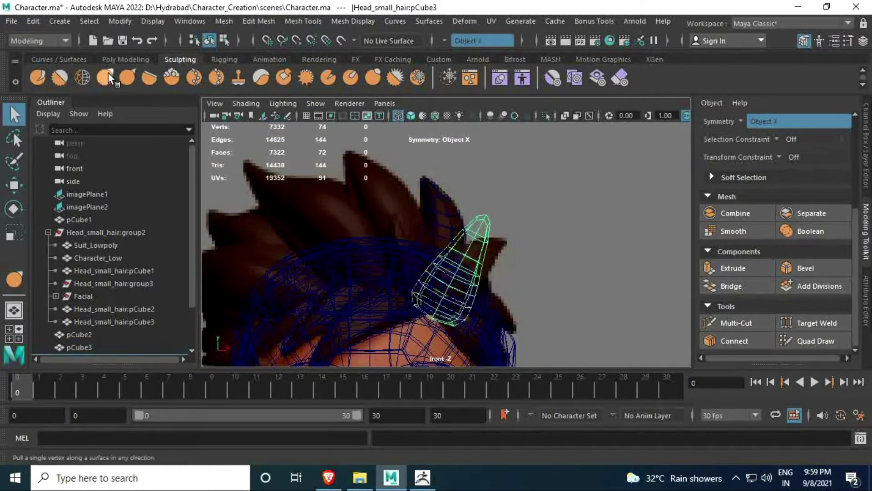
key("ctrl+z")
left_click(468, 41)
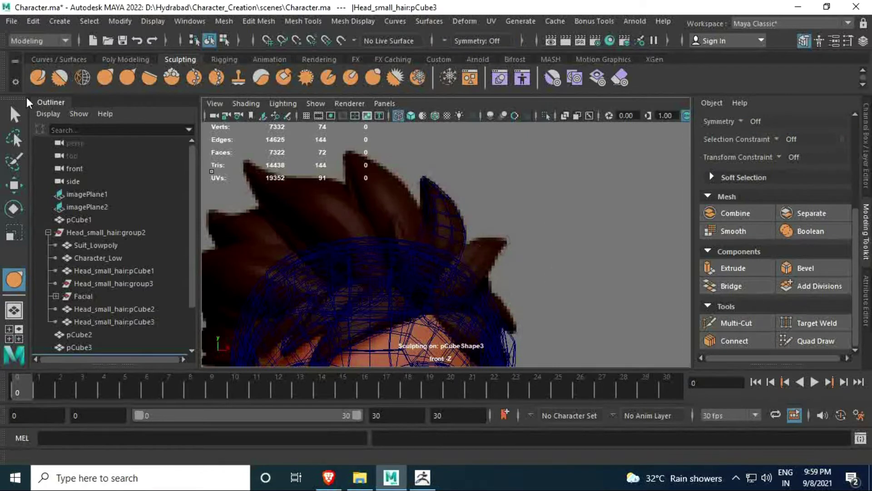
key("space")
scroll(445, 237, "up", 3)
key("space")
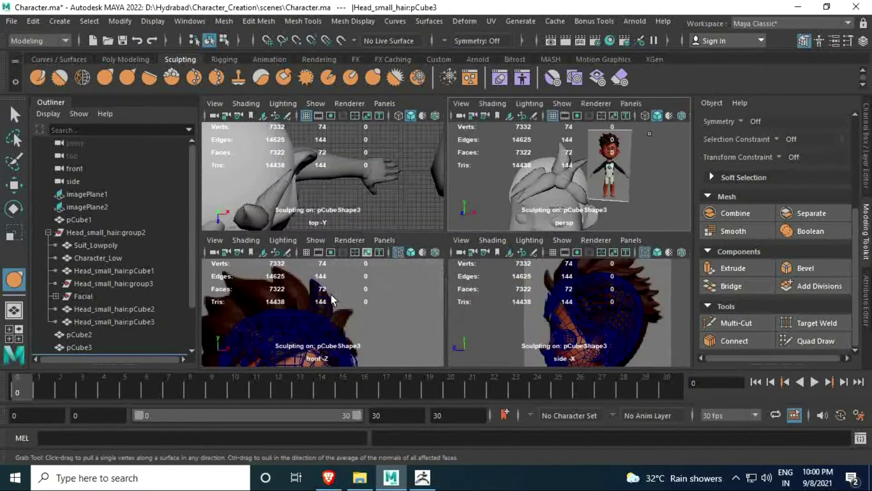
key("space")
Frame and inspect the horn spike, then select the pCube2 hair spike.
key("space")
left_click(79, 347)
key("f")
key("space")
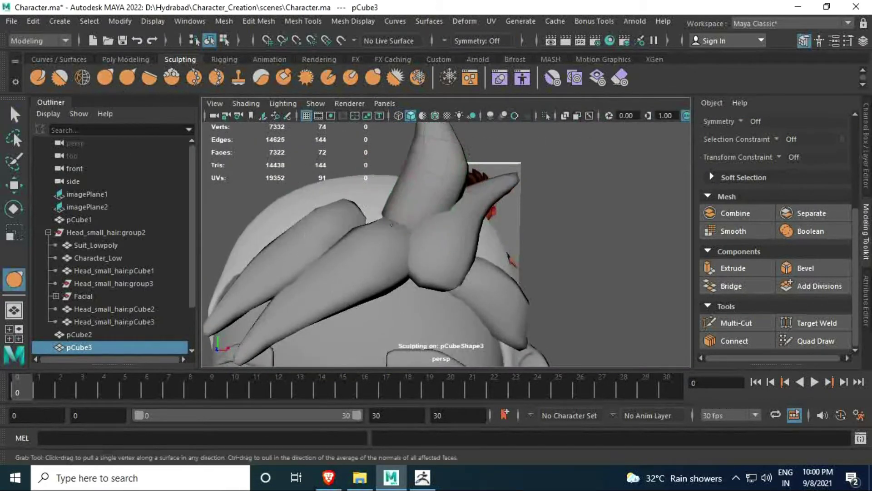
mouse_move(392, 224)
left_mouse_down("alt")
mouse_move(450, 246)
mouse_move(418, 273)
mouse_move(418, 254)
mouse_move(372, 258)
mouse_move(455, 272)
mouse_move(487, 291)
mouse_move(454, 291)
left_mouse_up("alt")
key("q")
scroll(372, 258, "down", 5)
left_click(500, 287)
key("w")
key("space")
key("space")
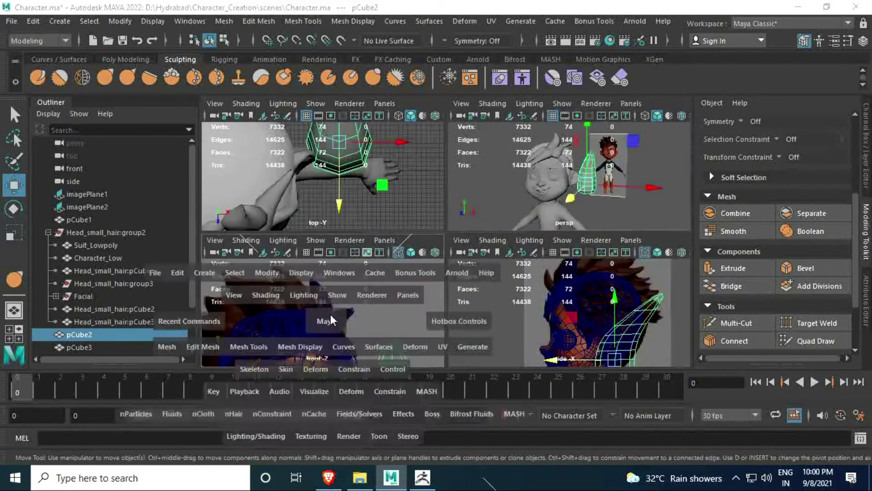
Rotate pCube2 about 37.6° around Y in the front view.
left_click_drag(506, 234, 419, 150)
key("e")
left_click_drag(391, 193, 419, 206)
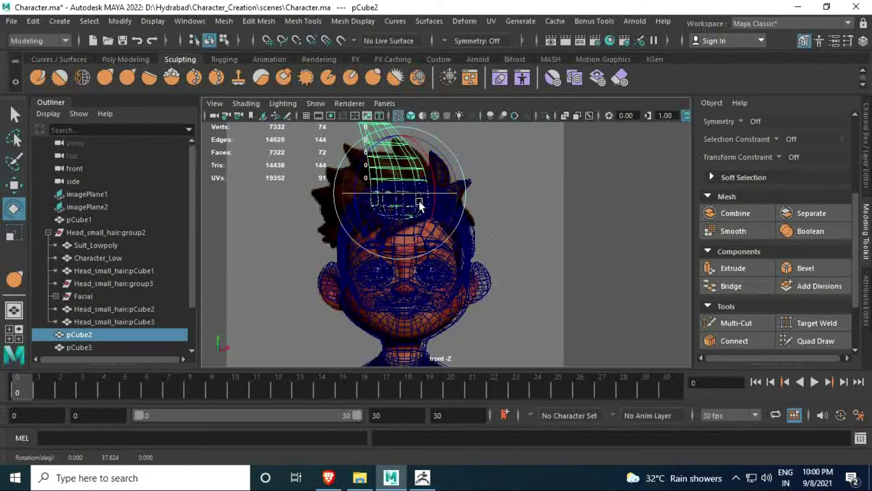
middle_click_drag(419, 206, 444, 260, "alt")
key("r")
key("space")
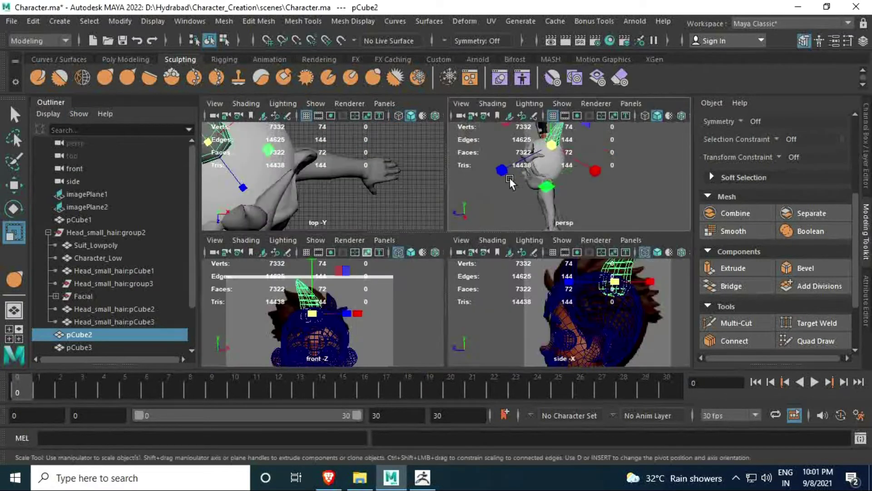
key("space")
key("space")
key("space")
Tilt pCube2 to about -21.4° around X and give it a first sculpt stroke.
scroll(447, 244, "up", 2)
key("w")
key("e")
left_click_drag(446, 244, 458, 218)
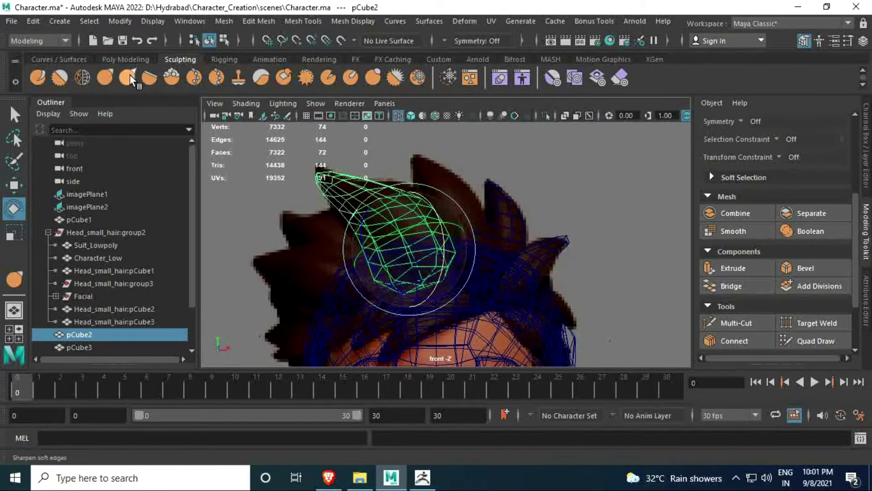
key("y")
scroll(409, 227, "up", 3)
middle_click_drag(349, 215, 373, 239, "alt")
Check the spikes in perspective, then select a spike and shift it right.
key("space")
key("space")
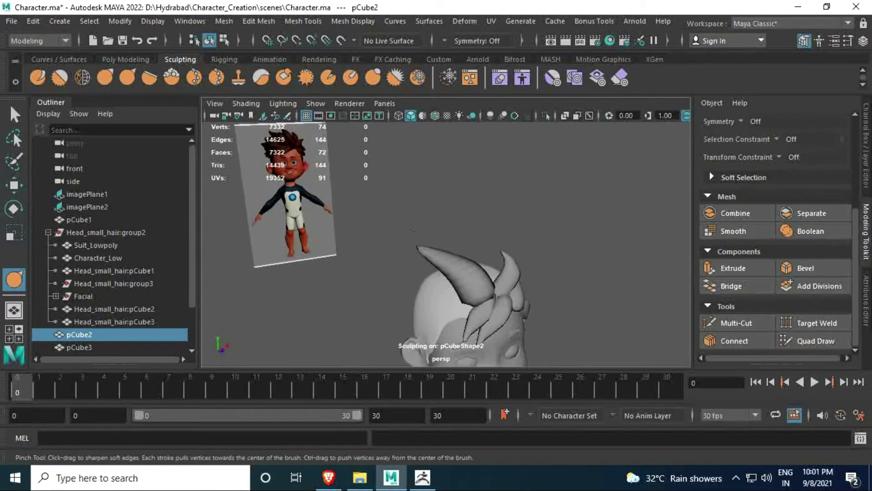
left_click_drag(436, 273, 444, 274, "alt")
scroll(523, 228, "up", 3)
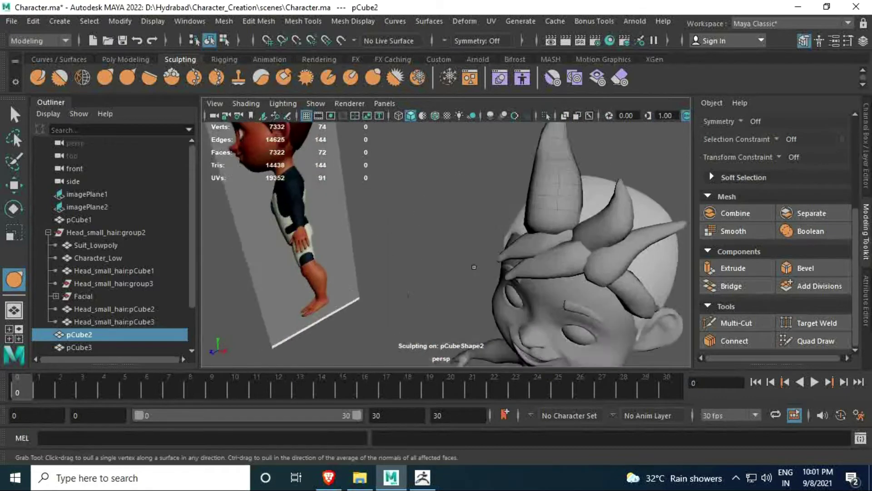
mouse_move(523, 228)
left_mouse_down("alt")
mouse_move(537, 250)
mouse_move(309, 213)
left_mouse_up("alt")
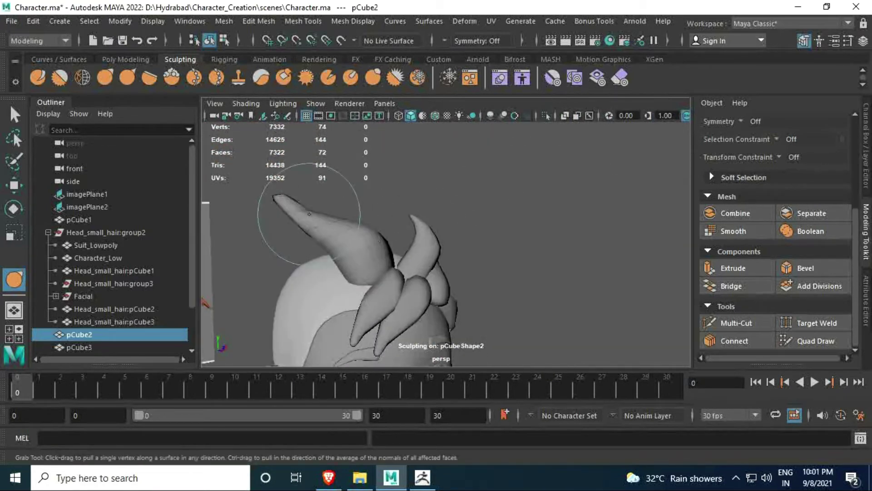
mouse_move(379, 237)
left_mouse_down("alt")
mouse_move(437, 218)
mouse_move(402, 301)
left_mouse_up("alt")
left_click(432, 200)
key("w")
key("e")
key("4")
key("w")
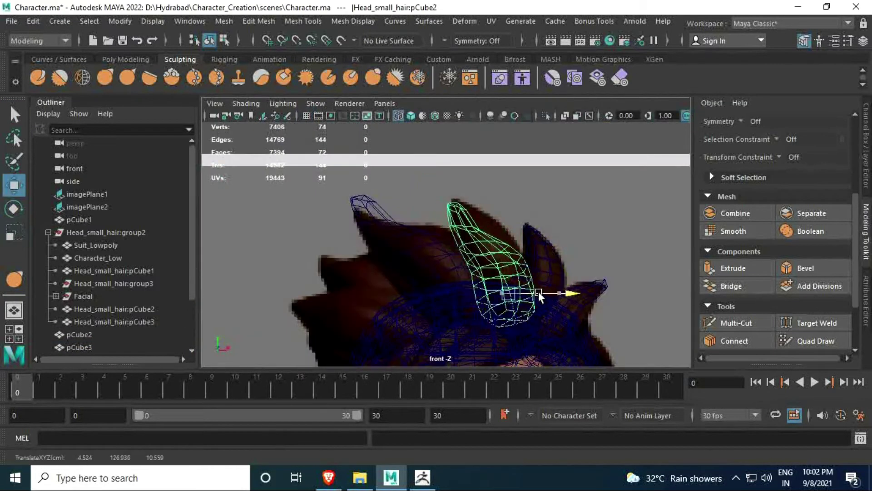
key("5")
mouse_move(550, 288)
left_mouse_down("alt")
mouse_move(536, 254)
mouse_move(409, 256)
left_mouse_up("alt")
Reshape the spike with a Grab sculpt stroke in the front view.
key("6")
key("y")
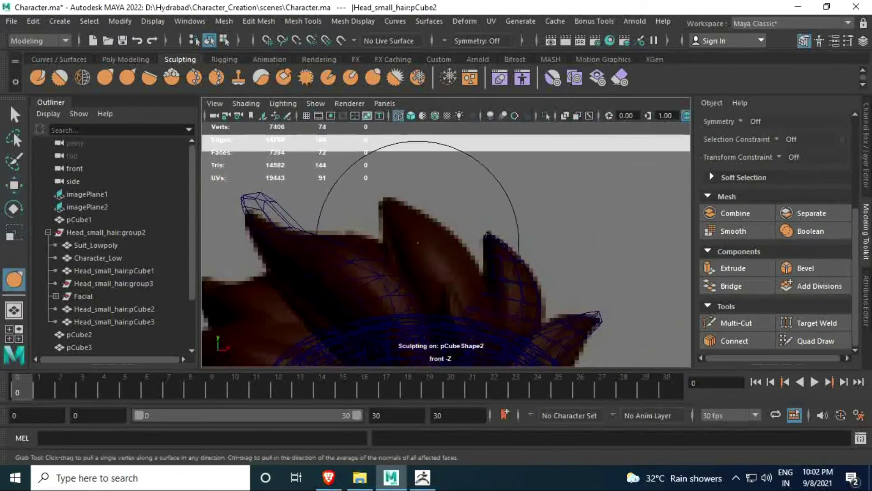
scroll(423, 241, "up", 5)
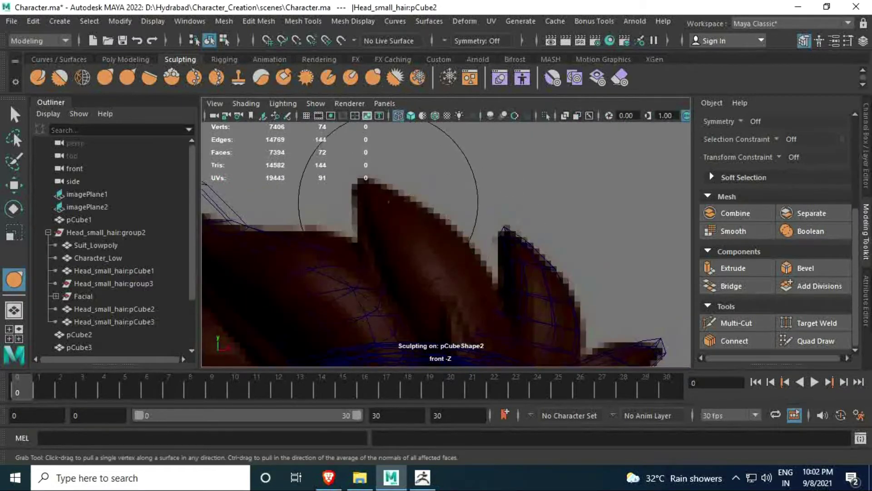
middle_click_drag(368, 239, 422, 245, "alt")
left_click(79, 334)
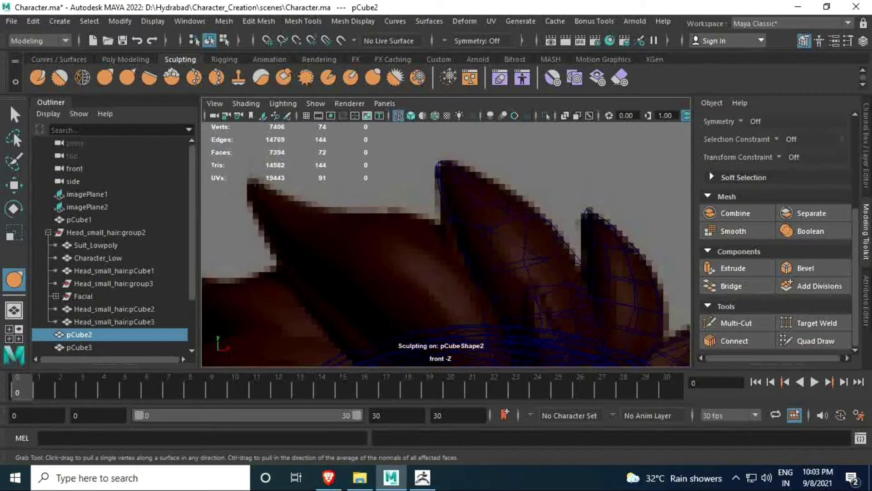
middle_click_drag(409, 254, 399, 250, "alt")
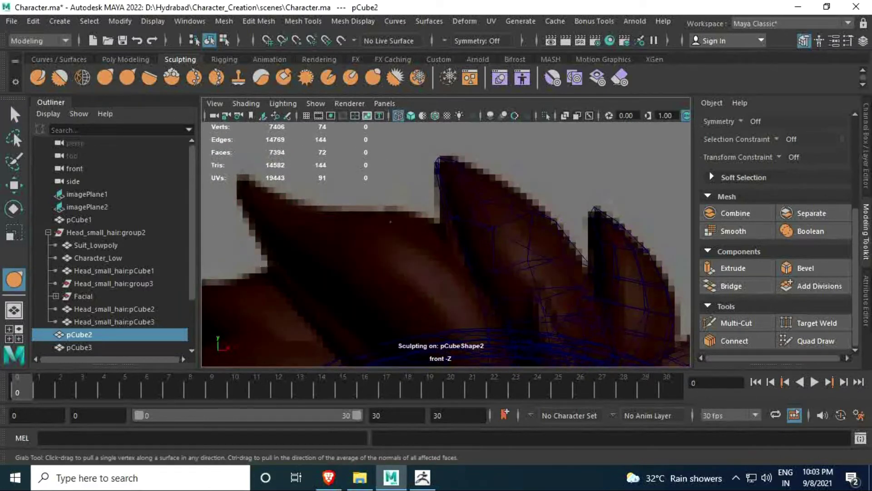
scroll(465, 292, "down", 5)
scroll(408, 213, "up", 5)
scroll(407, 213, "down", 4)
key("q")
key("space")
key("space")
Duplicate the forehead hair spike in the front view to create pCube5.
left_click(126, 59)
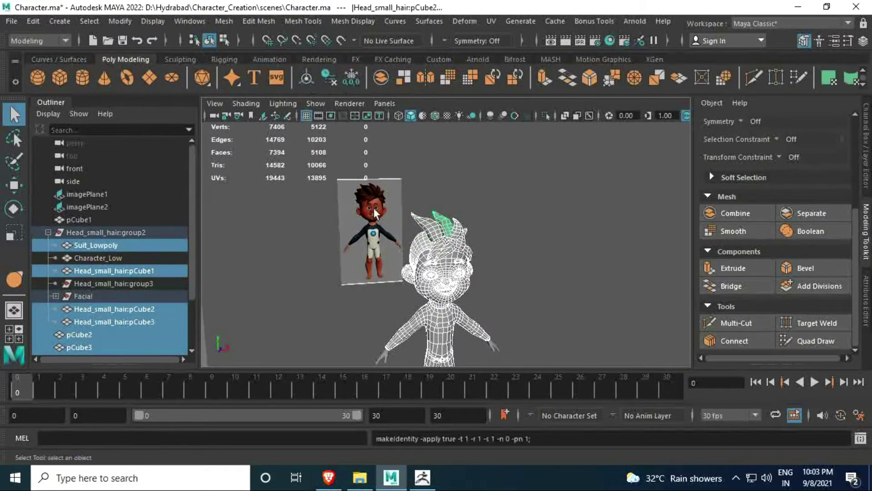
middle_click_drag(427, 253, 361, 261, "alt")
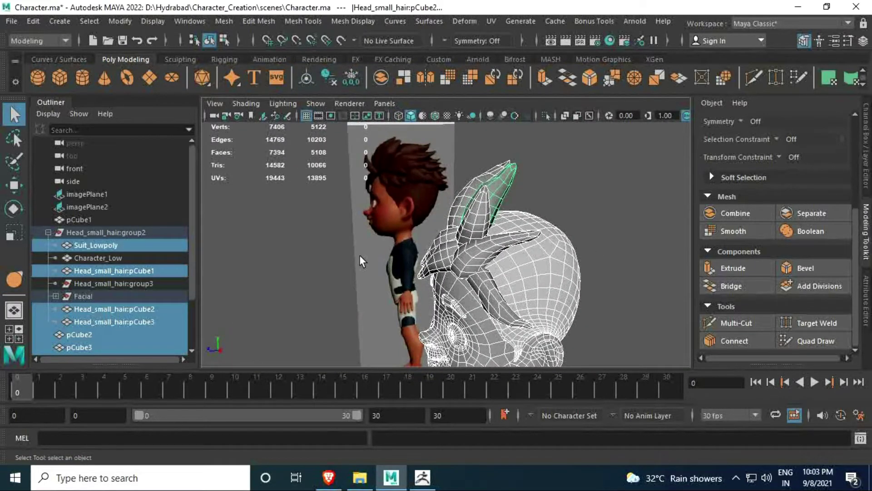
key("f")
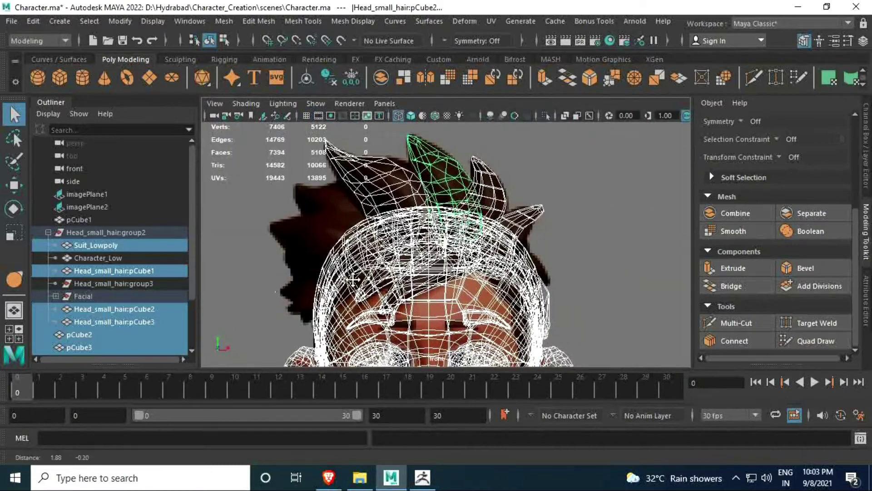
mouse_move(361, 260)
left_mouse_down("alt")
mouse_move(378, 222)
mouse_move(344, 244)
left_mouse_up("alt")
scroll(378, 222, "down", 2)
left_click(391, 205)
key("ctrl+d")
Raise the duplicated spike upward in the perspective view.
key("e")
key("w")
key("5")
mouse_move(468, 218)
left_mouse_down("alt")
mouse_move(483, 249)
mouse_move(565, 185)
mouse_move(477, 230)
left_mouse_up("alt")
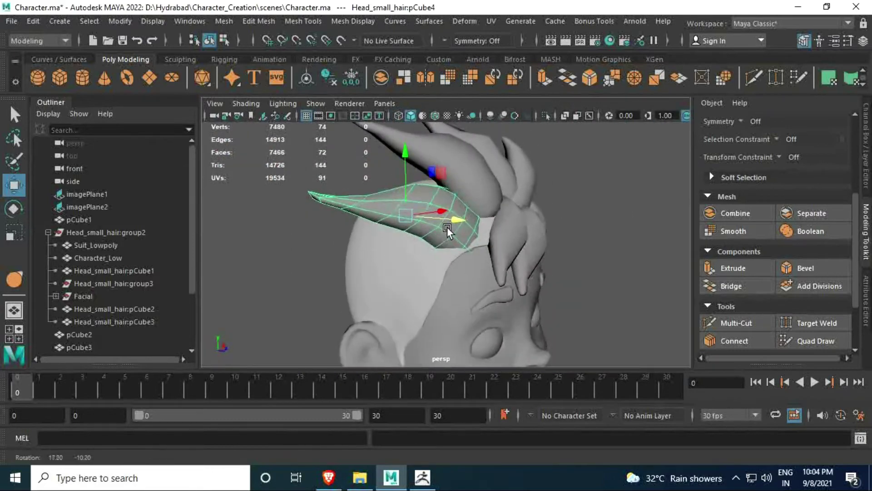
mouse_move(403, 177)
left_mouse_down()
mouse_move(403, 160)
mouse_move(454, 164)
left_mouse_up()
key("space")
key("space")
key("e")
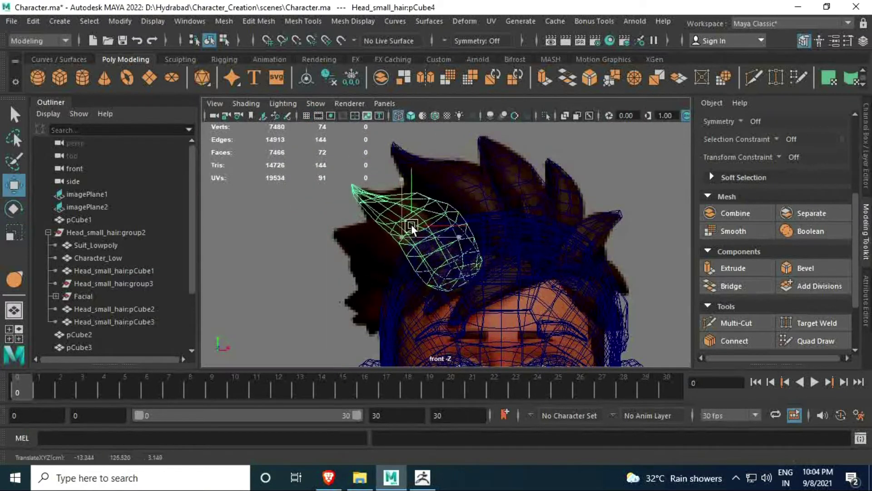
key("space")
key("space")
key("w")
Pick the Grab sculpt brush and inspect the hair spikes around the head.
key("space")
key("space")
left_click(180, 59)
left_click(127, 77)
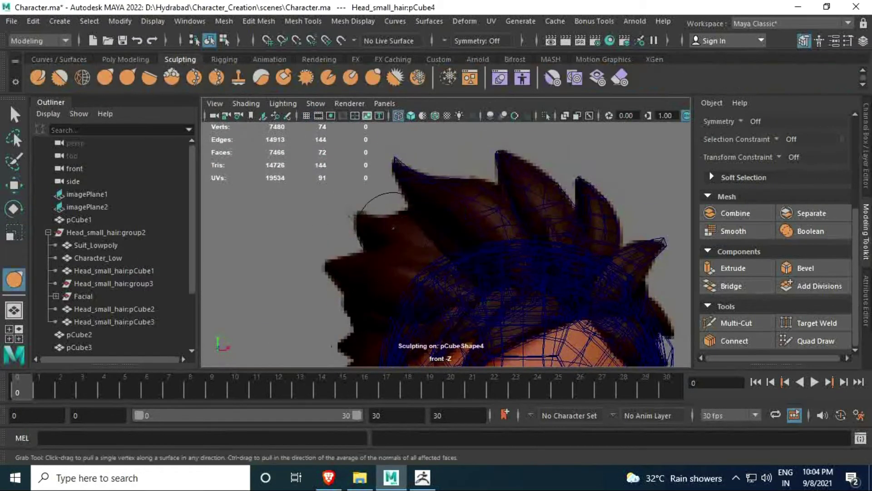
key("space")
key("space")
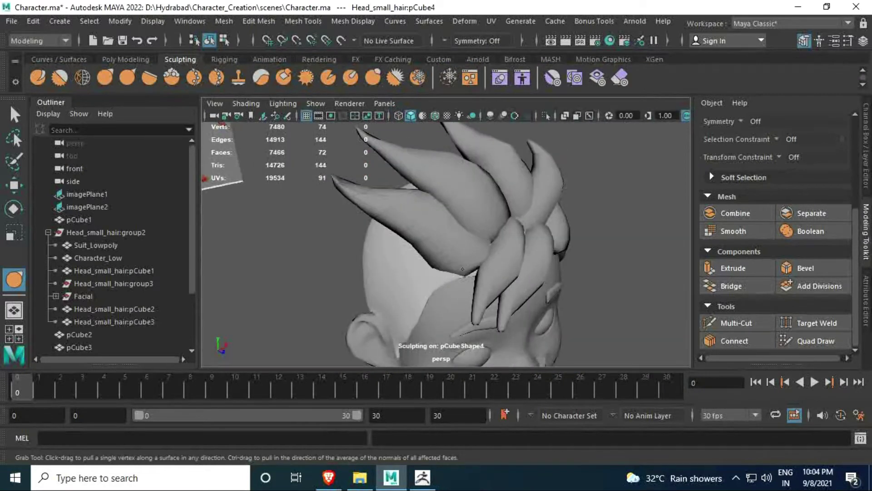
mouse_move(442, 282)
left_mouse_down("alt")
mouse_move(494, 237)
mouse_move(409, 231)
left_mouse_up("alt")
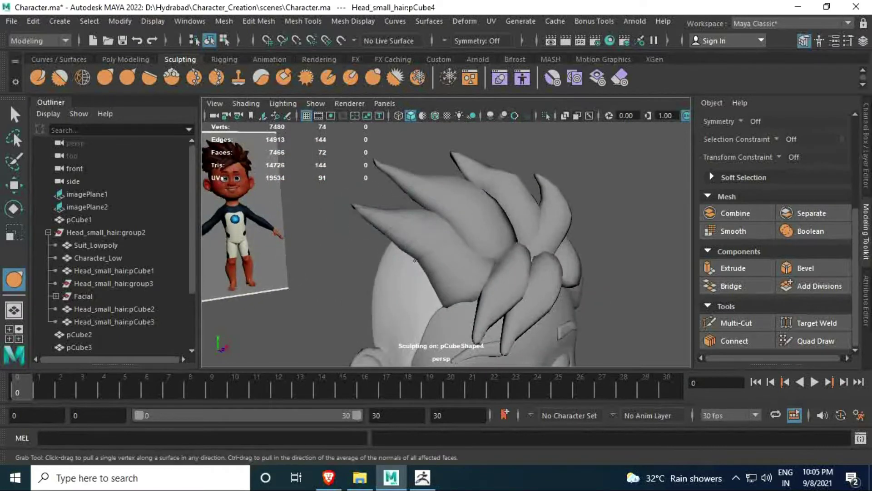
mouse_move(430, 254)
left_mouse_down("alt")
mouse_move(527, 255)
mouse_move(452, 253)
mouse_move(416, 231)
mouse_move(530, 259)
mouse_move(473, 232)
mouse_move(464, 241)
mouse_move(506, 247)
mouse_move(436, 248)
left_mouse_up("alt")
left_click(441, 240)
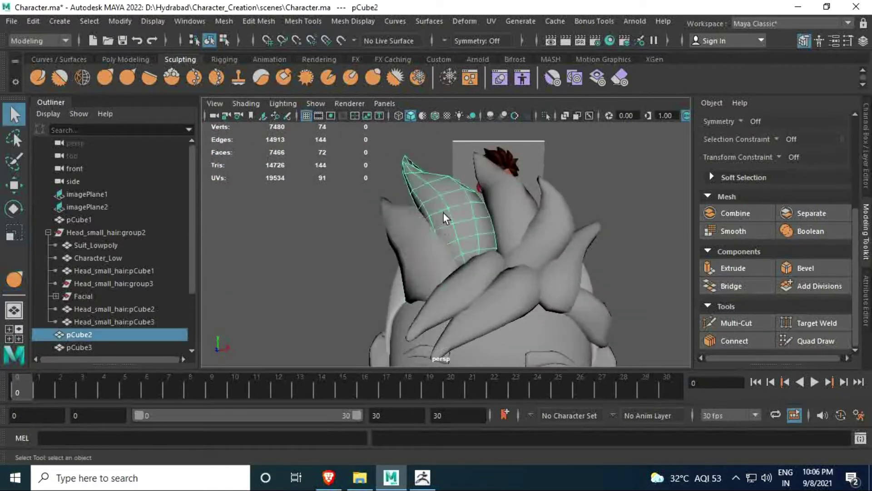
left_click_drag(455, 264, 491, 246, "alt")
Box-select the hair spikes, then select the spike over the forehead.
key("q")
left_click_drag(346, 136, 591, 363)
left_click(125, 59)
mouse_move(477, 245)
left_mouse_down("alt")
mouse_move(490, 245)
mouse_move(487, 273)
left_mouse_up("alt")
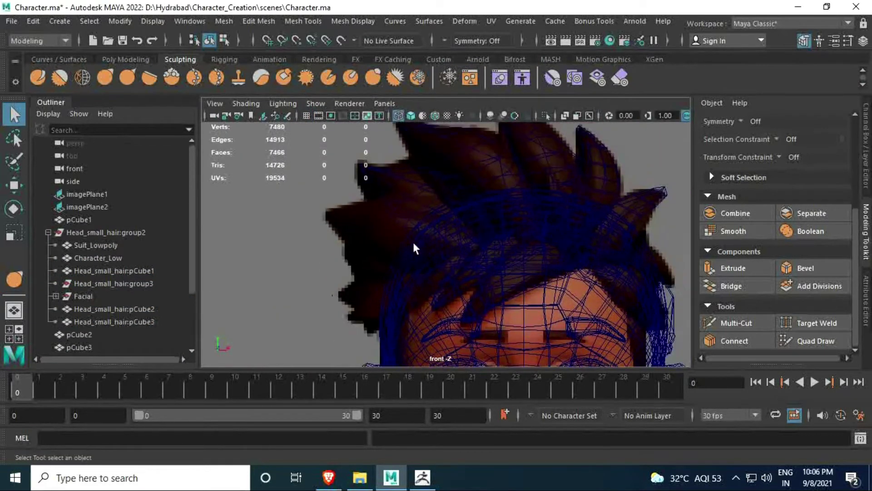
left_click(418, 199)
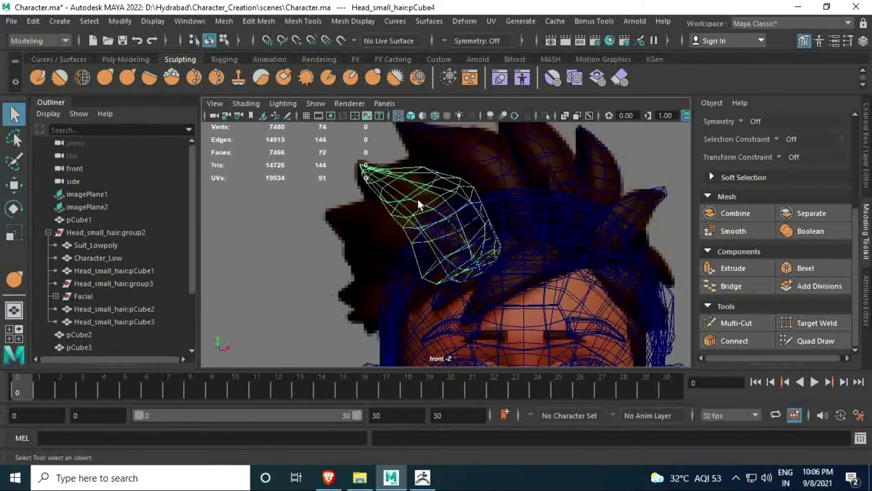
middle_click_drag(418, 198, 422, 183, "alt")
Rotate the copy so it lies sideways across the side of the head.
key("e")
key("w")
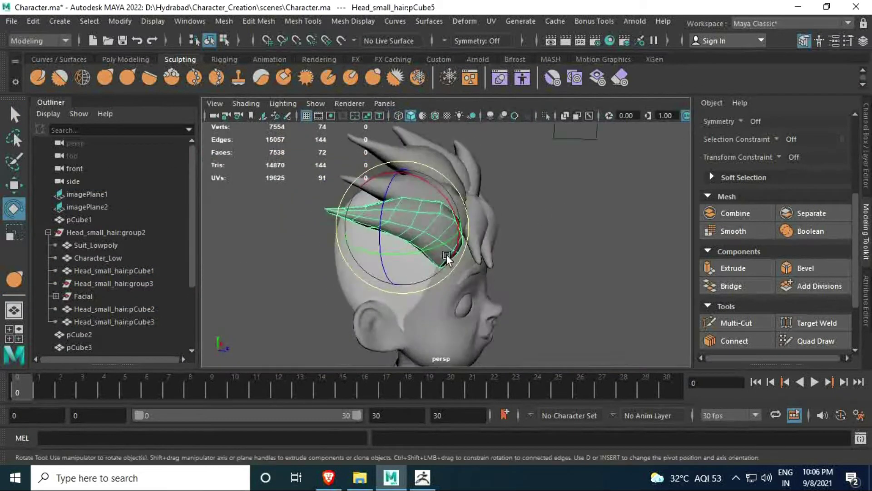
mouse_move(446, 255)
left_mouse_down("alt")
mouse_move(457, 222)
mouse_move(343, 236)
mouse_move(489, 249)
left_mouse_up("alt")
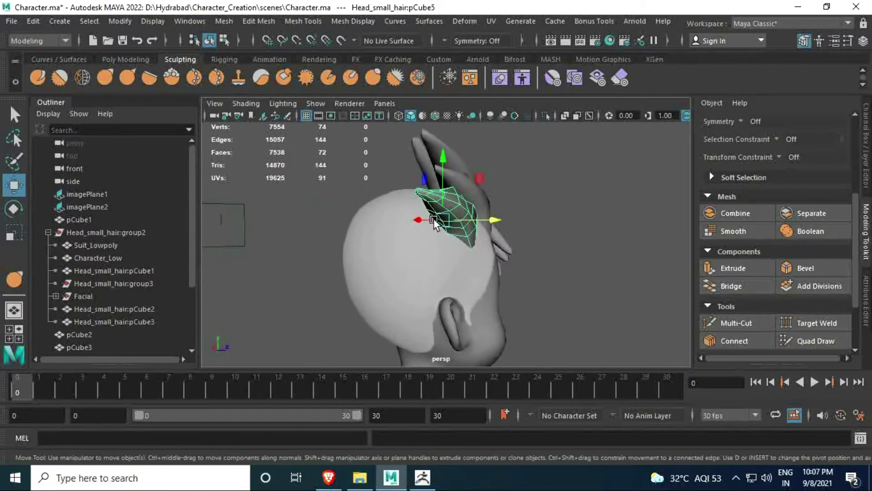
mouse_move(407, 156)
left_mouse_down("alt")
mouse_move(471, 209)
mouse_move(402, 198)
mouse_move(411, 177)
left_mouse_up("alt")
Grab-sculpt pCube5 in perspective and front views so it sweeps along the hair.
key("y")
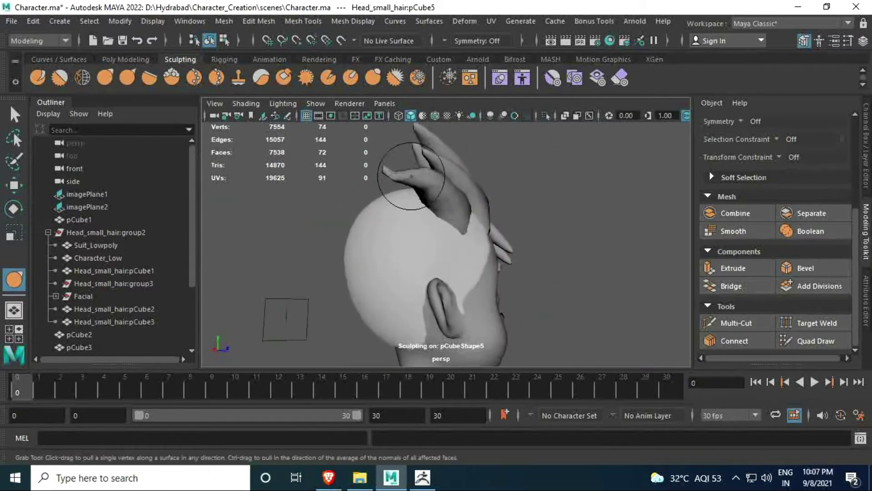
left_click_drag(428, 210, 409, 196, "alt")
key("space")
key("space")
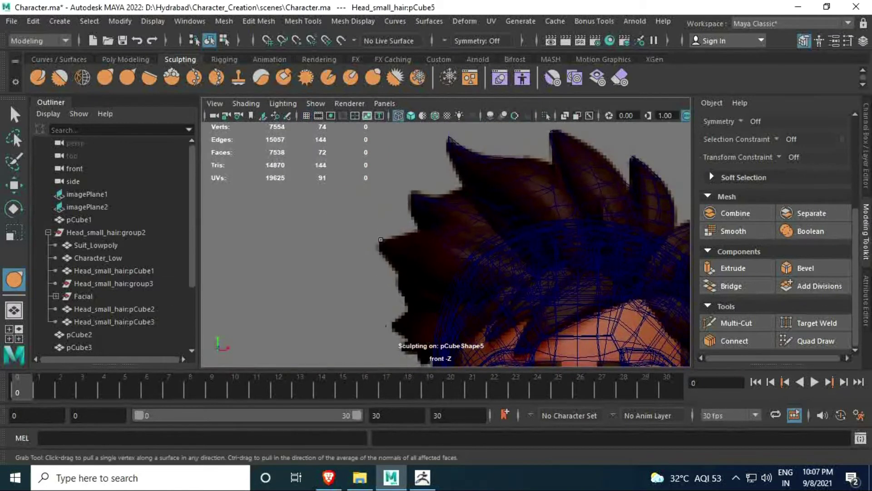
middle_click_drag(354, 291, 397, 244, "alt")
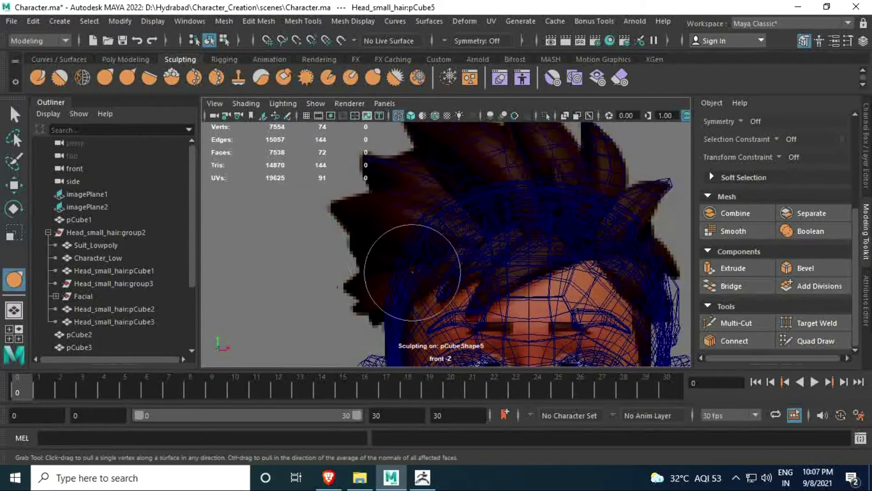
key("space")
key("space")
mouse_move(409, 228)
left_mouse_down("alt")
mouse_move(425, 234)
mouse_move(357, 195)
mouse_move(360, 309)
left_mouse_up("alt")
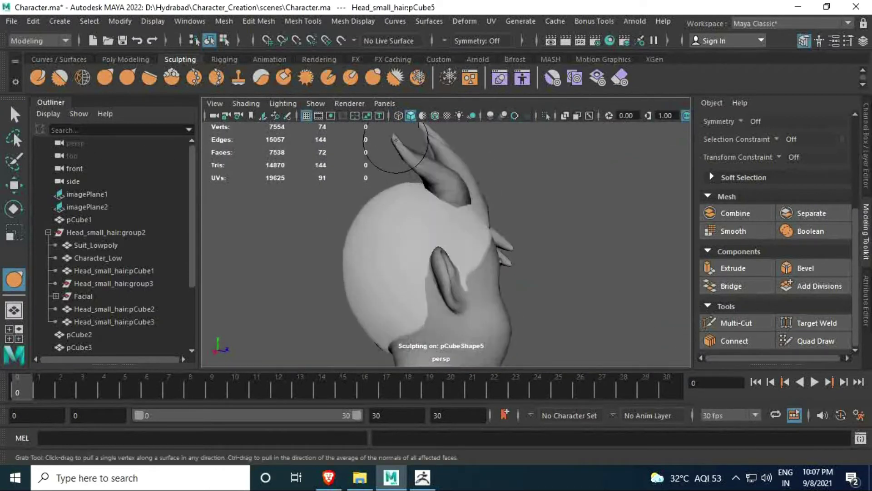
key("q")
key("space")
key("space")
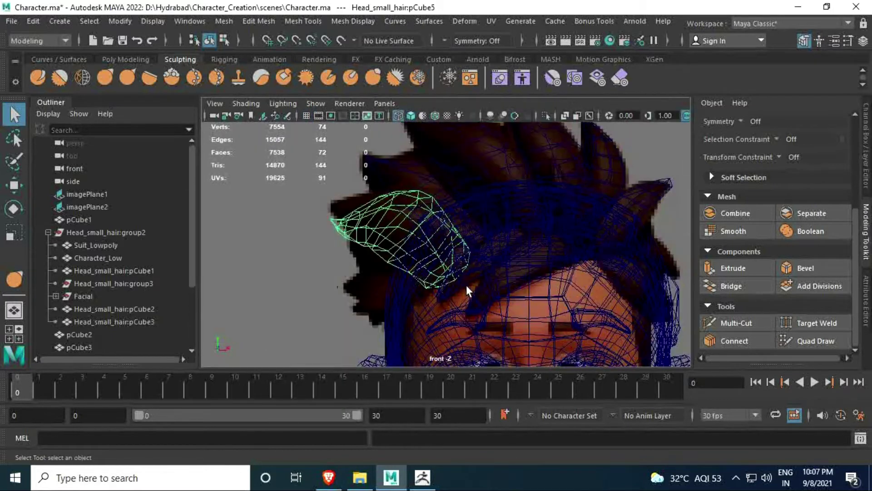
key("space")
key("space")
Duplicate the forehead bang into pCube6, then rotate, move and grab-sculpt it.
key("ctrl+d")
key("w")
mouse_move(488, 235)
left_mouse_down("alt")
mouse_move(389, 211)
mouse_move(483, 258)
mouse_move(353, 233)
mouse_move(503, 243)
mouse_move(456, 260)
mouse_move(508, 280)
left_mouse_up("alt")
key("e")
key("w")
key("y")
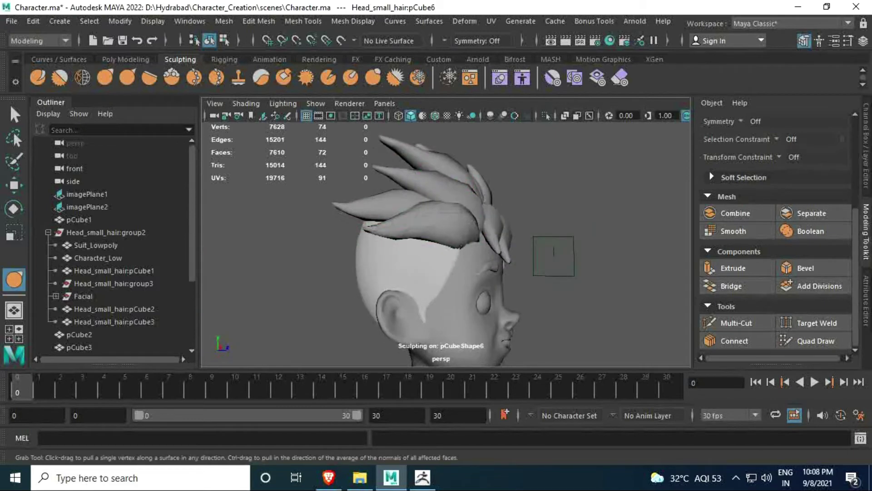
left_click_drag(554, 252, 481, 247, "alt")
key("q")
Save the scene, then position pCube6 over the brow in the front view.
key("ctrl+s")
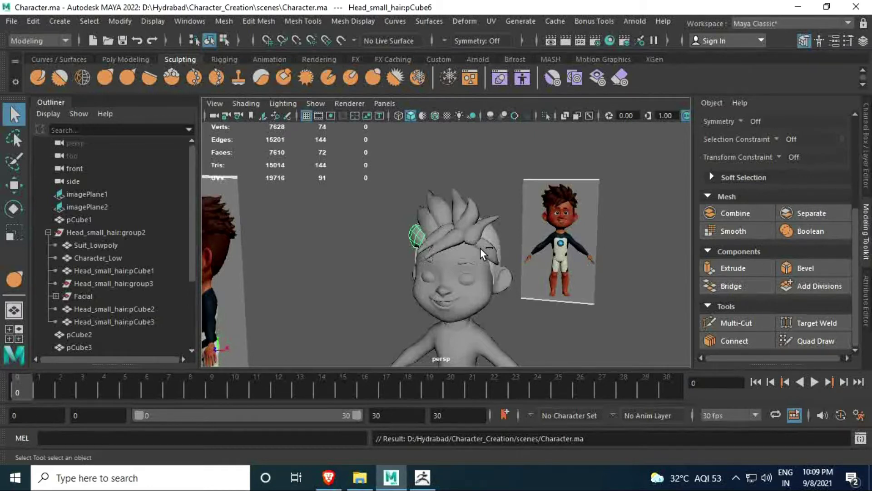
left_click_drag(480, 247, 514, 249, "alt")
key("space")
key("space")
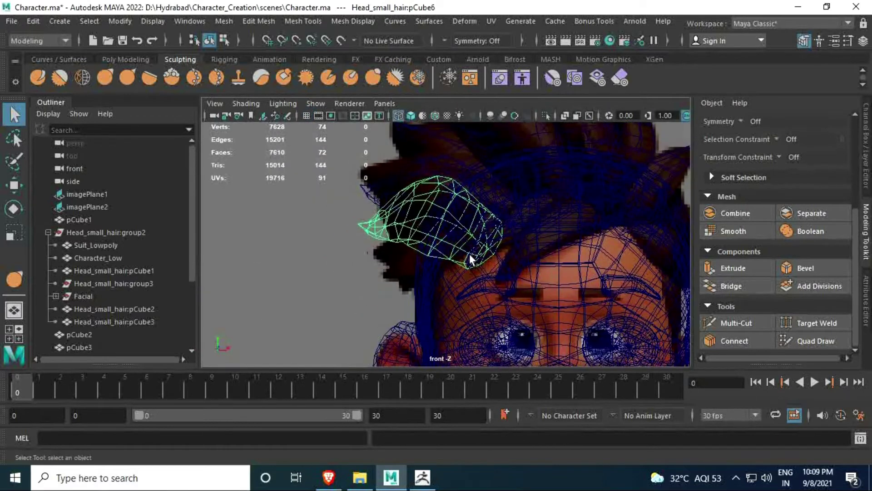
key("space")
key("space")
key("w")
mouse_move(444, 205)
left_mouse_down("alt")
mouse_move(446, 166)
mouse_move(457, 181)
left_mouse_up("alt")
key("q")
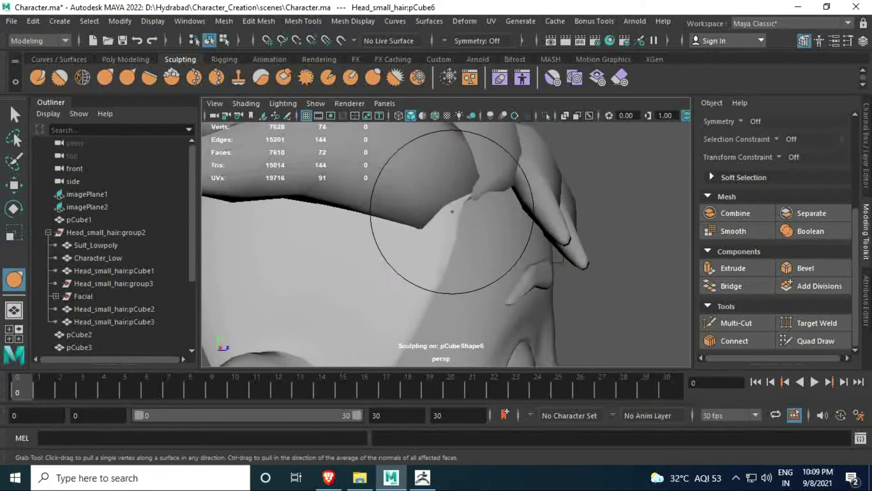
scroll(456, 181, "down", 5)
left_click_drag(371, 179, 526, 242)
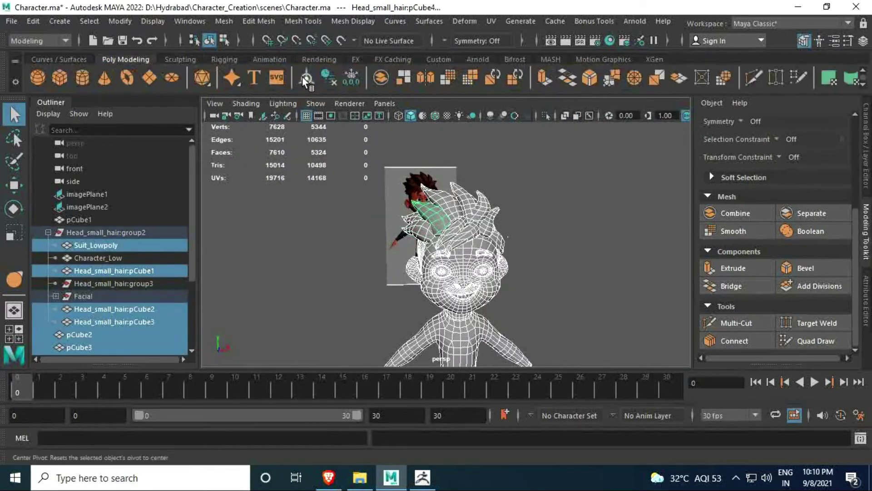
Select the second forehead bang and activate the Grab sculpt brush.
key("space")
key("space")
key("space")
key("space")
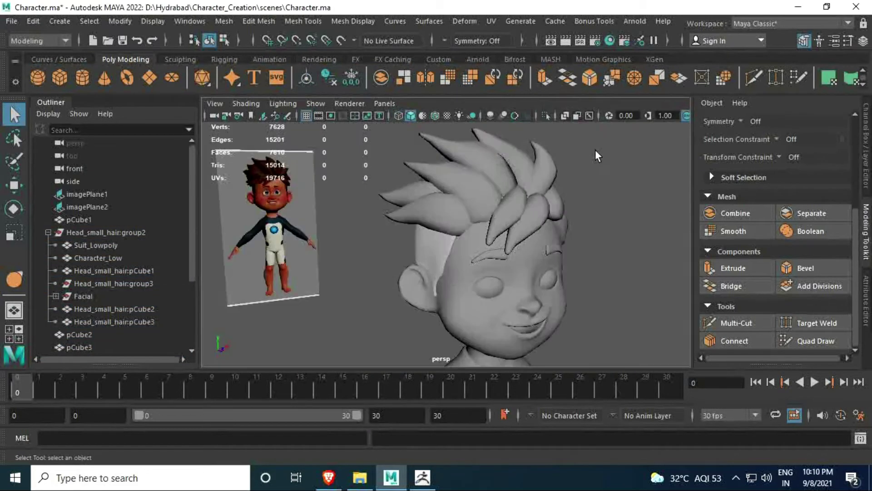
key("space")
key("space")
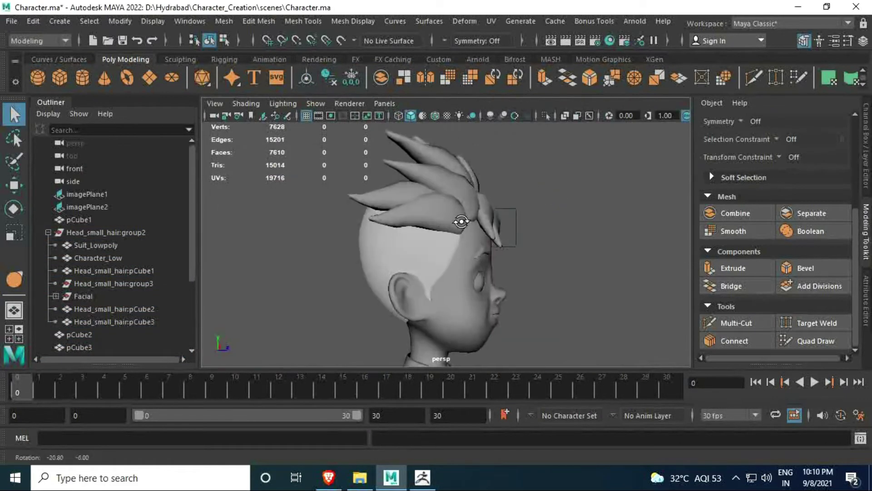
left_click_drag(462, 220, 408, 213, "alt")
key("space")
left_click(335, 299)
left_click(180, 59)
key("y")
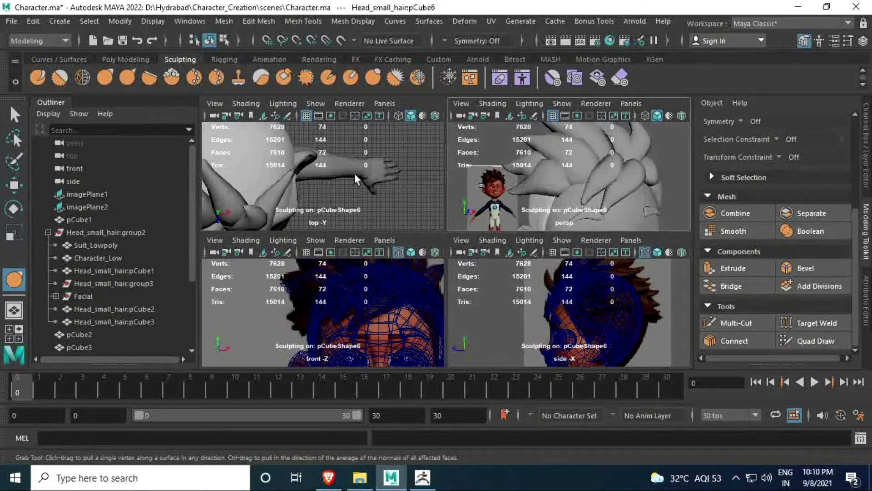
key("space")
Duplicate the bang into pCube7 and rotate it toward the forehead, ready for Grab.
key("w")
key("ctrl+d")
mouse_move(427, 186)
left_mouse_down("alt")
mouse_move(457, 241)
mouse_move(451, 258)
mouse_move(455, 222)
mouse_move(429, 222)
mouse_move(500, 205)
mouse_move(371, 215)
left_mouse_up("alt")
key("e")
key("y")
scroll(452, 206, "down", 5)
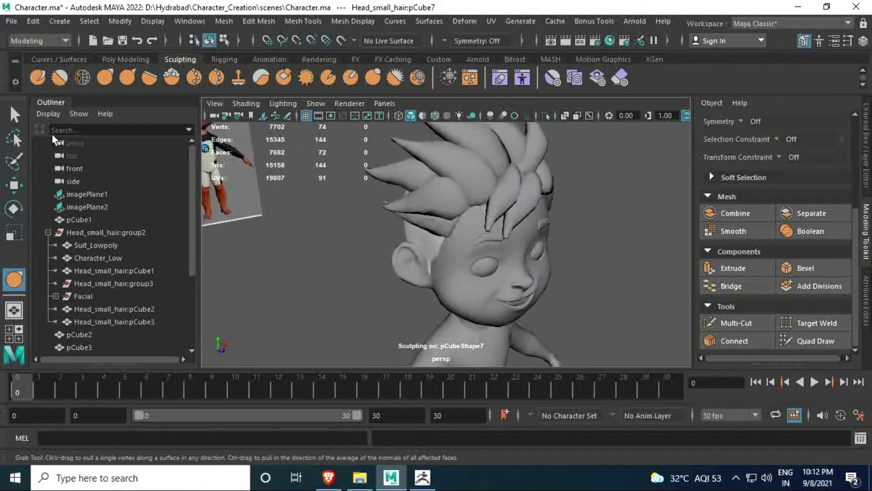
Grab-sculpt the second bang, pCube6, viewing it from another angle.
left_click(470, 220)
scroll(470, 220, "up", 5)
scroll(462, 232, "down", 3)
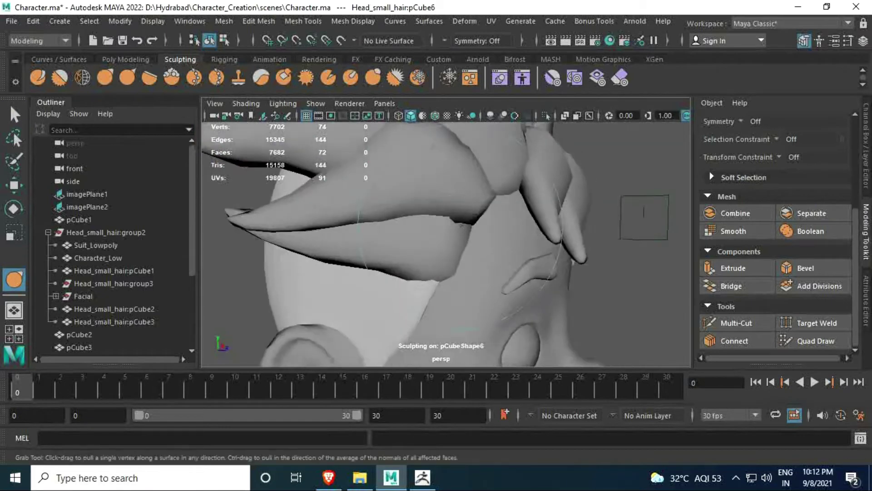
mouse_move(461, 231)
left_mouse_down("alt")
mouse_move(510, 233)
mouse_move(409, 214)
mouse_move(386, 225)
mouse_move(457, 240)
mouse_move(509, 222)
mouse_move(454, 233)
left_mouse_up("alt")
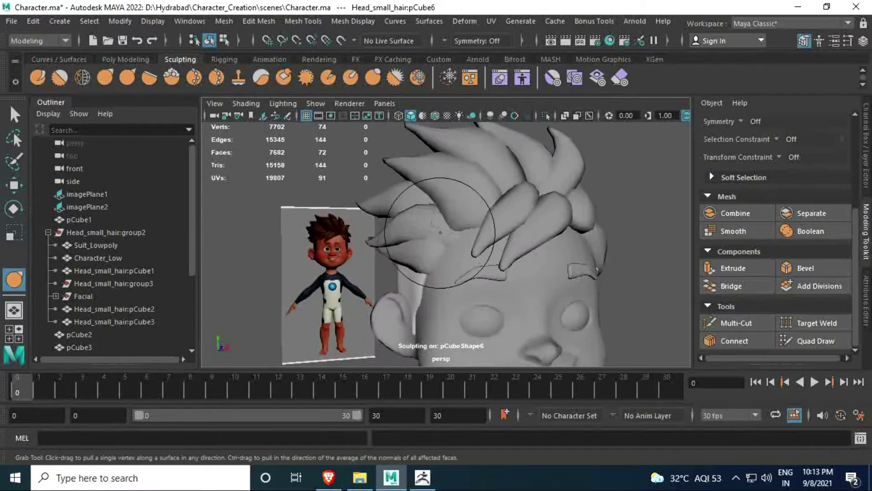
key("q")
Select the third bang, pCube7, and grab-sculpt it from the front.
left_click(472, 266)
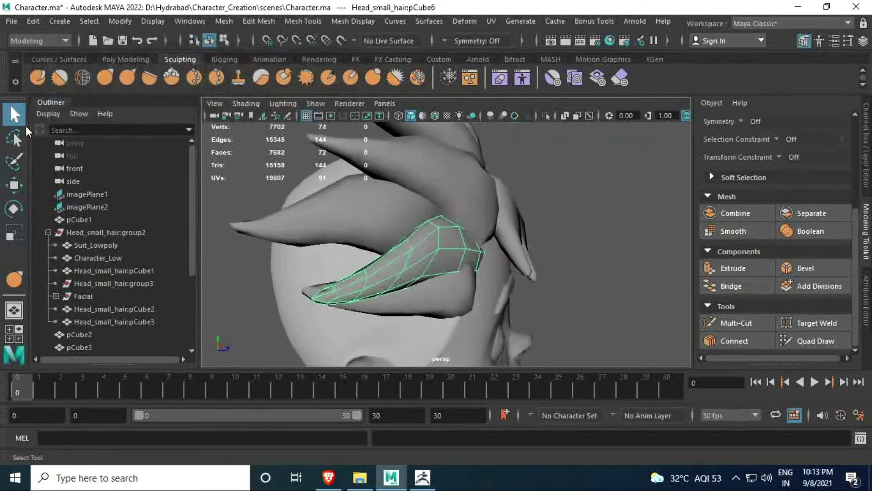
key("4")
left_click_drag(347, 194, 506, 348)
left_click_drag(391, 227, 526, 232, "alt")
scroll(459, 234, "up", 5)
left_click(460, 233)
left_click(180, 59)
left_click(37, 77)
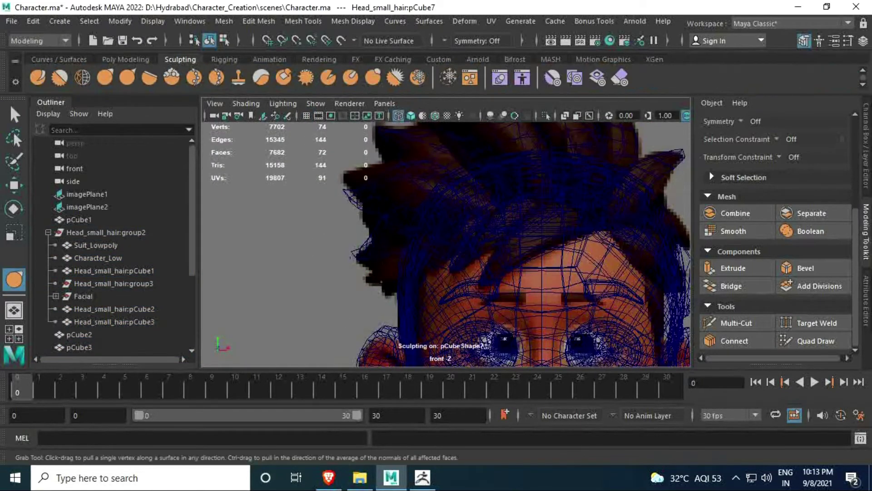
scroll(552, 203, "down", 5)
mouse_move(389, 237)
left_mouse_down("alt")
mouse_move(452, 224)
mouse_move(418, 208)
left_mouse_up("alt")
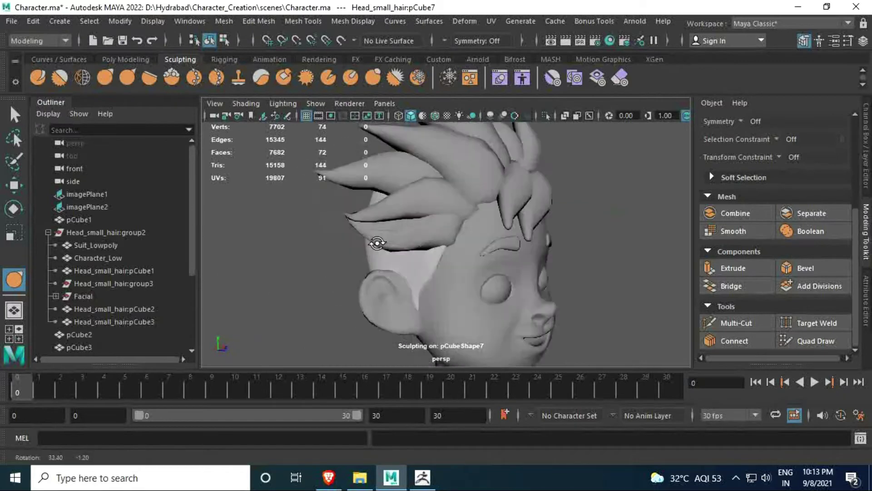
Return to the Polygon Modeling shelf and select the first forehead bang in front view.
key("q")
left_click(125, 59)
key("space")
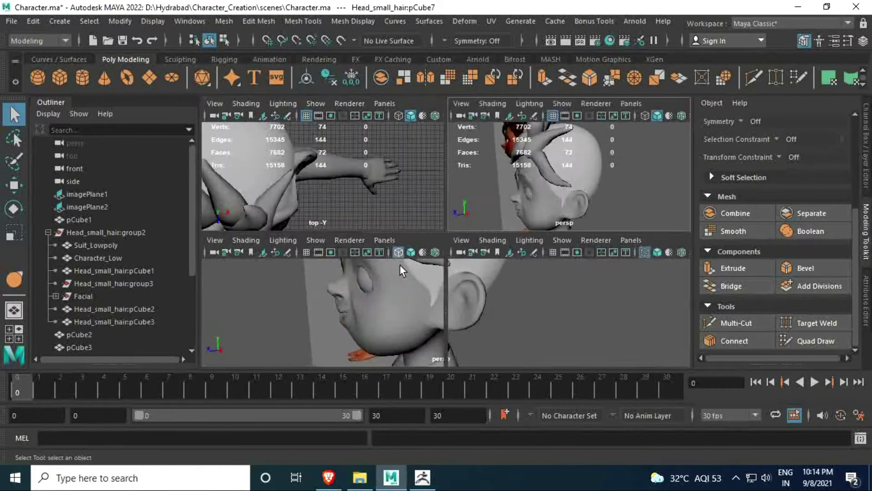
key("space")
left_click(370, 273)
Activate Grab, maximize the side view via the hotbox, and select the tall pCube2 spike.
left_click(180, 59)
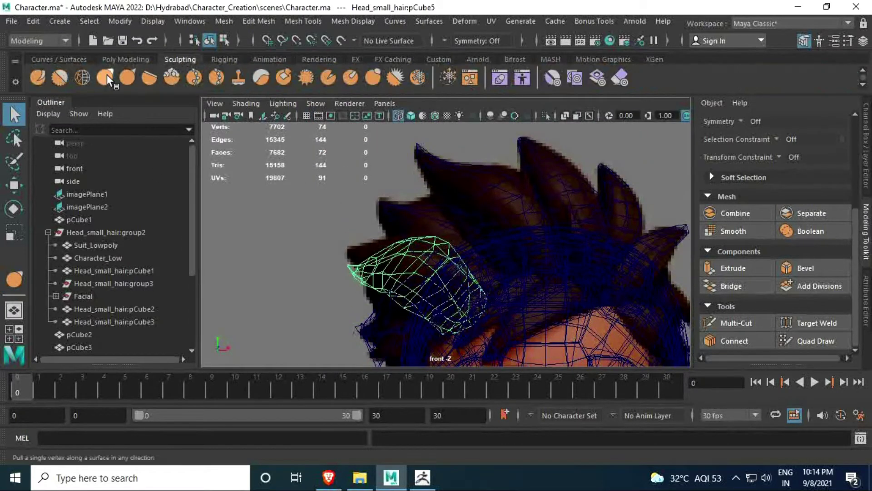
left_click(105, 78)
key("space")
key("space")
mouse_move(567, 186)
left_mouse_down("alt")
mouse_move(457, 205)
mouse_move(414, 236)
left_mouse_up("alt")
key("space")
left_click(489, 157)
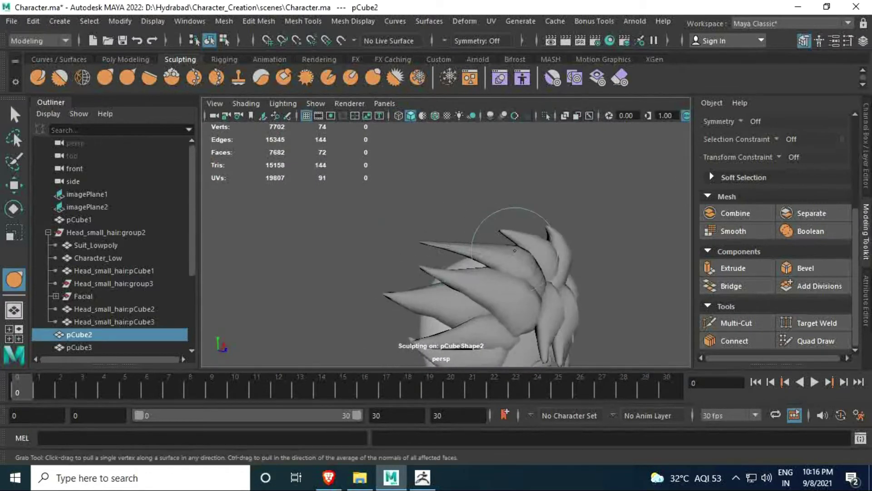
left_click_drag(423, 254, 395, 258, "alt")
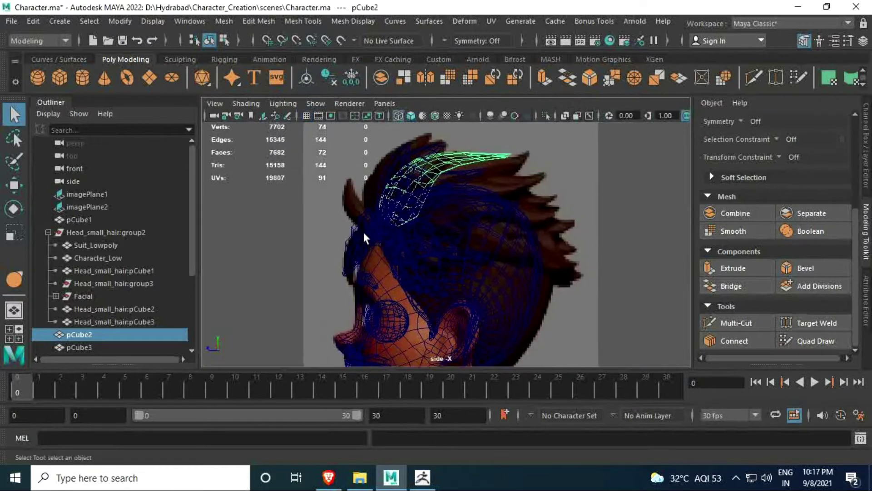
left_click(382, 198)
Duplicate the top hair spike and inspect the copy around the head in perspective.
key("ctrl+d")
key("w")
key("e")
key("r")
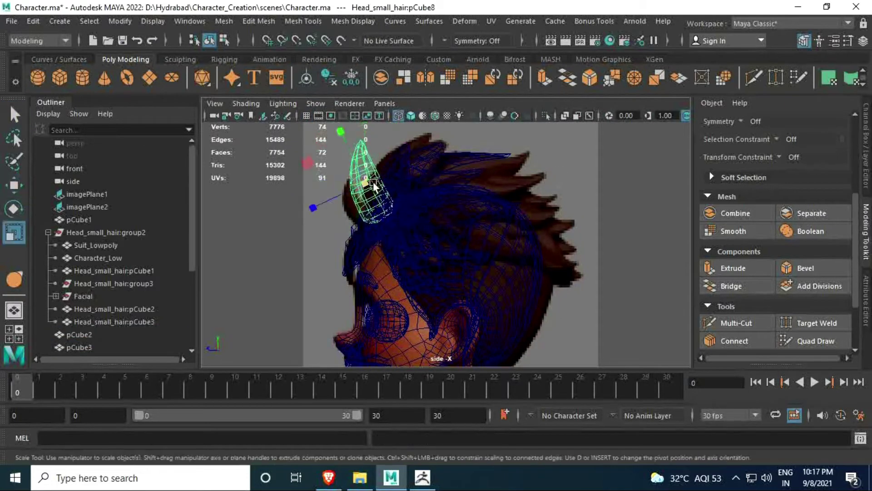
key("w")
key("space")
key("space")
mouse_move(557, 301)
left_mouse_down("alt")
mouse_move(499, 266)
mouse_move(307, 265)
mouse_move(440, 299)
mouse_move(426, 297)
left_mouse_up("alt")
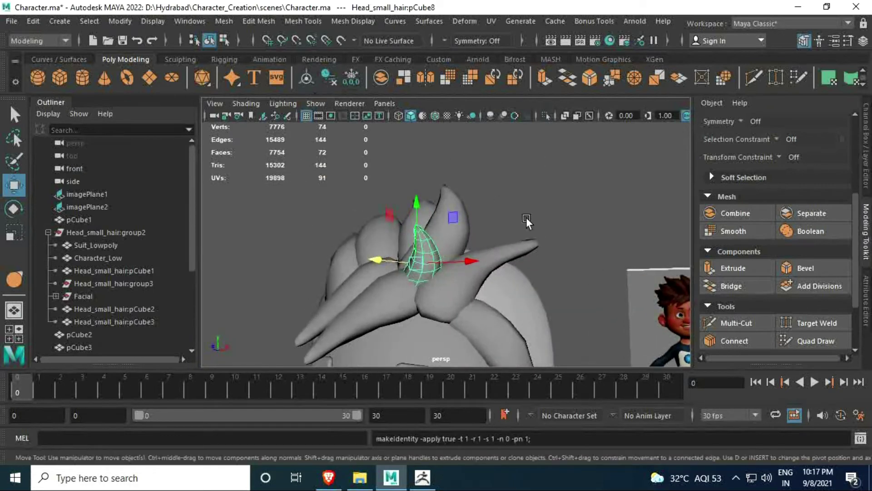
mouse_move(526, 217)
left_mouse_down("alt")
mouse_move(393, 279)
mouse_move(450, 256)
left_mouse_up("alt")
Grab-sculpt the selected hair spike in the enlarged side view.
key("space")
key("space")
key("space")
left_click(477, 185)
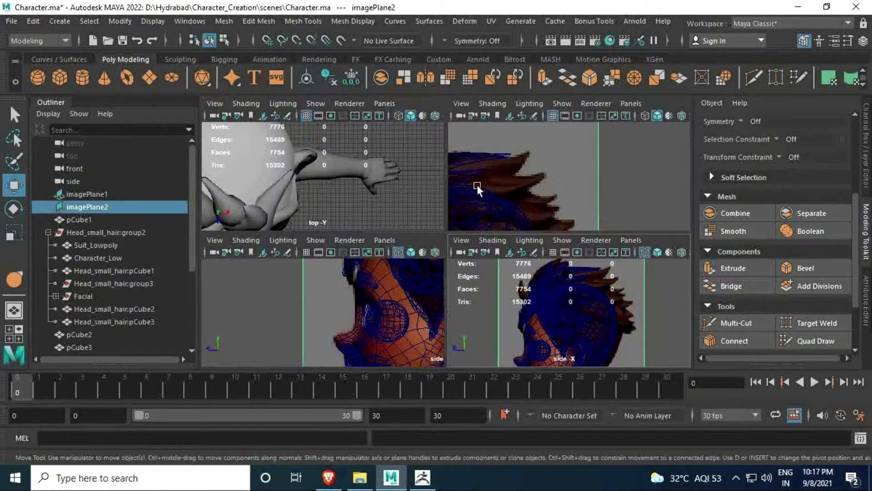
key("space")
scroll(399, 239, "up", 2)
scroll(340, 198, "up", 2)
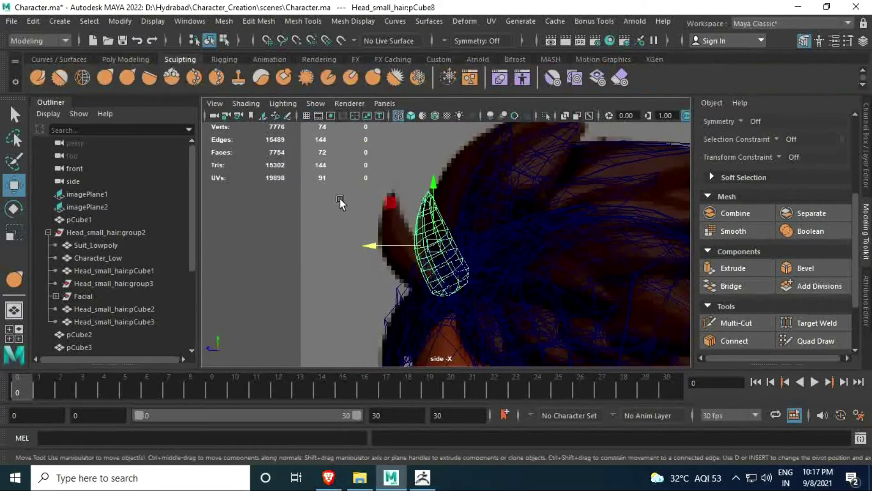
key("y")
key("space")
key("space")
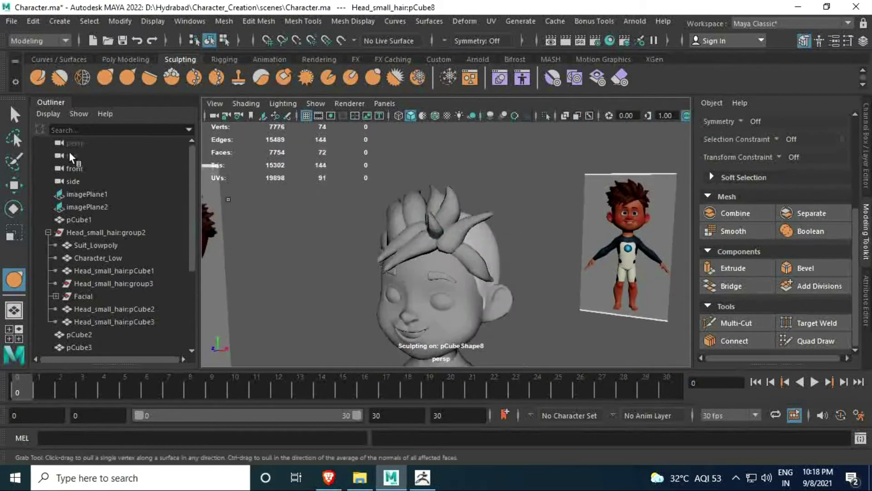
key("q")
Clear the selection and pick another hair spike on top of the head.
left_click(126, 59)
scroll(391, 180, "down", 5)
left_click_drag(419, 239, 361, 198, "alt")
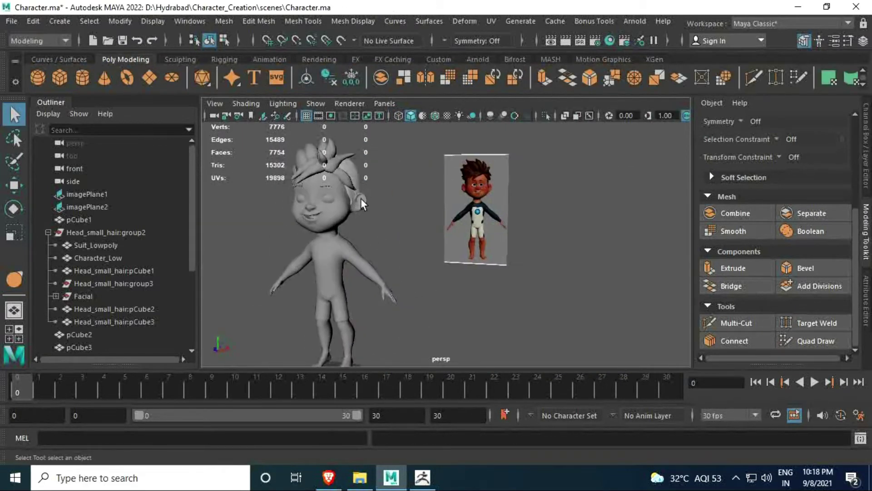
key("space")
key("space")
left_click(410, 195)
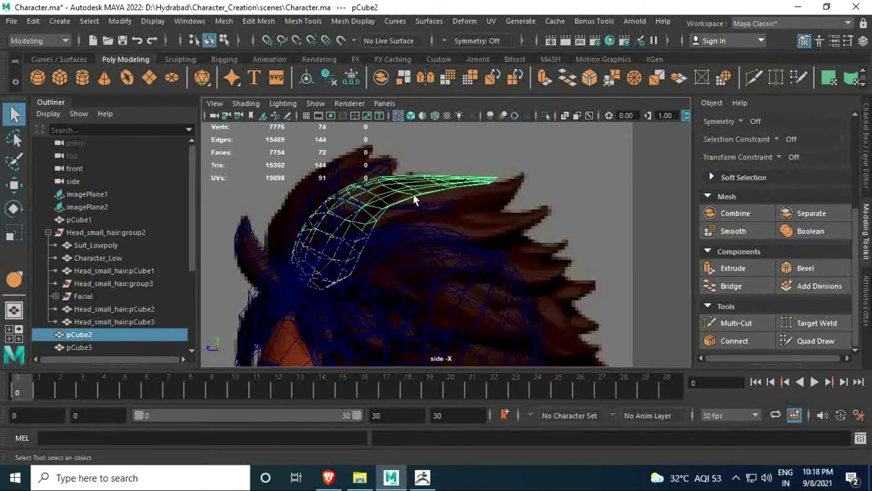
Sculpt the spike, then duplicate it and move and tilt the copy along the head.
key("y")
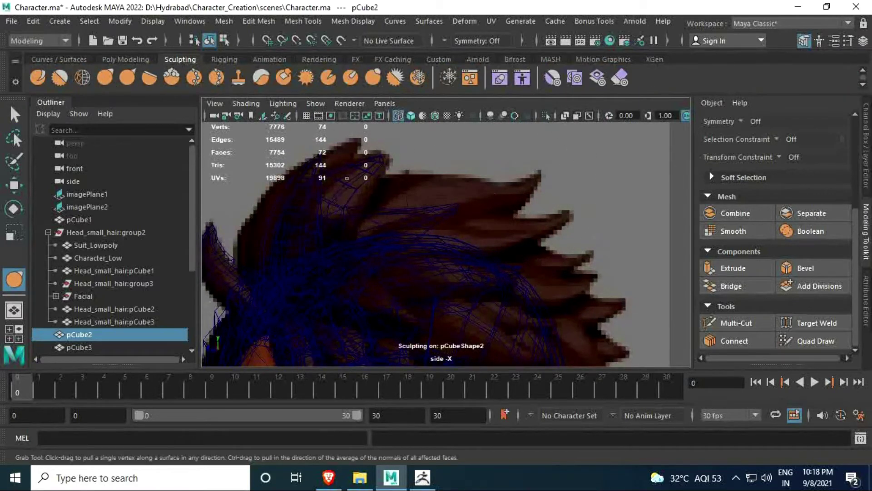
key("q")
key("ctrl+d")
key("w")
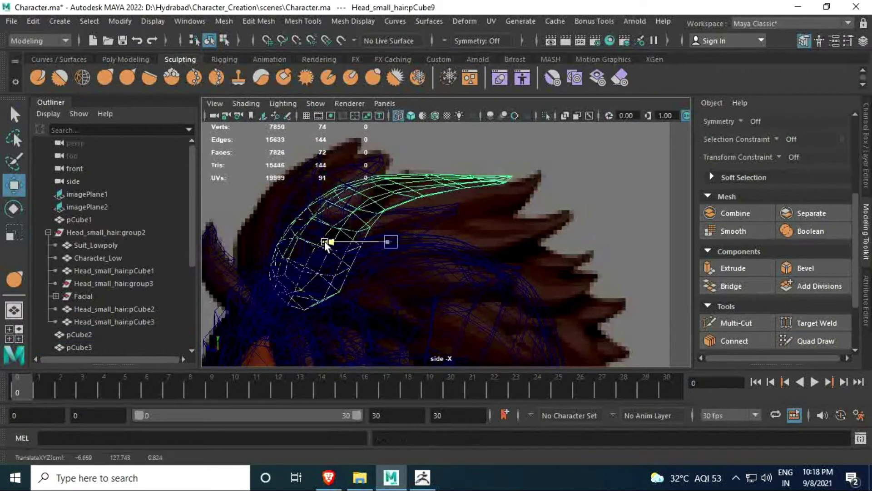
left_click_drag(324, 241, 453, 240)
key("e")
left_click_drag(503, 217, 489, 210)
key("w")
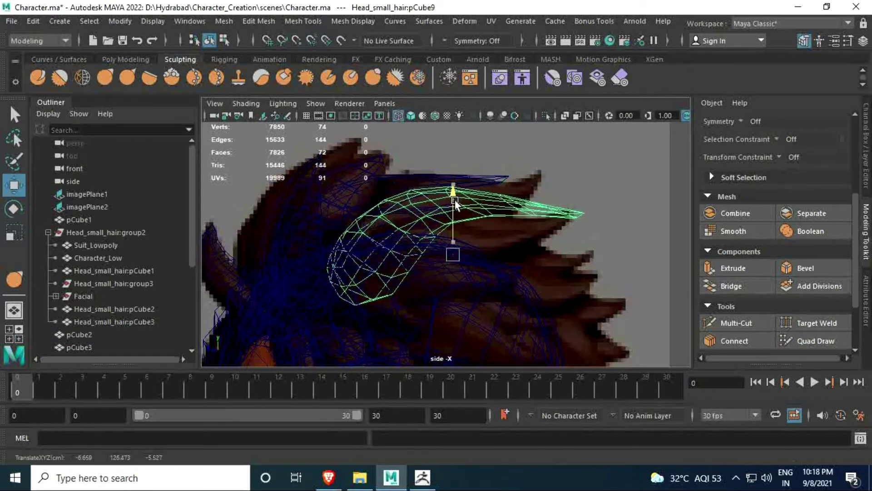
Grab-sculpt pCube9's tips, then select a spike at the front of the head.
key("y")
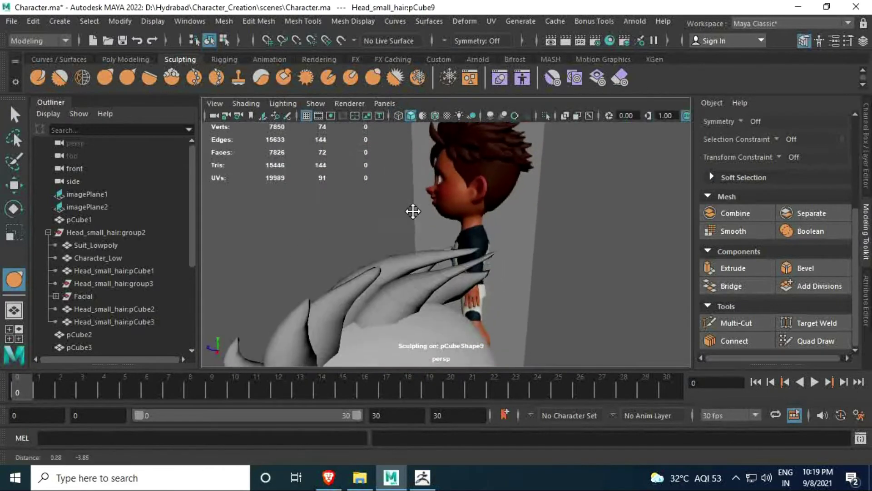
mouse_move(413, 208)
left_mouse_down("alt")
mouse_move(372, 218)
mouse_move(400, 214)
left_mouse_up("alt")
scroll(360, 224, "up", 5)
scroll(377, 200, "down", 5)
key("q")
left_click(138, 59)
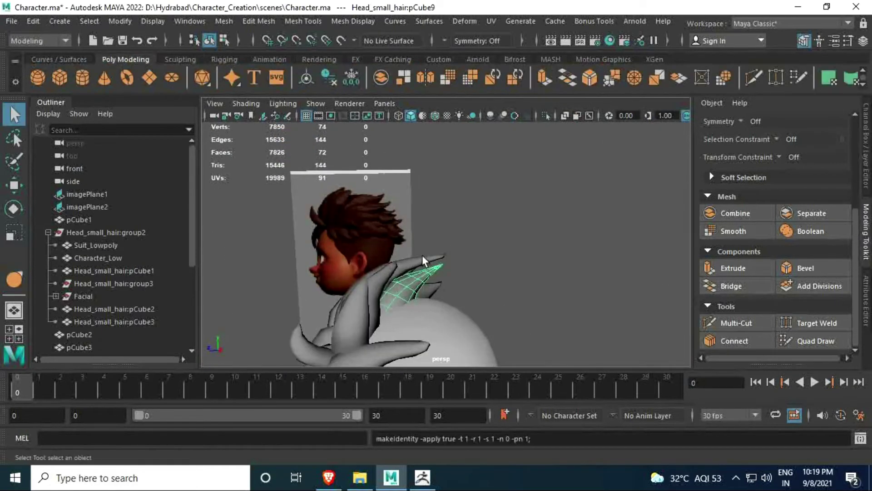
left_click_drag(422, 255, 405, 230, "alt")
left_click(405, 230)
Rotate and move the new spike, then duplicate it into pCube10.
key("e")
left_click(403, 249)
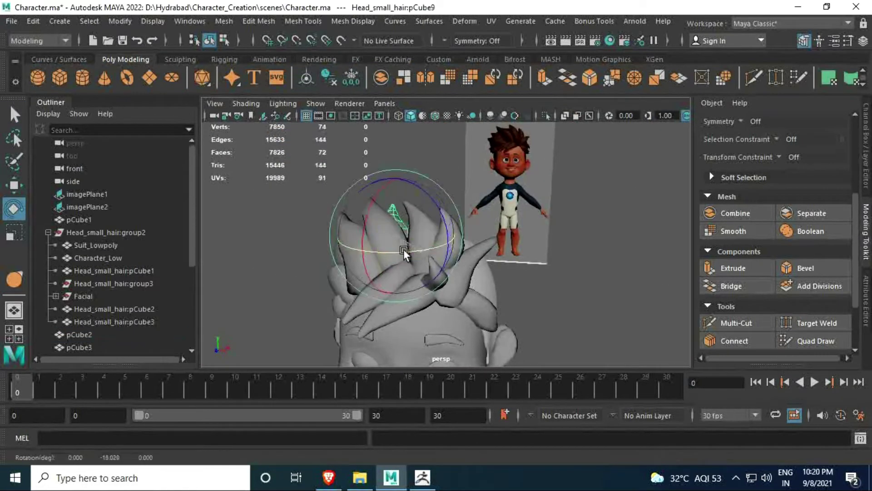
key("w")
mouse_move(406, 187)
left_mouse_down("alt")
mouse_move(455, 168)
mouse_move(449, 266)
mouse_move(426, 198)
mouse_move(356, 217)
mouse_move(550, 231)
mouse_move(507, 218)
mouse_move(331, 264)
mouse_move(500, 259)
left_mouse_up("alt")
key("ctrl+d")
Duplicate the spike twice and move the newest copy into place on the head.
key("e")
key("w")
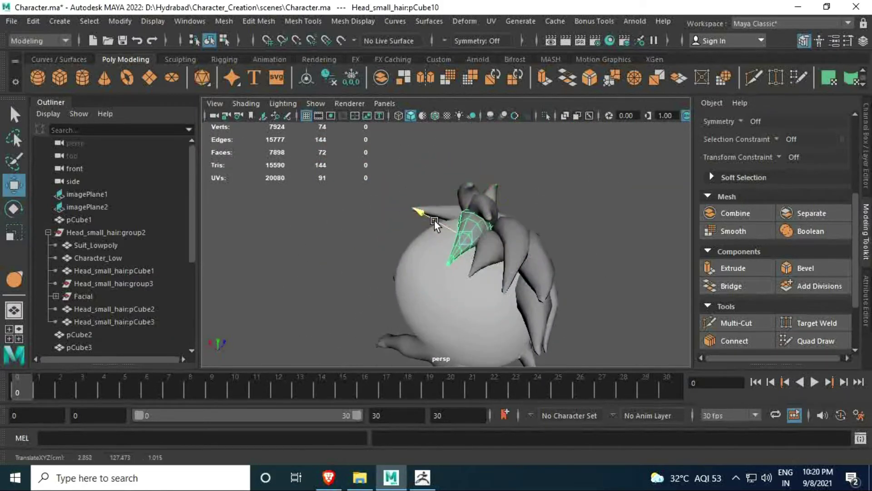
key("ctrl+d")
mouse_move(435, 220)
left_mouse_down("alt")
mouse_move(301, 78)
mouse_move(326, 211)
mouse_move(435, 183)
mouse_move(328, 75)
mouse_move(417, 215)
left_mouse_up("alt")
key("ctrl+d")
left_click_drag(448, 259, 466, 271)
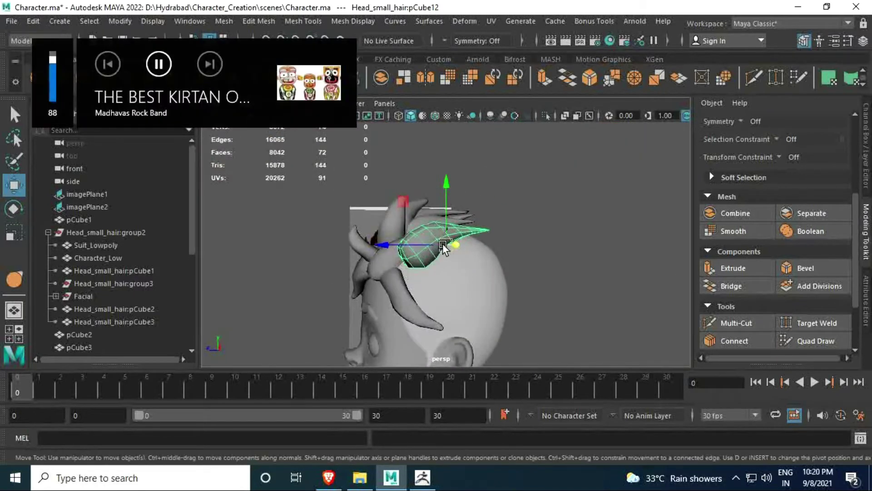
Rotate the copy and reshape pCube12 with the Sculpting shelf's Grab brush.
key("e")
key("w")
mouse_move(401, 255)
left_mouse_down("alt")
mouse_move(514, 272)
mouse_move(424, 285)
mouse_move(383, 254)
mouse_move(359, 266)
left_mouse_up("alt")
left_click(180, 59)
left_click(105, 78)
mouse_move(319, 237)
left_mouse_down("alt")
mouse_move(419, 242)
mouse_move(438, 234)
mouse_move(444, 263)
mouse_move(429, 260)
mouse_move(490, 239)
mouse_move(429, 217)
left_mouse_up("alt")
key("q")
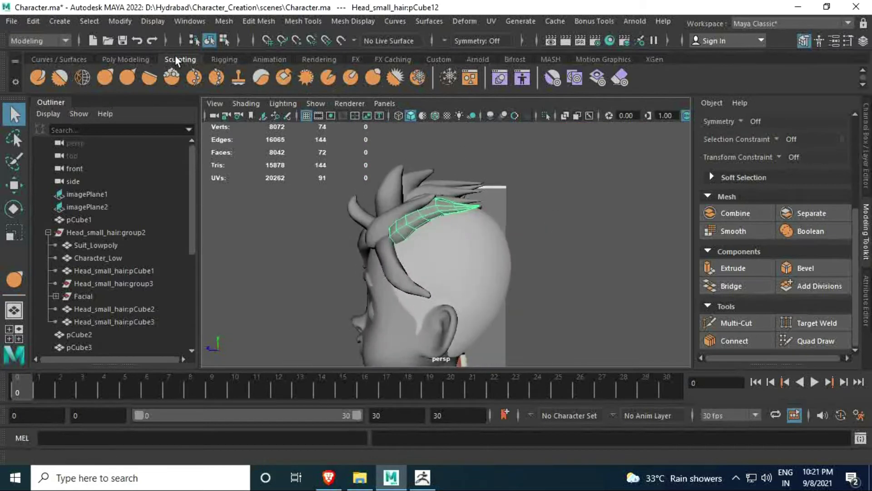
Duplicate the spike into pCube13 and position it in the textured side view.
left_click(125, 59)
mouse_move(471, 164)
left_mouse_down("alt")
mouse_move(434, 244)
mouse_move(430, 235)
mouse_move(515, 291)
mouse_move(463, 252)
left_mouse_up("alt")
key("ctrl+d")
key("e")
key("w")
key("6")
scroll(463, 252, "up", 5)
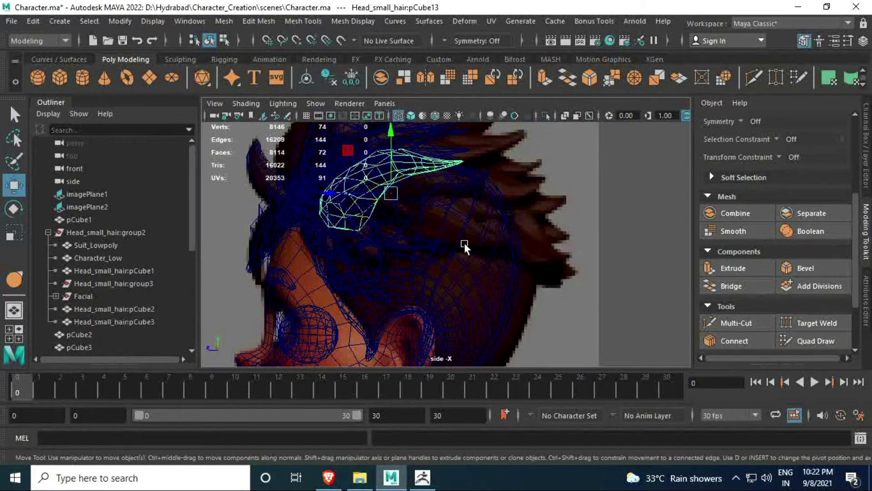
Rotate pCube13 toward the forehead as a bang, then duplicate it for another bang piece.
key("5")
mouse_move(474, 217)
left_mouse_down("alt")
mouse_move(459, 266)
mouse_move(448, 217)
mouse_move(514, 170)
mouse_move(334, 190)
mouse_move(358, 204)
mouse_move(414, 175)
mouse_move(320, 197)
mouse_move(421, 220)
mouse_move(373, 164)
left_mouse_up("alt")
scroll(424, 223, "up", 3)
key("e")
key("w")
mouse_move(315, 200)
left_mouse_down("alt")
mouse_move(358, 182)
mouse_move(382, 156)
mouse_move(347, 230)
mouse_move(394, 186)
mouse_move(362, 163)
mouse_move(354, 191)
mouse_move(369, 192)
mouse_move(260, 112)
left_mouse_up("alt")
key("e")
mouse_move(291, 145)
left_mouse_down("alt")
mouse_move(364, 191)
mouse_move(418, 257)
mouse_move(404, 157)
mouse_move(377, 151)
left_mouse_up("alt")
key("ctrl+d")
key("ctrl+d")
Move and rotate the newest bang copy over the front of the head.
key("w")
left_click_drag(413, 189, 392, 187, "alt")
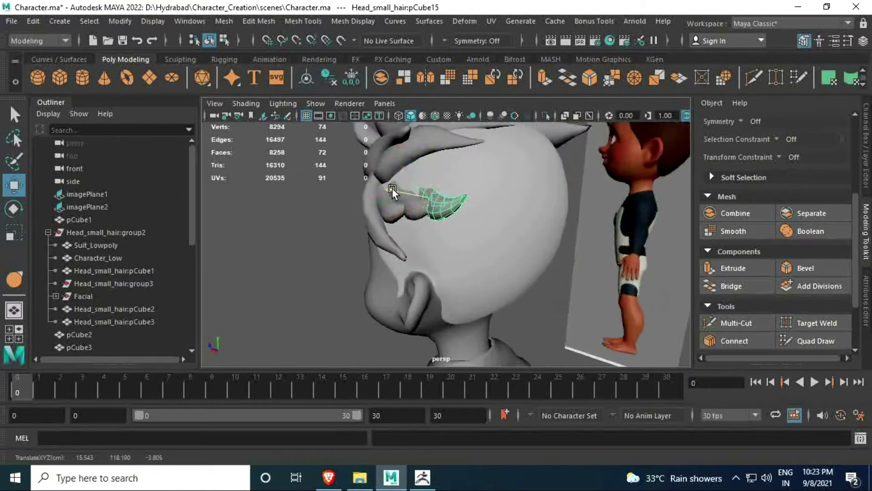
key("e")
key("w")
mouse_move(426, 212)
left_mouse_down("alt")
mouse_move(449, 154)
mouse_move(424, 217)
left_mouse_up("alt")
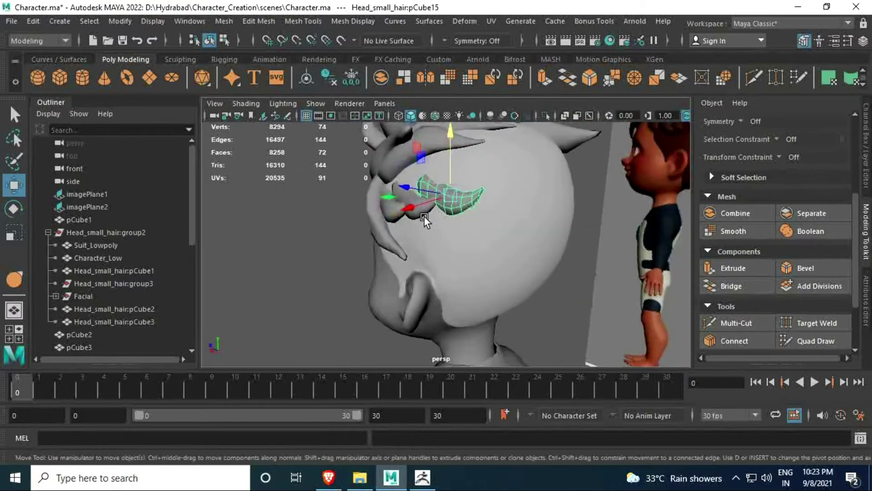
scroll(428, 244, "up", 3)
Select pCube13 and pCube14 together and rotate them to a new angle.
left_click(435, 247, "shift")
key("e")
key("w")
mouse_move(435, 247)
left_mouse_down("alt")
mouse_move(370, 219)
mouse_move(364, 232)
left_mouse_up("alt")
key("e")
Grab-sculpt the bang pieces into curled shapes with the Sculpting shelf brush.
left_click(180, 59)
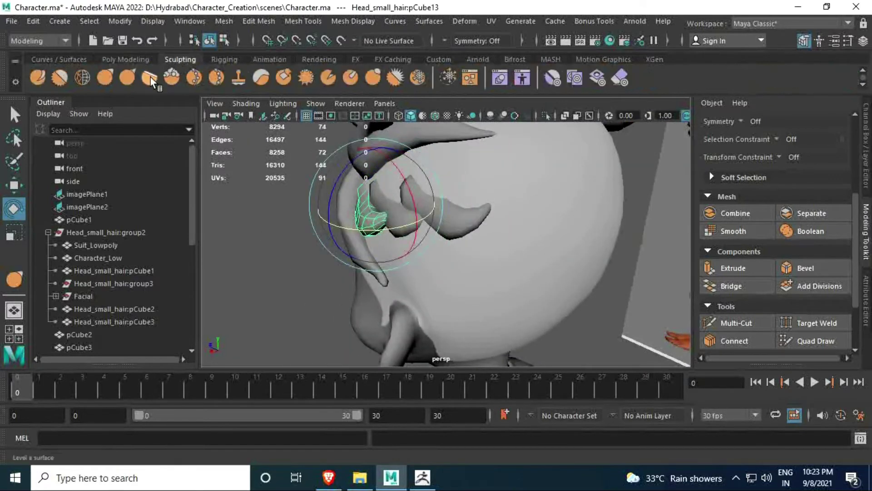
left_click(105, 77)
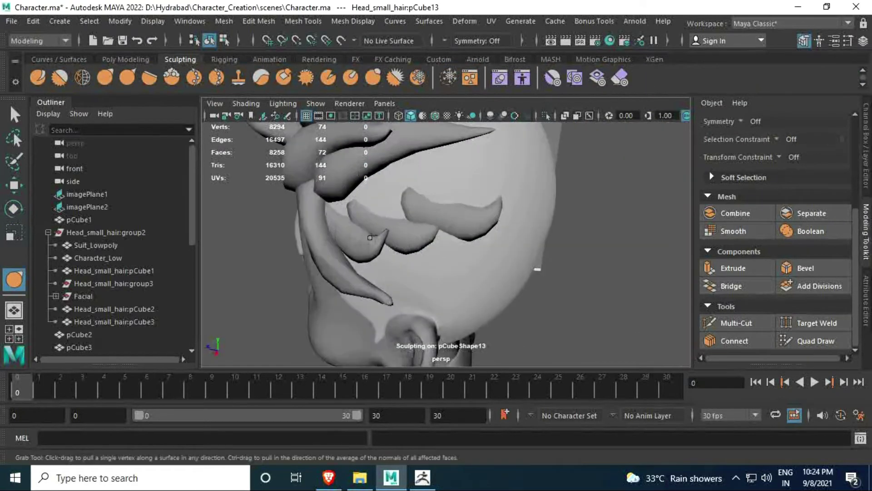
mouse_move(432, 245)
left_mouse_down("alt")
mouse_move(399, 191)
mouse_move(409, 205)
mouse_move(350, 225)
mouse_move(409, 200)
mouse_move(381, 208)
mouse_move(445, 214)
mouse_move(391, 219)
left_mouse_up("alt")
key("q")
left_click(415, 218)
key("y")
key("q")
Grab-sculpt the newest bang piece pCube15, then duplicate it into pCube16.
left_click(430, 194)
key("w")
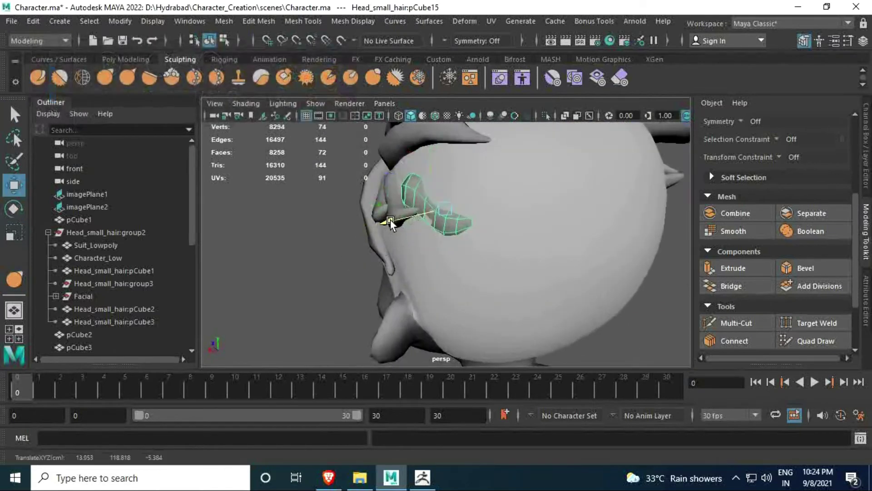
mouse_move(438, 155)
left_mouse_down("alt")
mouse_move(357, 203)
mouse_move(448, 214)
mouse_move(409, 236)
mouse_move(516, 218)
mouse_move(388, 212)
mouse_move(416, 233)
left_mouse_up("alt")
key("y")
key("q")
left_click(126, 59)
key("ctrl+d")
Duplicate the forehead bang piece and rotate and move the copy into position.
key("e")
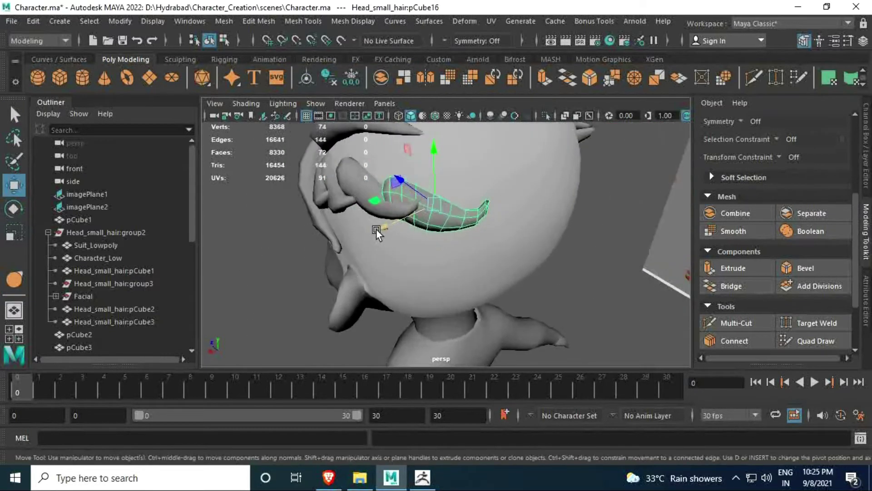
key("w")
mouse_move(440, 139)
left_mouse_down("alt")
mouse_move(400, 191)
mouse_move(405, 213)
mouse_move(373, 255)
left_mouse_up("alt")
key("ctrl+d")
key("e")
key("e")
mouse_move(362, 217)
left_mouse_down("alt")
mouse_move(383, 218)
mouse_move(345, 204)
mouse_move(362, 192)
mouse_move(370, 213)
mouse_move(304, 194)
mouse_move(370, 236)
mouse_move(221, 185)
left_mouse_up("alt")
key("w")
Freeze the bang piece's transformations and start grab-sculpting it.
left_click(180, 59)
left_click(105, 77)
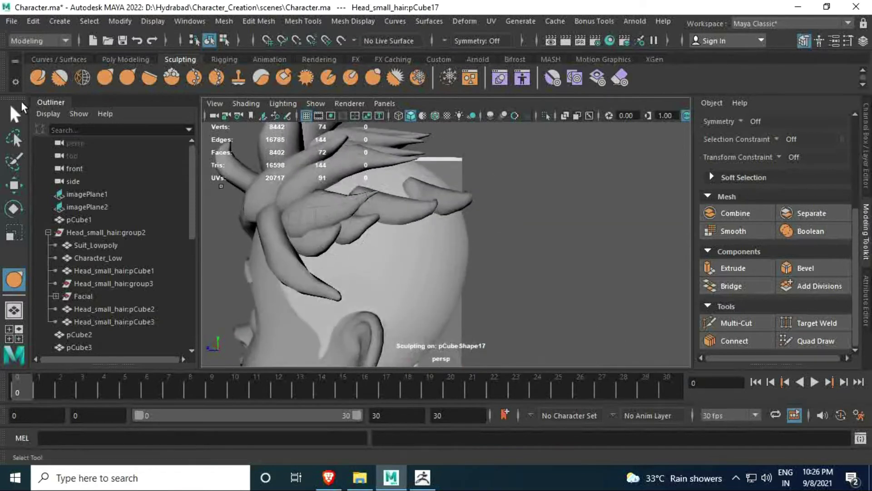
left_click(132, 59)
left_click(349, 79)
left_click(181, 59)
key("y")
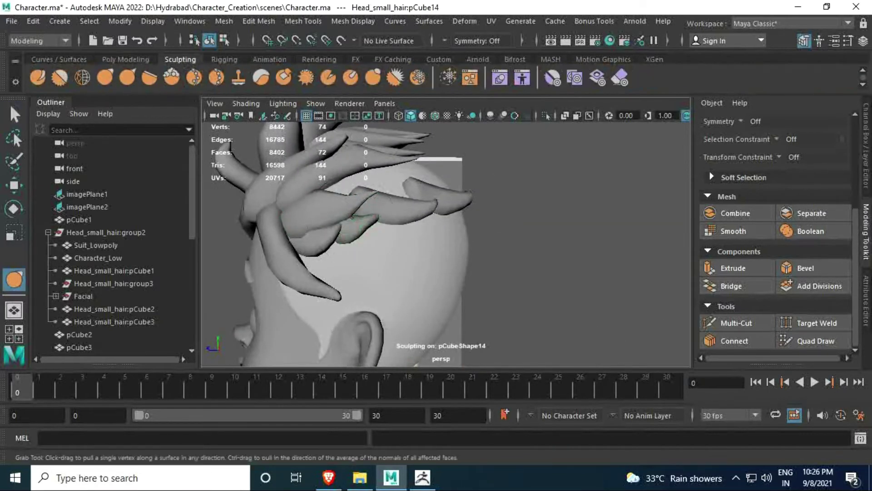
left_click(132, 59)
Duplicate the hair piece again and move and rotate the copy onto the head.
key("ctrl+d")
mouse_move(273, 236)
left_mouse_down("alt")
mouse_move(316, 270)
mouse_move(347, 272)
mouse_move(312, 247)
mouse_move(343, 230)
mouse_move(359, 252)
mouse_move(394, 180)
mouse_move(350, 203)
mouse_move(431, 203)
mouse_move(428, 244)
mouse_move(351, 181)
mouse_move(486, 250)
mouse_move(432, 218)
mouse_move(415, 185)
left_mouse_up("alt")
key("ctrl+d")
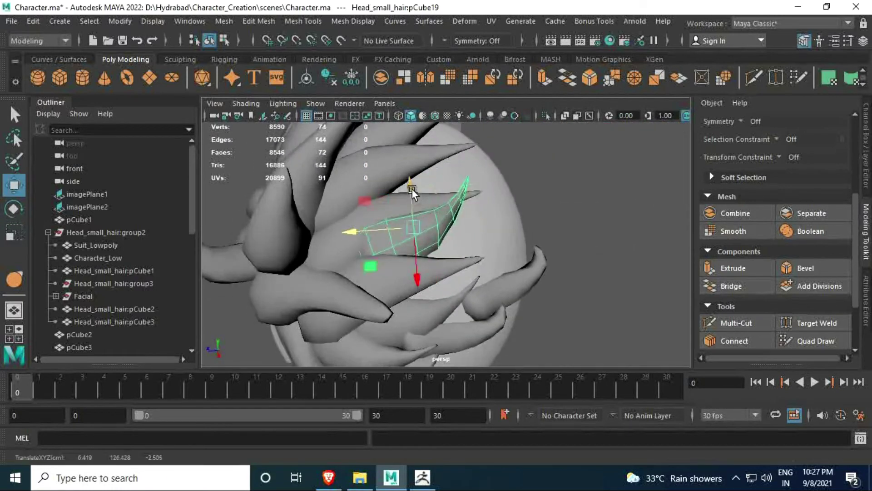
key("e")
key("w")
key("e")
mouse_move(425, 250)
left_mouse_down()
mouse_move(436, 230)
mouse_move(430, 272)
left_mouse_up()
key("w")
left_click_drag(422, 214, 459, 218, "alt")
Pick the Grab brush, then return to selection and orbit out to see the whole character.
left_click(180, 59)
left_click(105, 77)
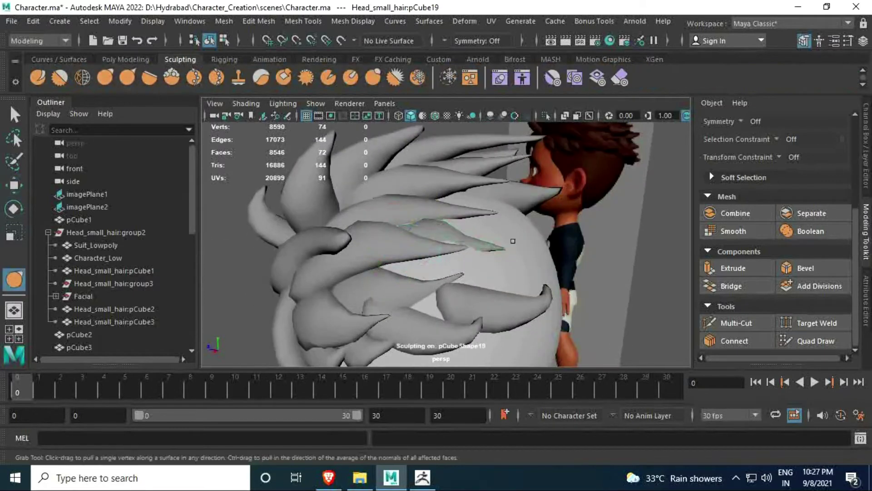
left_click_drag(404, 228, 404, 224, "alt")
left_click_drag(460, 244, 363, 254, "alt")
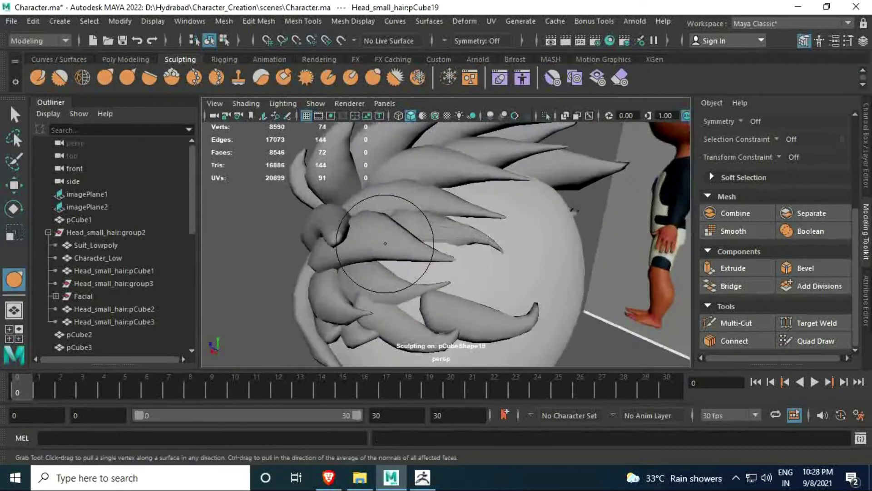
key("q")
scroll(467, 146, "down", 5)
mouse_move(467, 146)
left_mouse_down("alt")
mouse_move(498, 208)
mouse_move(454, 213)
left_mouse_up("alt")
Zoom in on the pCube16 bang and grab-sculpt it to hug the forehead.
left_click(126, 60)
scroll(431, 240, "up", 5)
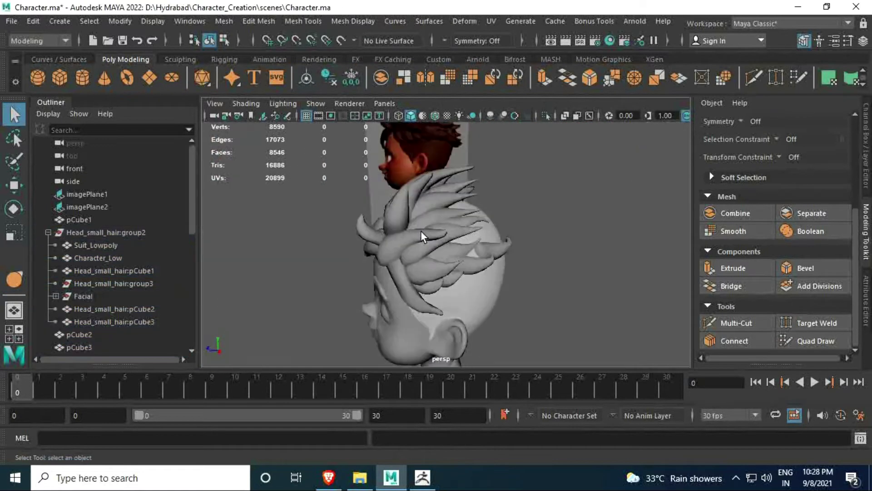
scroll(427, 240, "up", 3)
left_click(428, 240)
scroll(432, 236, "up", 2)
mouse_move(437, 225)
left_mouse_down("alt")
mouse_move(550, 267)
mouse_move(332, 273)
mouse_move(302, 233)
mouse_move(614, 136)
left_mouse_up("alt")
key("y")
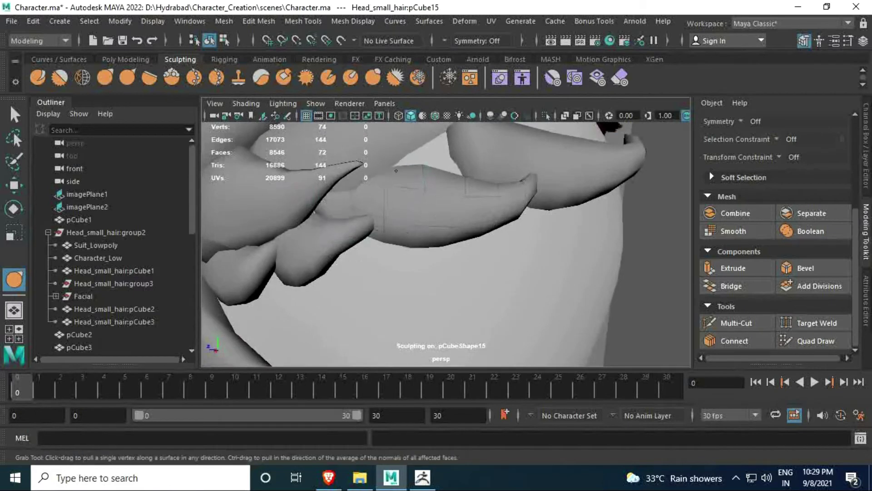
right_click_drag(613, 136, 28, 114, "alt")
Select pCube14 and reopen the Grab brush, orbiting around the head to check the bang.
left_click(14, 114)
left_click(126, 59)
left_click(409, 213)
left_click_drag(409, 214, 416, 242, "alt")
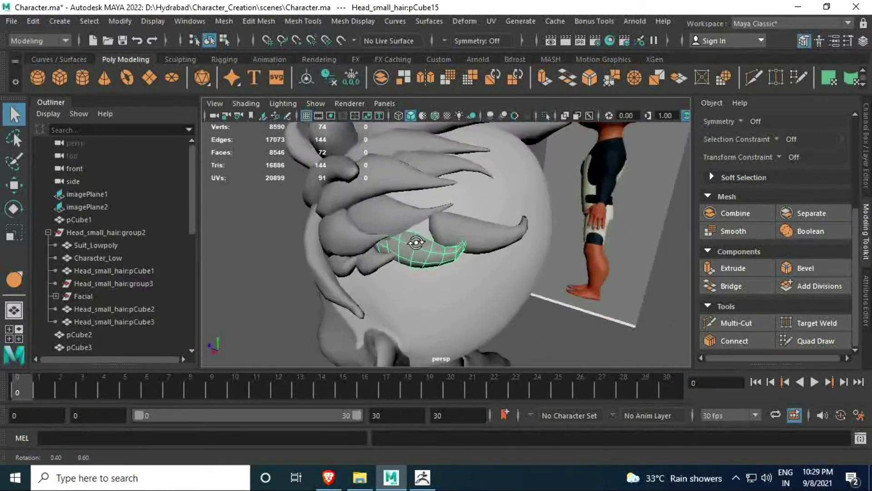
left_click(449, 234)
left_click(180, 60)
mouse_move(436, 214)
left_mouse_down("alt")
mouse_move(409, 200)
mouse_move(481, 223)
mouse_move(414, 228)
mouse_move(411, 207)
mouse_move(397, 218)
mouse_move(398, 239)
mouse_move(447, 247)
left_mouse_up("alt")
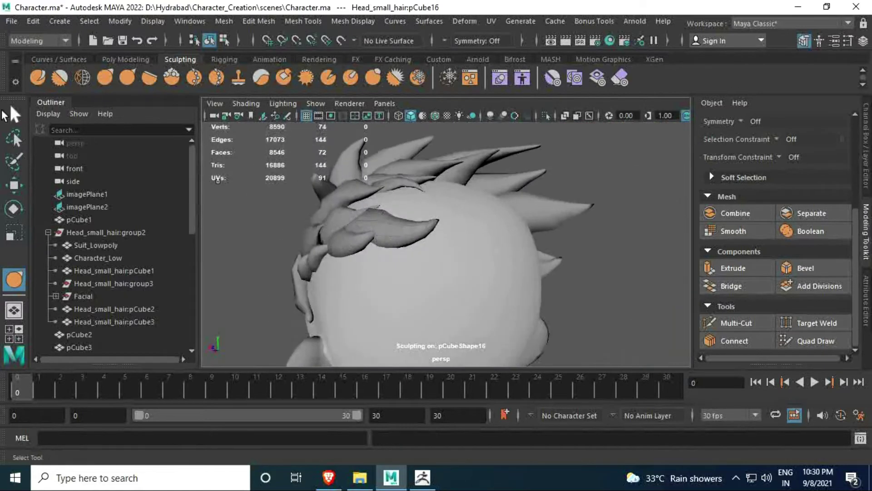
mouse_move(369, 236)
left_mouse_down("alt")
mouse_move(444, 273)
mouse_move(346, 263)
mouse_move(326, 270)
left_mouse_up("alt")
mouse_move(418, 260)
left_mouse_down("alt")
mouse_move(318, 237)
mouse_move(345, 245)
mouse_move(337, 241)
mouse_move(349, 237)
left_mouse_up("alt")
Grab-sculpt the small hair piece beside the forehead bang into shape.
left_click(309, 265)
key("w")
left_click(364, 237)
left_click(300, 248)
mouse_move(300, 248)
left_mouse_down("alt")
mouse_move(325, 211)
mouse_move(462, 347)
left_mouse_up("alt")
key("y")
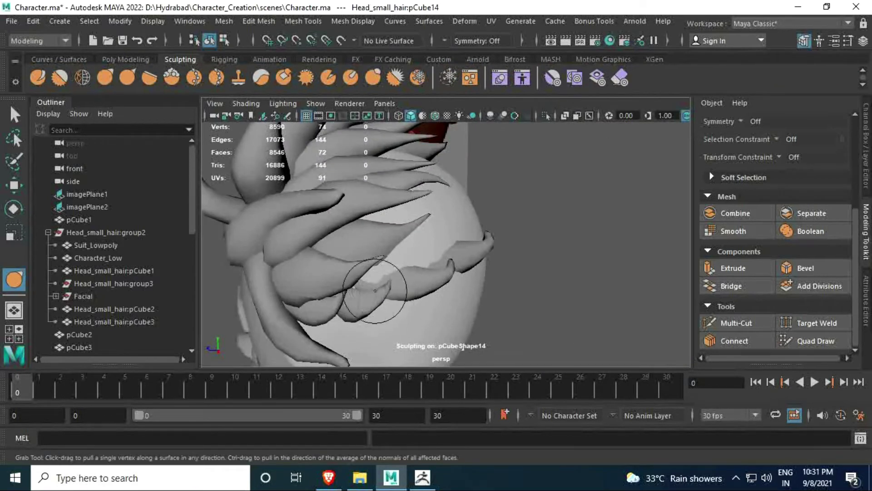
key("q")
left_click_drag(375, 291, 305, 246, "alt")
Mirror the forehead hair group4 by setting its Scale X to -1.
left_click(453, 254)
left_click(131, 60)
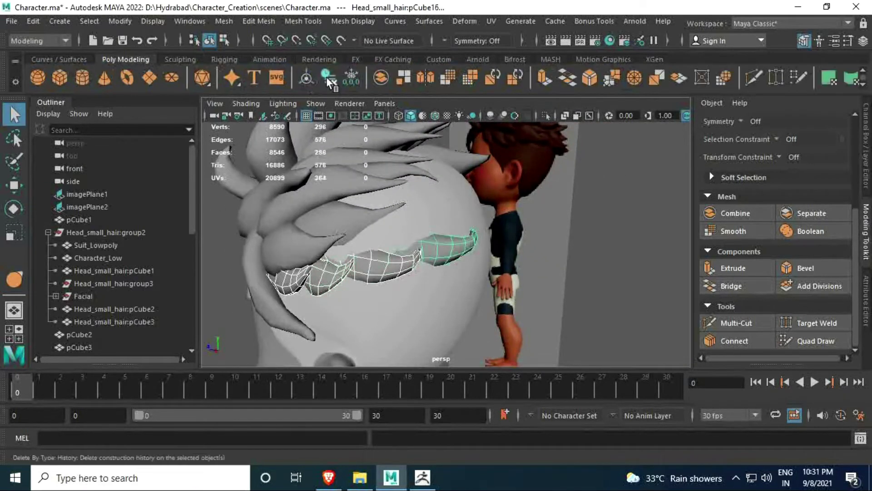
mouse_move(394, 226)
left_mouse_down("alt")
mouse_move(382, 257)
mouse_move(494, 261)
left_mouse_up("alt")
left_click(836, 199)
type("-1")
key("Return")
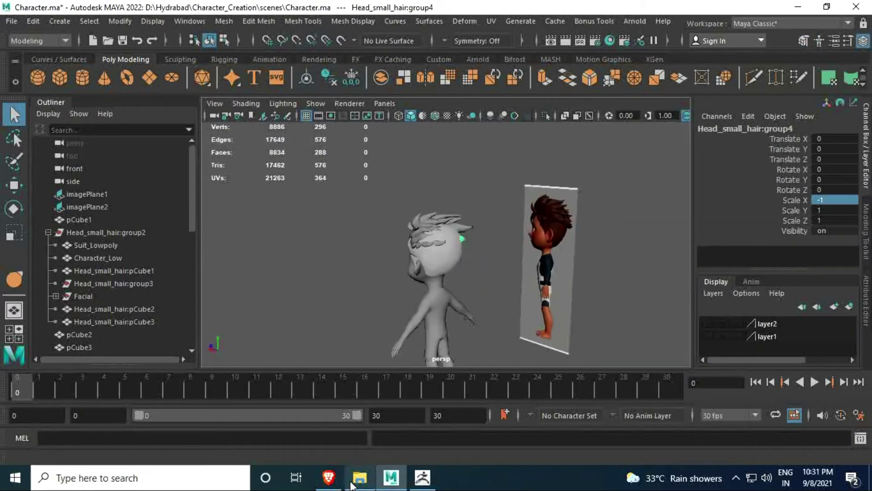
Check the 3d Artist reference PDF in the browser, then return to Maya.
left_click(329, 477)
left_click(523, 9)
scroll(427, 296, "down", 10)
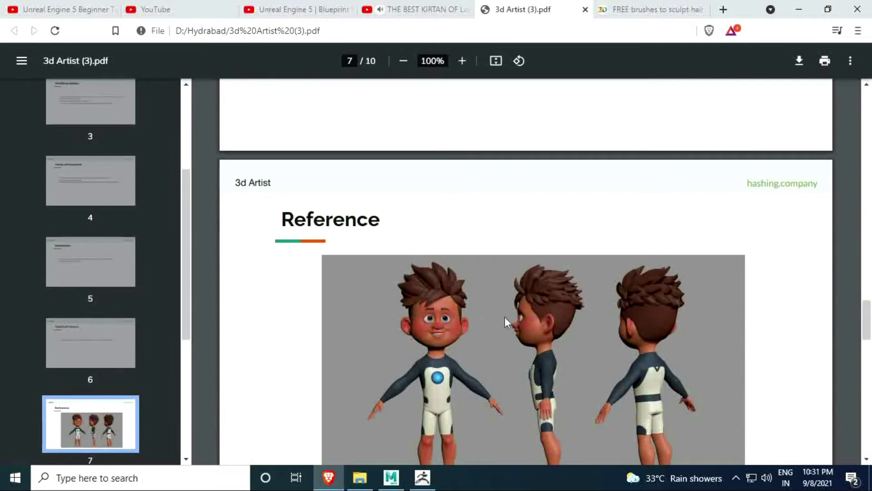
left_click(391, 477)
Duplicate a hair piece to start a new spike, pCube24.
mouse_move(381, 290)
left_mouse_down("alt")
mouse_move(387, 229)
mouse_move(428, 247)
mouse_move(424, 305)
mouse_move(386, 264)
mouse_move(386, 285)
mouse_move(290, 293)
mouse_move(391, 315)
mouse_move(253, 178)
left_mouse_up("alt")
key("ctrl+d")
key("w")
Duplicate the hair spike as pCube25 and move it onto the hair.
left_click(180, 59)
left_click(105, 78)
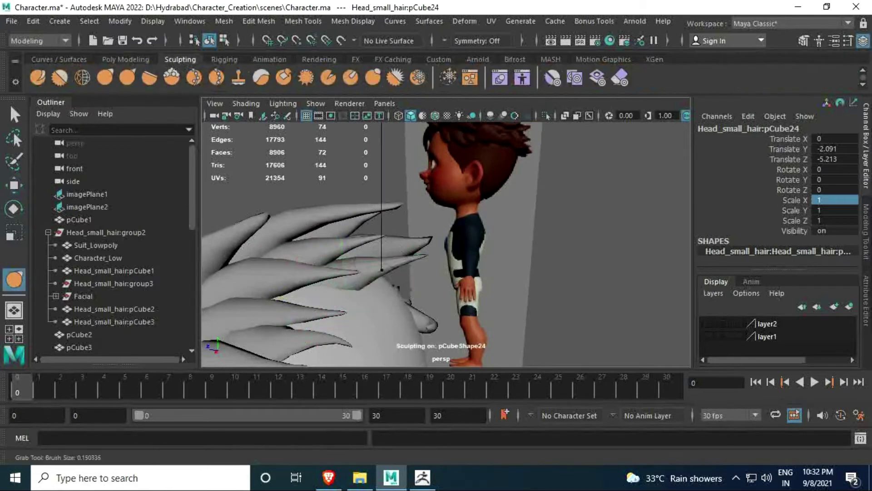
mouse_move(394, 280)
left_mouse_down("alt")
mouse_move(389, 253)
mouse_move(399, 291)
mouse_move(403, 272)
left_mouse_up("alt")
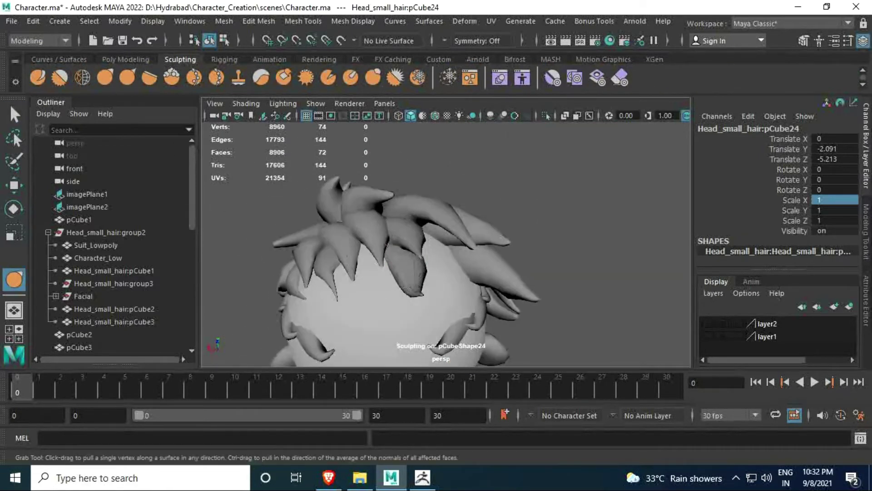
key("q")
left_click(126, 59)
key("ctrl+d")
key("w")
mouse_move(378, 187)
left_mouse_down("alt")
mouse_move(348, 302)
mouse_move(381, 263)
mouse_move(356, 332)
mouse_move(339, 317)
mouse_move(383, 315)
mouse_move(329, 326)
mouse_move(353, 334)
mouse_move(316, 338)
mouse_move(369, 268)
mouse_move(358, 330)
mouse_move(334, 361)
mouse_move(347, 273)
left_mouse_up("alt")
Angle and position pCube25 against the side of the head, saving the scene.
key("e")
key("w")
key("e")
key("w")
left_click_drag(310, 331, 261, 88, "alt")
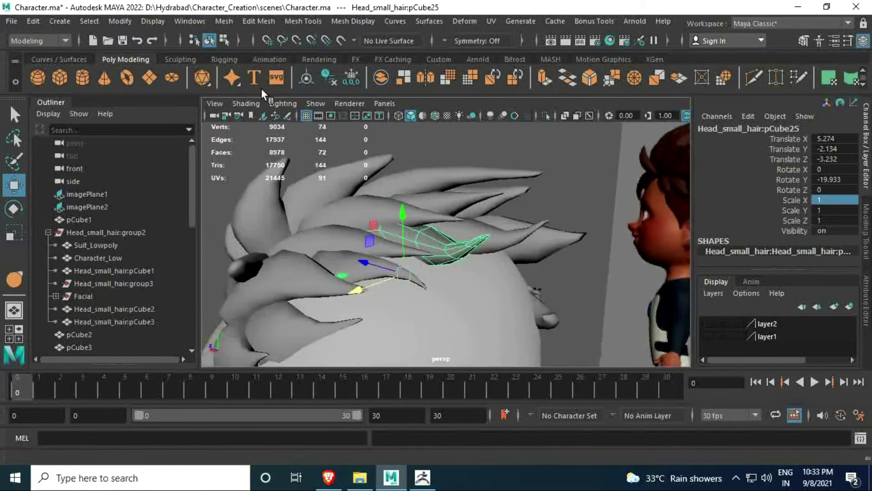
key("ctrl+s")
mouse_move(425, 256)
left_mouse_down("alt")
mouse_move(414, 271)
mouse_move(388, 211)
mouse_move(430, 304)
mouse_move(374, 329)
mouse_move(345, 319)
mouse_move(362, 298)
mouse_move(363, 277)
mouse_move(361, 355)
left_mouse_up("alt")
Duplicate the spike as pCube26 and push it forward along the head.
key("ctrl+d")
key("e")
key("w")
key("e")
mouse_move(354, 269)
left_mouse_down("alt")
mouse_move(460, 273)
mouse_move(491, 297)
mouse_move(381, 288)
mouse_move(345, 227)
left_mouse_up("alt")
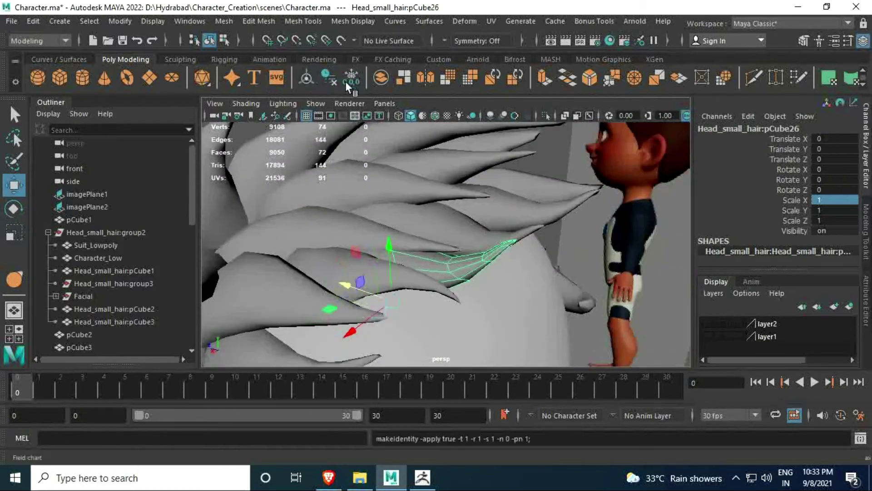
Select the pCube11 spike with the Grab brush, then switch to the browser.
left_click(319, 218)
left_click(180, 59)
left_click(105, 77)
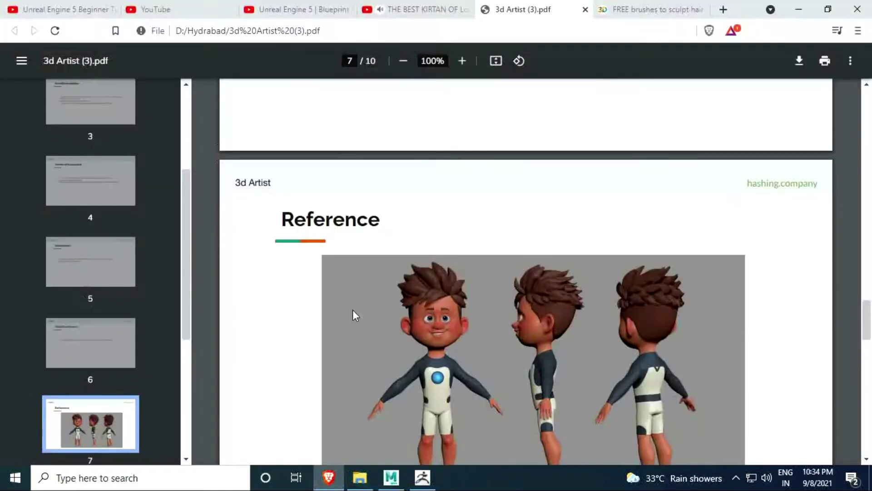
key("ctrl+shift+Tab")
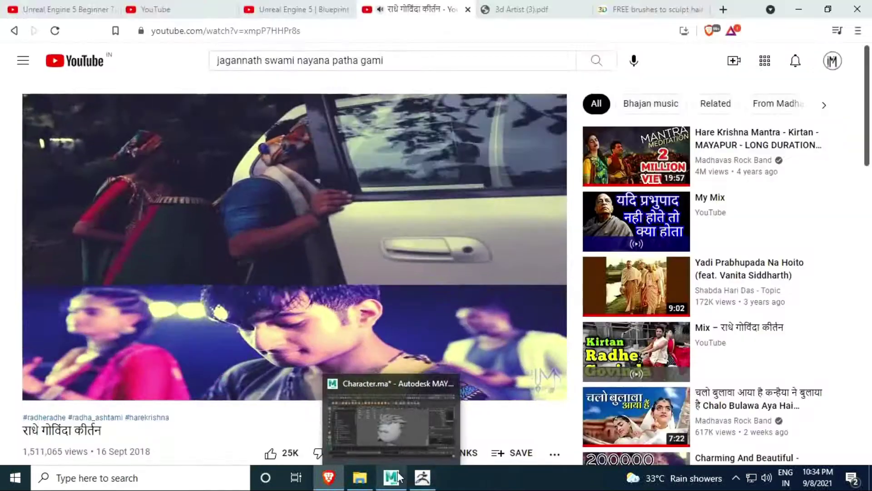
Switch from the YouTube tab back to the Maya window via the taskbar.
left_click(393, 478)
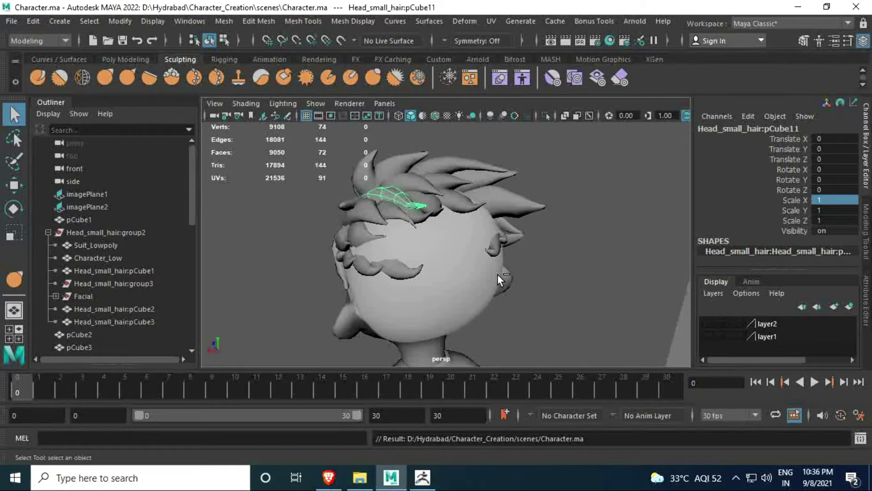
Lower and rotate hair strand pCube18 against the side of the head.
mouse_move(498, 274)
left_mouse_down("alt")
mouse_move(348, 234)
mouse_move(320, 266)
mouse_move(401, 307)
mouse_move(370, 312)
mouse_move(330, 283)
mouse_move(396, 299)
mouse_move(359, 201)
left_mouse_up("alt")
left_click(348, 233)
key("r")
key("e")
key("w")
key("e")
key("w")
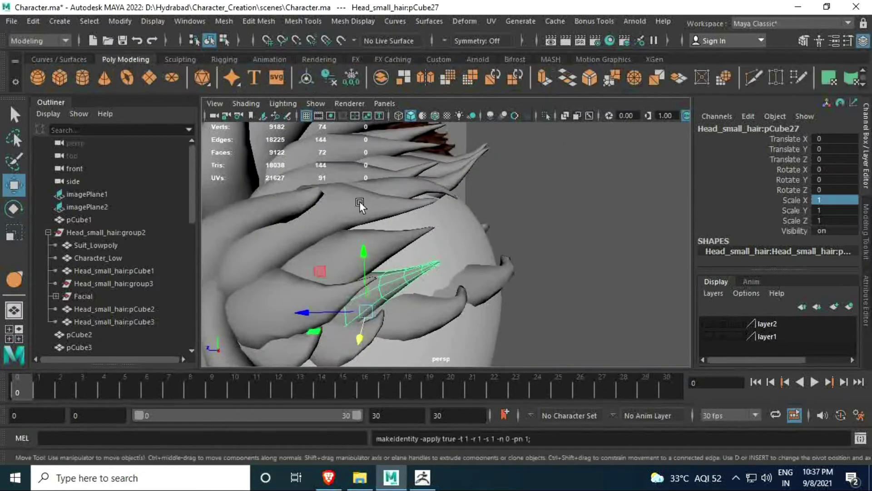
Duplicate the spike as pCube28 and move and rotate it along the side of the head.
scroll(359, 201, "down", 5)
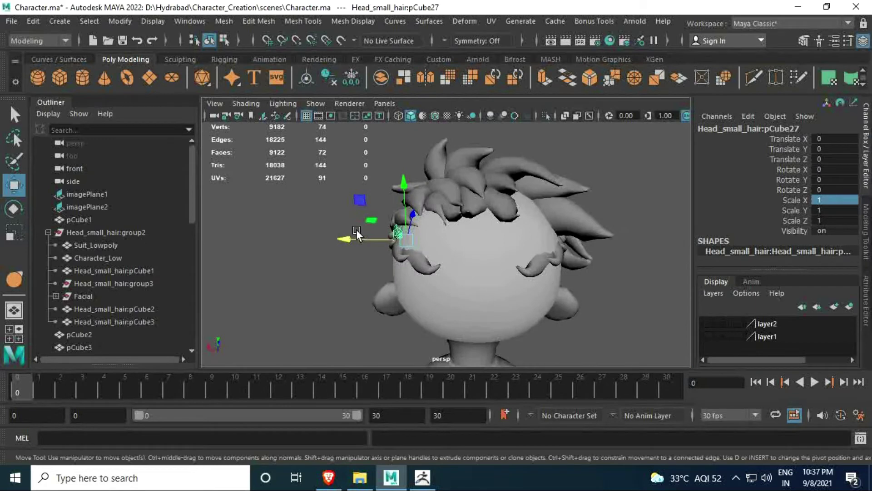
mouse_move(434, 281)
left_mouse_down("alt")
mouse_move(458, 271)
mouse_move(425, 227)
mouse_move(346, 201)
mouse_move(416, 146)
mouse_move(438, 198)
mouse_move(369, 230)
mouse_move(424, 193)
mouse_move(372, 177)
mouse_move(436, 214)
mouse_move(463, 244)
mouse_move(446, 269)
mouse_move(369, 202)
mouse_move(355, 226)
mouse_move(416, 228)
mouse_move(485, 180)
mouse_move(361, 226)
mouse_move(386, 217)
mouse_move(394, 157)
mouse_move(384, 228)
left_mouse_up("alt")
key("ctrl+d")
key("e")
key("w")
key("e")
key("w")
key("e")
key("w")
key("e")
Grab-sculpt pCube28 to bend it along the head, checking it in four views.
left_click(180, 59)
left_click(105, 77)
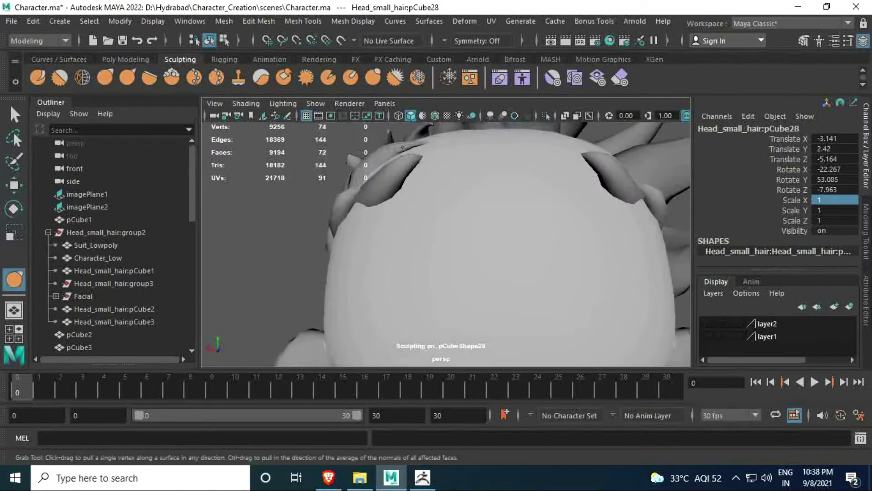
mouse_move(402, 147)
left_mouse_down("alt")
mouse_move(454, 314)
mouse_move(419, 332)
left_mouse_up("alt")
key("space")
key("space")
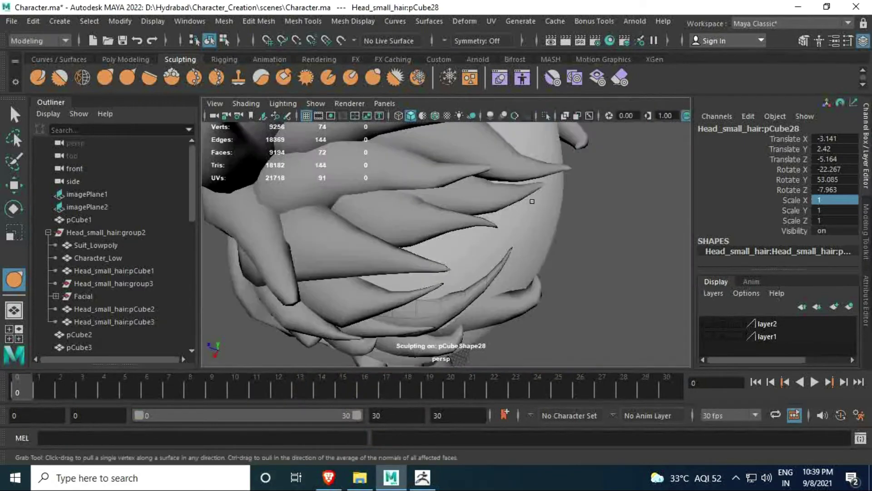
mouse_move(532, 201)
left_mouse_down("alt")
mouse_move(486, 185)
mouse_move(487, 201)
mouse_move(415, 178)
mouse_move(451, 251)
mouse_move(458, 339)
left_mouse_up("alt")
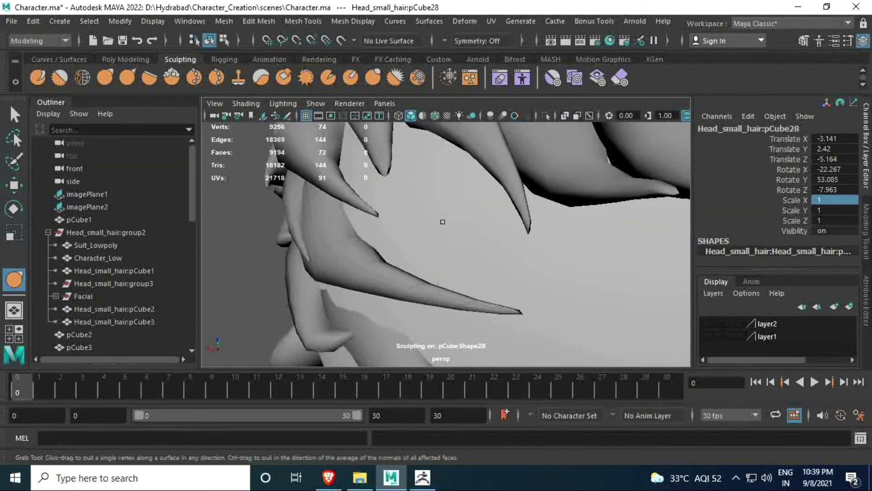
mouse_move(442, 222)
left_mouse_down("alt")
mouse_move(361, 205)
mouse_move(399, 273)
mouse_move(384, 253)
mouse_move(410, 258)
mouse_move(433, 225)
mouse_move(396, 194)
mouse_move(432, 208)
mouse_move(498, 181)
mouse_move(439, 213)
mouse_move(445, 273)
mouse_move(348, 243)
mouse_move(436, 209)
mouse_move(364, 249)
mouse_move(345, 236)
left_mouse_up("alt")
Move and rotate the new spike copy, pCube29, into place on the head.
key("q")
key("w")
key("e")
key("w")
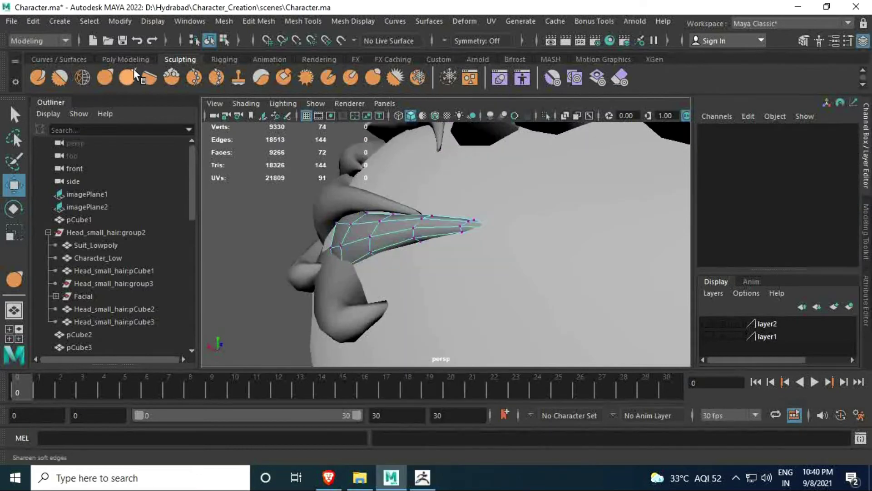
Grab-sculpt hair spike pCube29 into shape.
left_click(104, 77)
right_click_drag(383, 227, 410, 172)
left_click(343, 242)
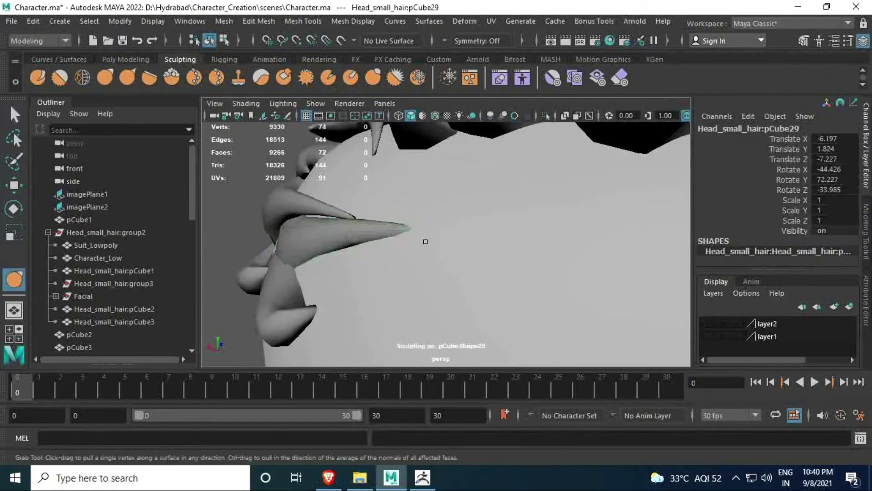
left_click_drag(426, 241, 452, 188, "alt")
mouse_move(396, 203)
left_mouse_down("alt")
mouse_move(399, 234)
mouse_move(362, 266)
mouse_move(493, 326)
mouse_move(527, 226)
mouse_move(415, 194)
mouse_move(305, 268)
mouse_move(357, 288)
mouse_move(409, 282)
mouse_move(397, 236)
mouse_move(462, 233)
mouse_move(465, 245)
mouse_move(405, 214)
mouse_move(432, 288)
mouse_move(335, 254)
left_mouse_up("alt")
key("q")
Duplicate the spike as pCube30, then turn it and lower it against the head.
left_click(125, 59)
mouse_move(405, 227)
left_mouse_down("alt")
mouse_move(419, 217)
mouse_move(379, 203)
mouse_move(422, 263)
mouse_move(413, 230)
mouse_move(448, 292)
left_mouse_up("alt")
key("shift+d")
key("w")
mouse_move(406, 258)
left_mouse_down("alt")
mouse_move(389, 293)
mouse_move(383, 286)
mouse_move(460, 309)
left_mouse_up("alt")
key("e")
key("w")
mouse_move(348, 254)
left_mouse_down("alt")
mouse_move(385, 241)
mouse_move(363, 261)
mouse_move(393, 260)
mouse_move(359, 257)
mouse_move(404, 275)
mouse_move(405, 291)
left_mouse_up("alt")
key("e")
key("w")
left_click_drag(405, 290, 375, 212, "alt")
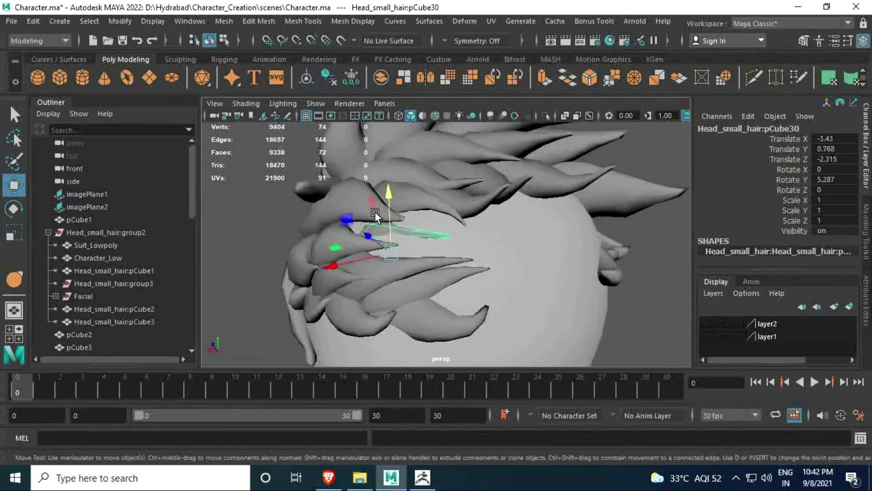
mouse_move(337, 254)
left_mouse_down("alt")
mouse_move(400, 278)
mouse_move(455, 271)
mouse_move(352, 312)
left_mouse_up("alt")
Move spike pCube31 further along the side and rotate it to follow the head.
left_click(454, 272)
left_click_drag(405, 240, 385, 312)
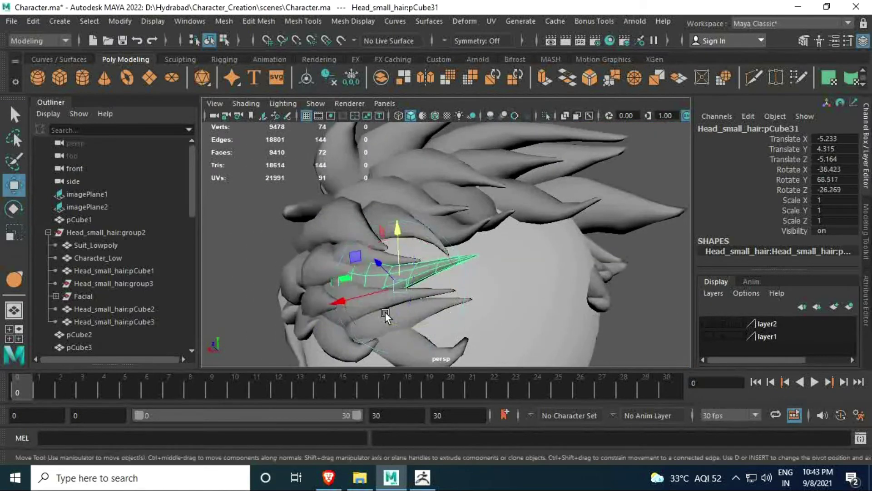
key("e")
left_click_drag(364, 285, 412, 293)
left_click_drag(402, 255, 429, 263, "alt")
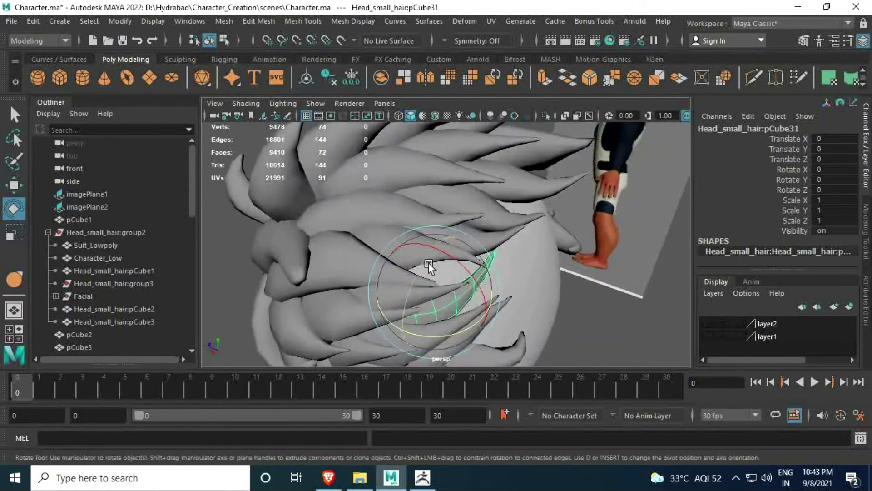
key("y")
scroll(398, 161, "up", 3)
left_click_drag(465, 211, 385, 228, "alt")
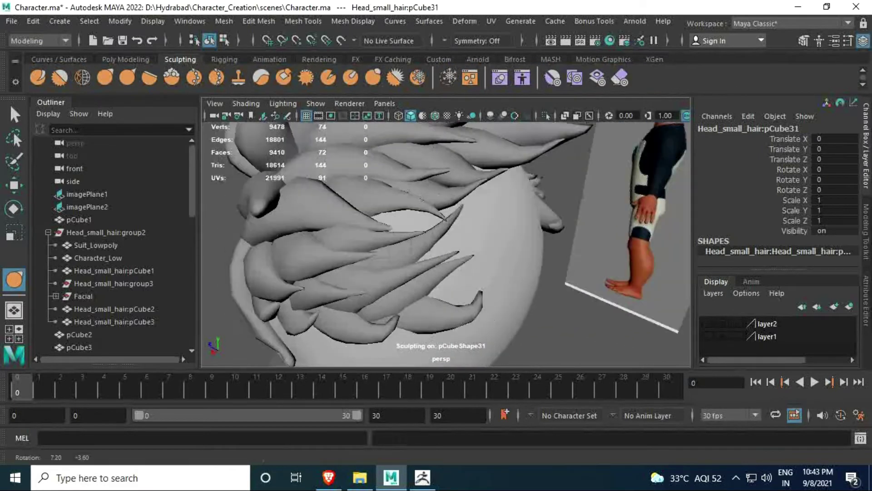
key("q")
Duplicate a spike as pCube32, then move and rotate it to match the other spikes.
left_click(386, 228)
key("ctrl+d")
key("w")
left_click_drag(255, 257, 318, 255)
mouse_move(318, 254)
left_mouse_down("alt")
mouse_move(332, 269)
mouse_move(395, 271)
mouse_move(406, 187)
mouse_move(332, 266)
mouse_move(432, 273)
left_mouse_up("alt")
key("e")
key("w")
key("e")
left_click_drag(431, 273, 200, 129, "alt")
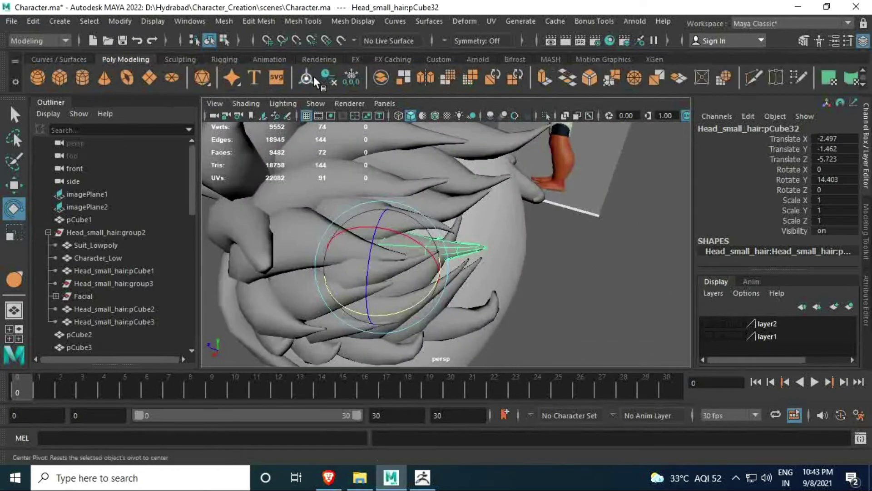
Grab-sculpt pCube32 onto the back of the head.
left_click(106, 76)
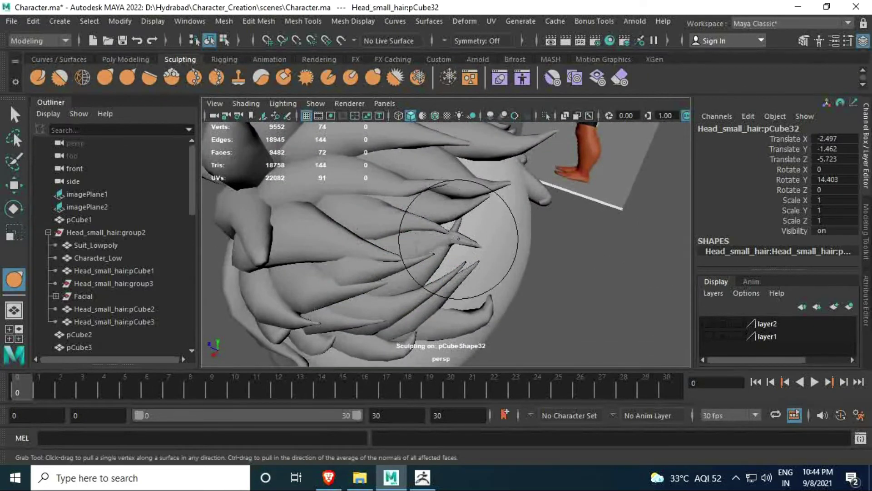
mouse_move(473, 225)
left_mouse_down("alt")
mouse_move(394, 204)
mouse_move(400, 186)
mouse_move(409, 191)
mouse_move(409, 250)
mouse_move(361, 250)
mouse_move(375, 295)
mouse_move(418, 295)
left_mouse_up("alt")
left_click(125, 59)
key("q")
scroll(409, 250, "down", 5)
scroll(360, 250, "up", 4)
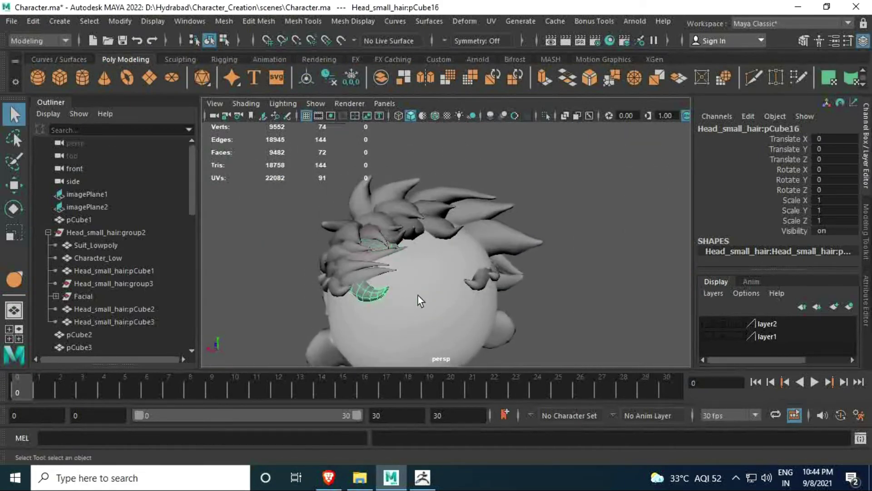
Duplicate pCube32 as pCube33, then rotate and move it into position on the head.
key("ctrl+d")
key("e")
mouse_move(359, 291)
left_mouse_down()
mouse_move(309, 260)
mouse_move(321, 241)
left_mouse_up()
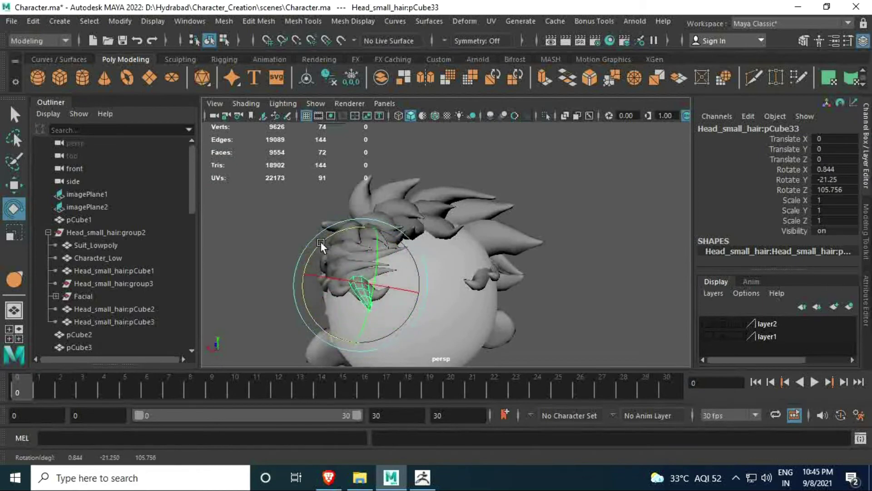
key("w")
mouse_move(322, 290)
left_mouse_down()
mouse_move(376, 295)
mouse_move(408, 242)
mouse_move(373, 234)
mouse_move(345, 272)
mouse_move(418, 328)
mouse_move(371, 253)
mouse_move(370, 221)
mouse_move(410, 304)
mouse_move(377, 291)
mouse_move(370, 273)
left_mouse_up()
key("e")
key("w")
key("e")
key("w")
mouse_move(370, 273)
left_mouse_down("alt")
mouse_move(382, 255)
mouse_move(400, 263)
left_mouse_up("alt")
mouse_move(400, 264)
left_mouse_down("alt")
mouse_move(413, 266)
mouse_move(394, 277)
mouse_move(422, 256)
mouse_move(370, 273)
mouse_move(354, 253)
left_mouse_up("alt")
Grab-sculpt the hair strand and move it across the forehead.
left_click(180, 59)
left_click(105, 77)
scroll(386, 256, "up", 3)
scroll(354, 254, "up", 5)
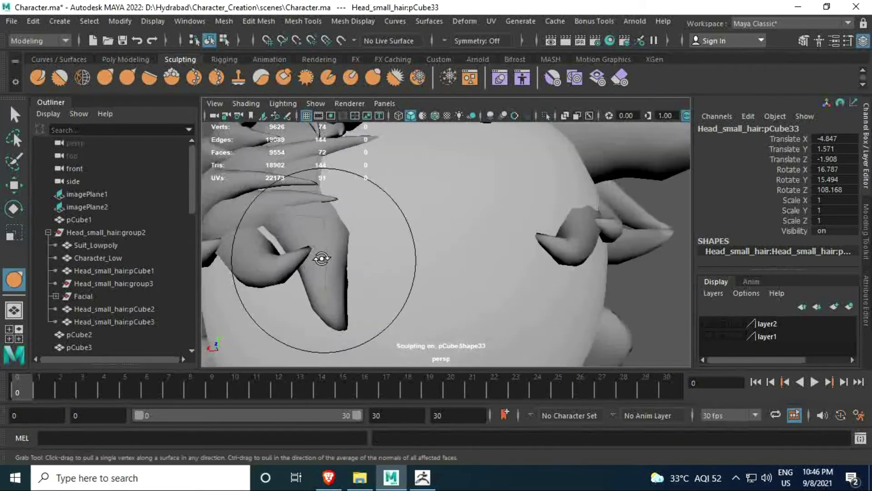
scroll(321, 253, "up", 2)
scroll(338, 150, "up", 3)
scroll(337, 150, "down", 3)
scroll(338, 150, "down", 5)
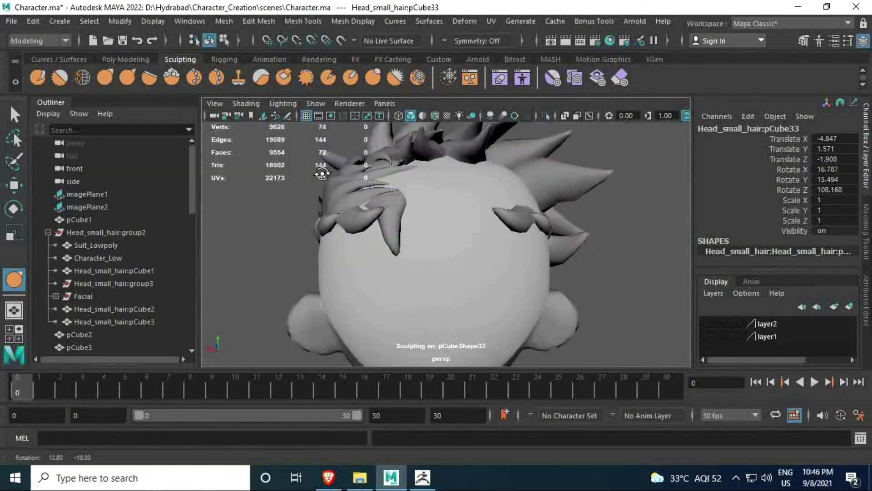
key("w")
mouse_move(375, 214)
left_mouse_down()
mouse_move(383, 149)
mouse_move(385, 179)
left_mouse_up()
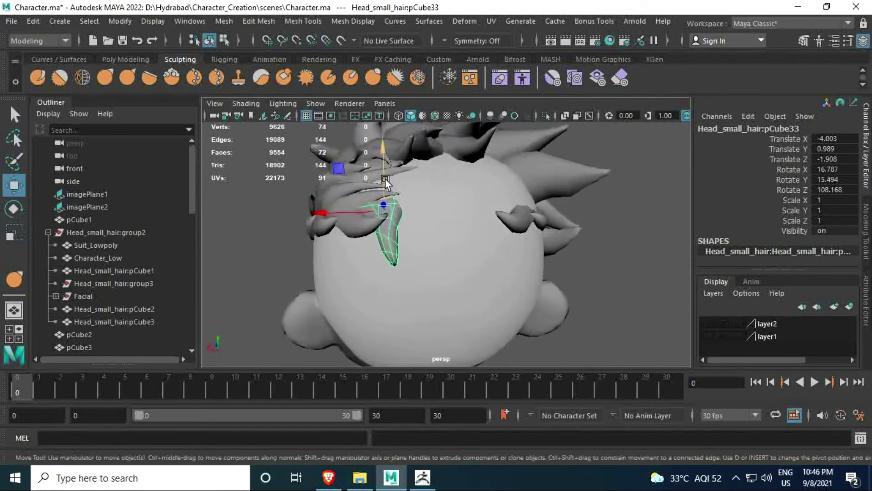
Duplicate the strand twice, spacing the copies along the forehead.
left_click(126, 59)
key("ctrl+d")
key("ctrl+d")
left_click_drag(364, 209, 354, 209)
mouse_move(354, 209)
left_mouse_down("alt")
mouse_move(388, 211)
mouse_move(361, 195)
mouse_move(416, 204)
mouse_move(424, 228)
left_mouse_up("alt")
key("ctrl+d")
key("ctrl+d")
key("ctrl+d")
Tilt two bang strands to follow the head and center the strand's pivot.
key("e")
left_click(482, 218)
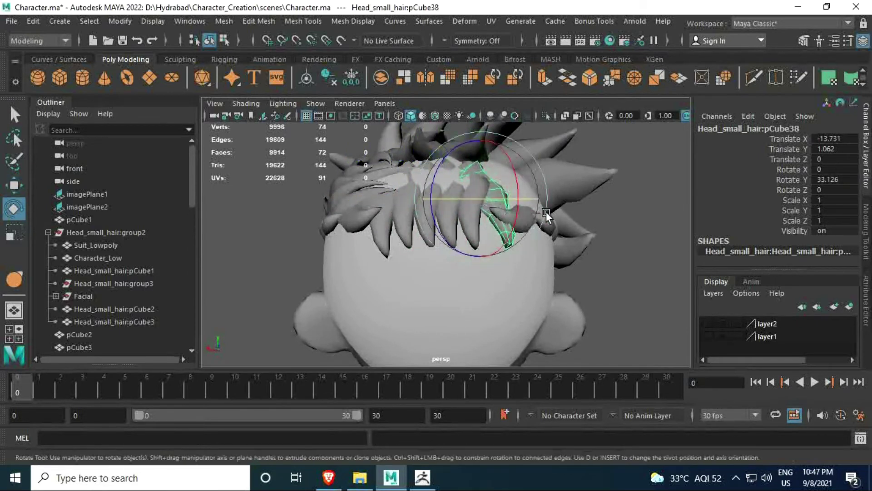
left_click_drag(497, 214, 520, 209)
left_click(425, 198)
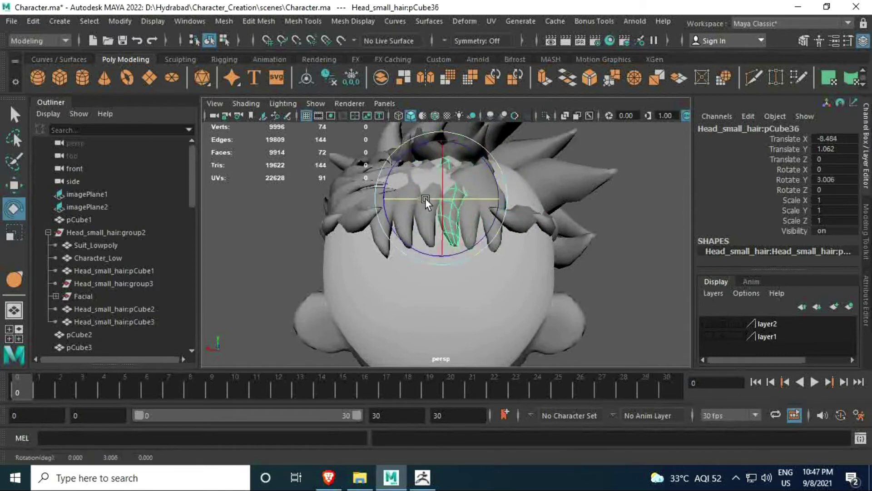
mouse_move(426, 198)
left_mouse_down()
mouse_move(391, 199)
mouse_move(449, 207)
mouse_move(468, 184)
mouse_move(483, 239)
mouse_move(427, 182)
mouse_move(470, 278)
mouse_move(449, 146)
mouse_move(509, 161)
mouse_move(355, 273)
mouse_move(405, 217)
mouse_move(389, 228)
mouse_move(426, 244)
mouse_move(369, 231)
mouse_move(467, 251)
mouse_move(415, 268)
left_mouse_up()
key("w")
left_click(306, 80)
Duplicate a strand, freeze its transforms and reshape it with the Grab brush.
left_click(391, 257)
key("ctrl+d")
key("r")
key("e")
key("w")
scroll(370, 230, "up", 5)
left_click(351, 77)
left_click(181, 59)
left_click(127, 78)
key("q")
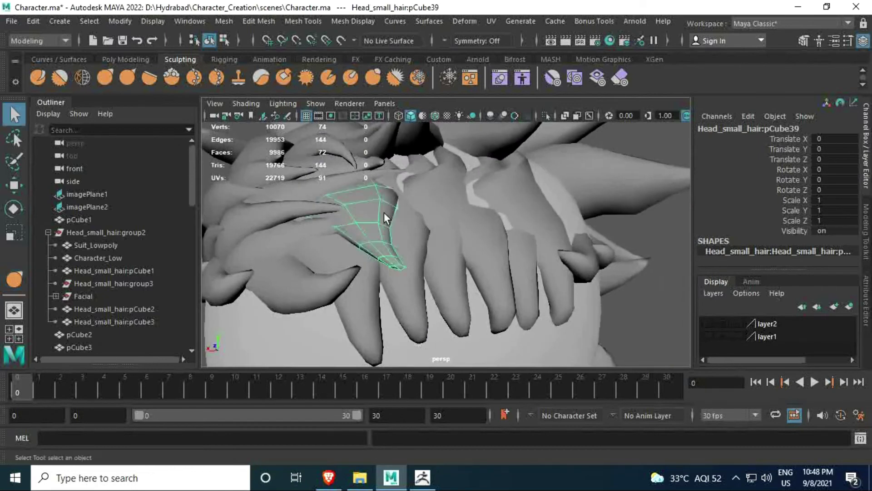
Duplicate the sculpted strand along the forehead and tilt the new spike forward.
key("ctrl+d")
key("w")
mouse_move(347, 217)
left_mouse_down()
mouse_move(440, 138)
mouse_move(394, 159)
mouse_move(420, 187)
mouse_move(443, 162)
mouse_move(438, 187)
mouse_move(449, 193)
left_mouse_up()
key("ctrl+d")
key("ctrl+d")
key("e")
mouse_move(450, 193)
left_mouse_down("alt")
mouse_move(476, 189)
mouse_move(408, 260)
mouse_move(479, 268)
mouse_move(425, 286)
left_mouse_up("alt")
key("q")
Combine the bang strands into one mesh and grab-sculpt the combined bangs.
left_click(224, 21)
left_click(245, 68)
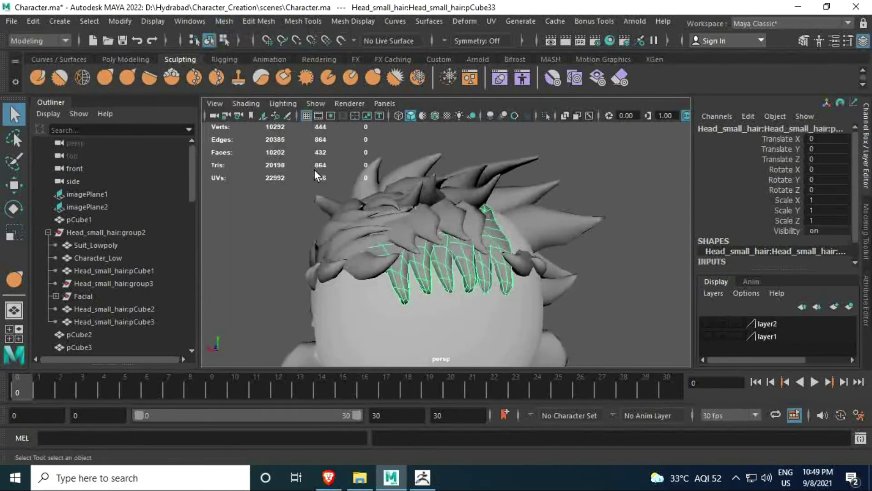
left_click(105, 78)
mouse_move(253, 244)
left_mouse_down("alt")
mouse_move(495, 279)
mouse_move(427, 283)
left_mouse_up("alt")
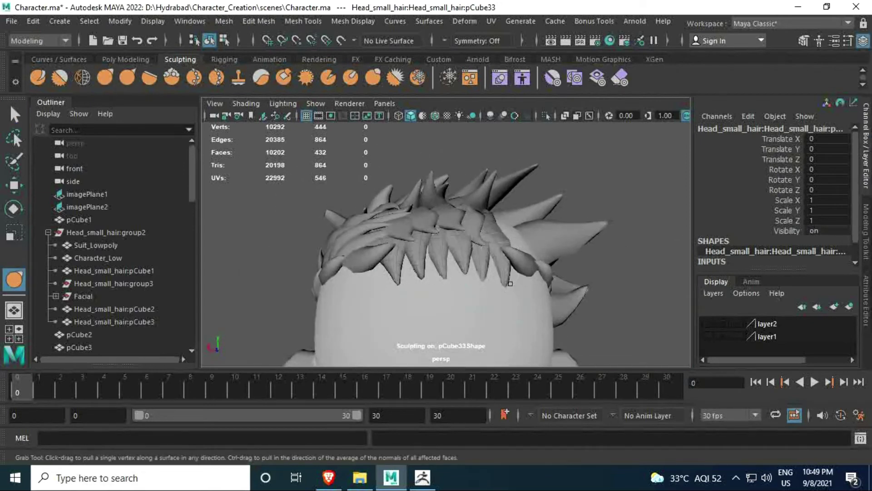
mouse_move(510, 283)
left_mouse_down("alt")
mouse_move(434, 278)
mouse_move(486, 286)
mouse_move(473, 227)
mouse_move(438, 195)
mouse_move(420, 236)
mouse_move(445, 256)
mouse_move(469, 246)
left_mouse_up("alt")
Group a front hair piece and mirror it with Scale X set to -1.
key("q")
left_click(473, 225)
key("ctrl+g")
left_click(834, 200)
type("-1")
key("Return")
key("w")
left_click(125, 59)
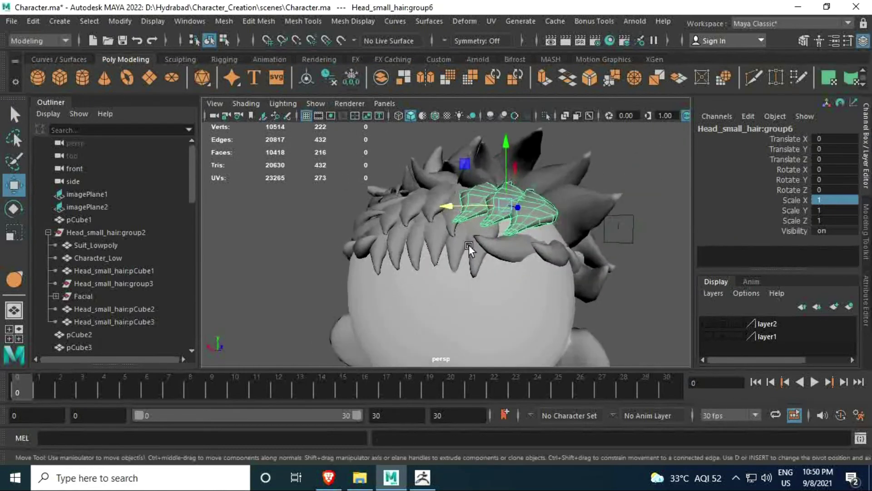
Separate another hair mesh, group its spikes, flip Scale X to -1 and move them across.
left_click(429, 245)
left_click(224, 21)
left_click(241, 77)
key("ctrl+g")
left_click(834, 200)
type("-1")
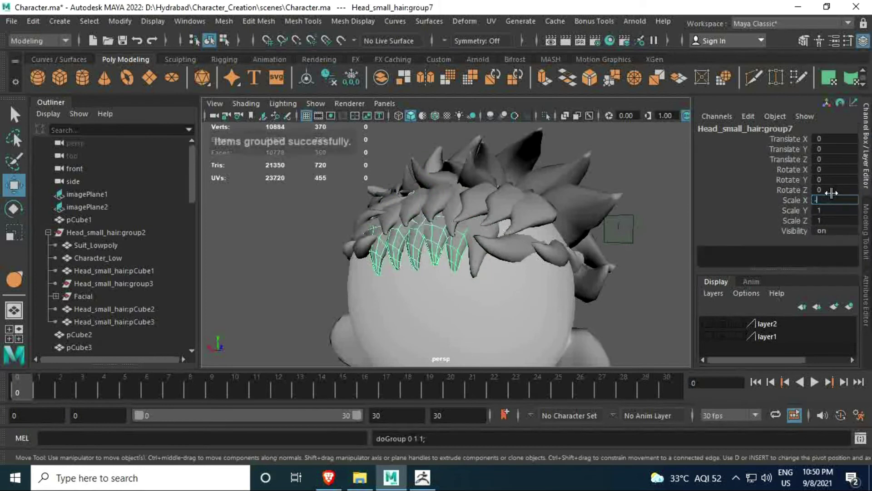
key("Return")
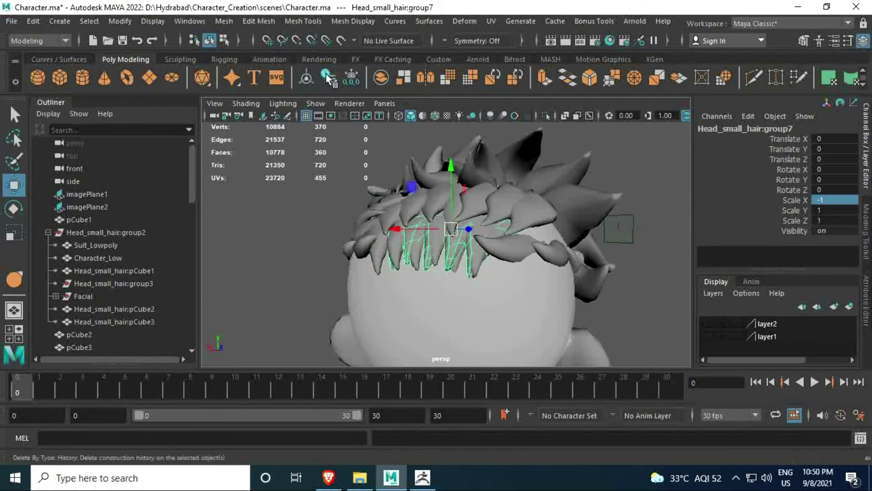
mouse_move(451, 229)
left_mouse_down()
mouse_move(522, 180)
mouse_move(481, 236)
mouse_move(489, 297)
mouse_move(533, 242)
mouse_move(527, 217)
mouse_move(520, 235)
mouse_move(438, 224)
left_mouse_up()
Rotate one mirrored spike so it fits the head.
key("e")
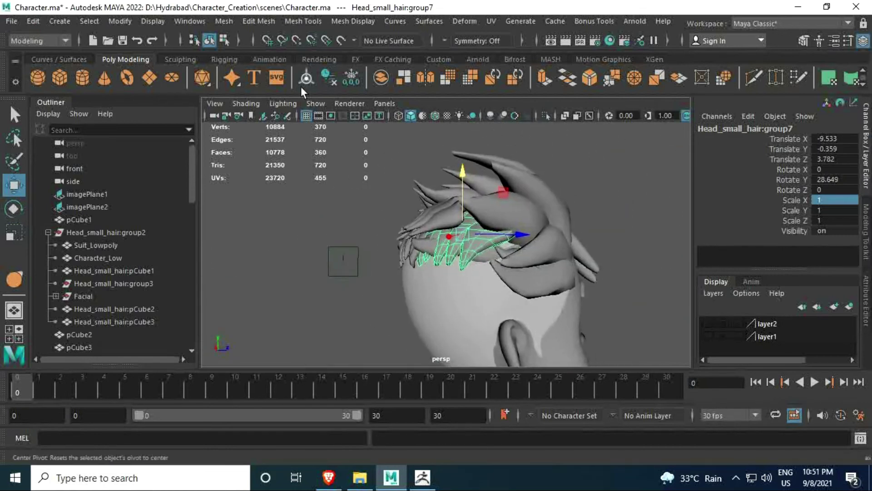
left_click(472, 251)
key("e")
mouse_move(472, 251)
left_mouse_down()
mouse_move(526, 245)
mouse_move(544, 256)
mouse_move(559, 245)
mouse_move(535, 260)
mouse_move(523, 234)
mouse_move(459, 253)
mouse_move(550, 244)
mouse_move(448, 241)
mouse_move(345, 176)
mouse_move(405, 190)
mouse_move(408, 217)
mouse_move(420, 170)
mouse_move(326, 76)
left_mouse_up()
Duplicate a forehead spike and slide the copy into a fringe gap.
key("w")
key("e")
key("w")
left_click(481, 222)
left_click(490, 242)
key("ctrl+d")
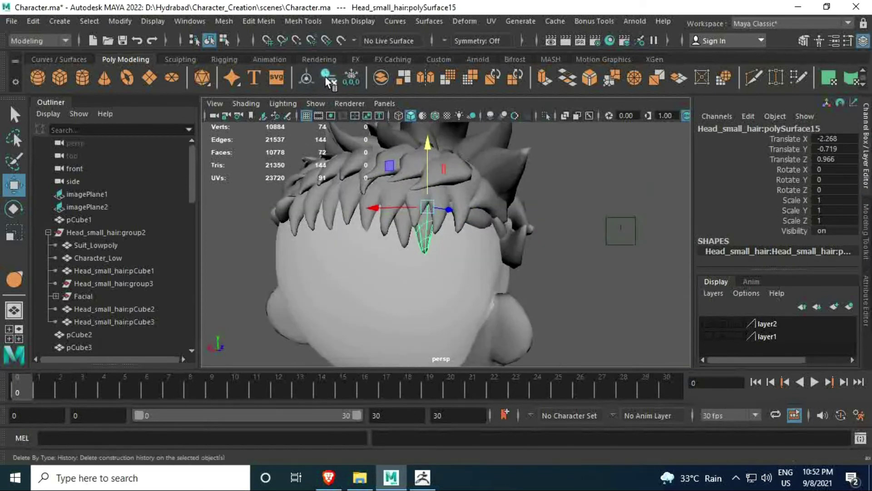
key("ctrl+d")
mouse_move(420, 247)
left_mouse_down("alt")
mouse_move(409, 228)
mouse_move(426, 239)
left_mouse_up("alt")
middle_click_drag(426, 239, 411, 234)
mouse_move(412, 234)
left_mouse_down("alt")
mouse_move(400, 229)
mouse_move(340, 75)
mouse_move(386, 239)
left_mouse_up("alt")
Duplicate another spike and move it across the forehead, pushing it back toward the head.
key("e")
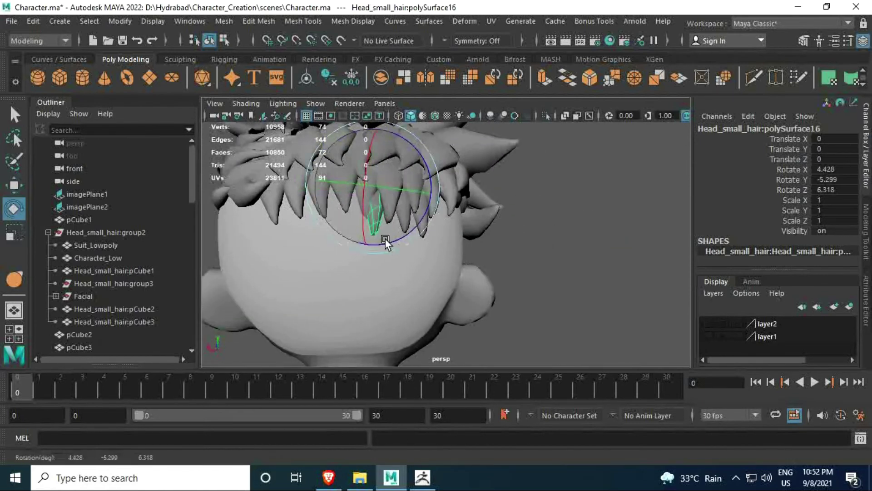
key("w")
key("ctrl+d")
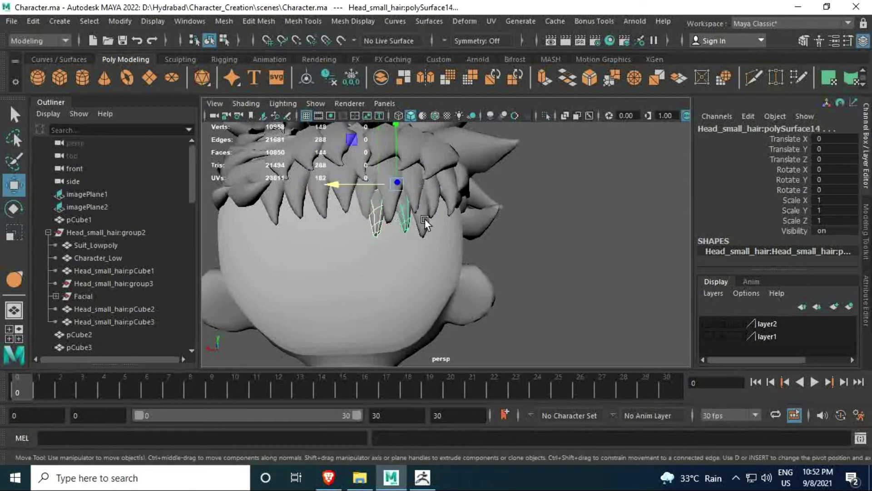
mouse_move(425, 219)
middle_mouse_down()
mouse_move(278, 197)
mouse_move(359, 208)
middle_mouse_up()
key("4")
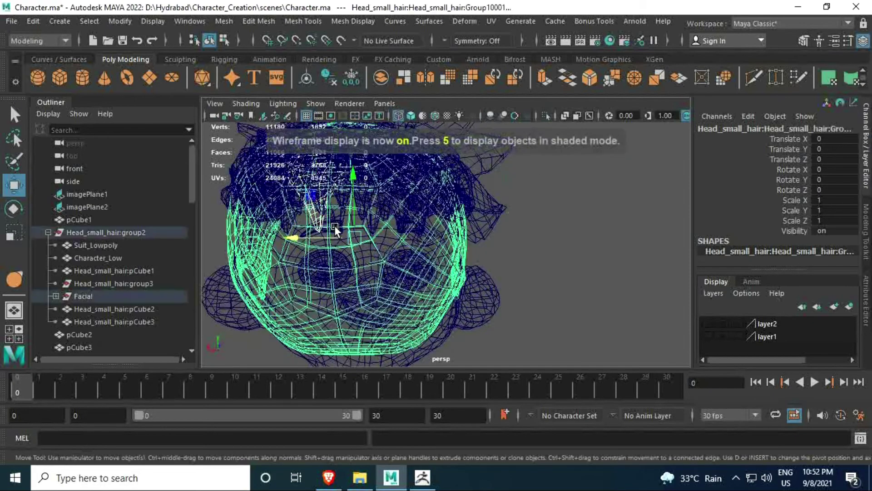
key("5")
left_click_drag(412, 217, 339, 212, "alt")
middle_click_drag(338, 211, 377, 173)
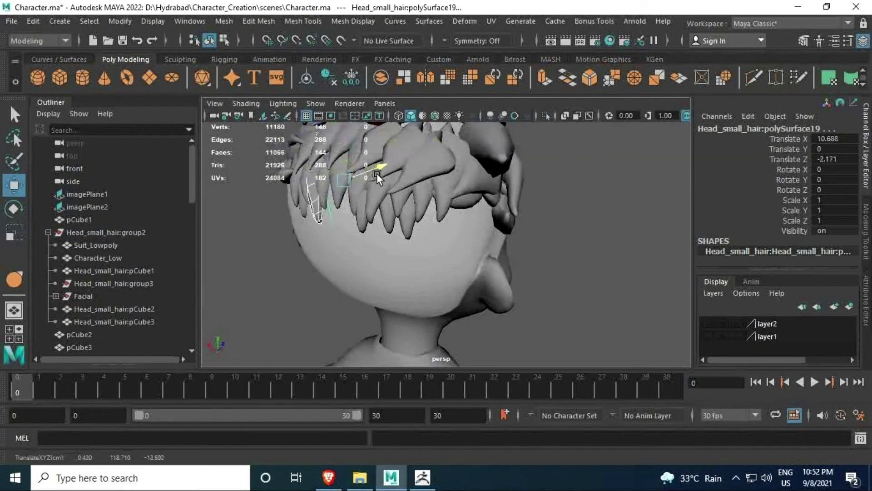
mouse_move(374, 175)
left_mouse_down("alt")
mouse_move(419, 200)
mouse_move(398, 203)
left_mouse_up("alt")
Position that spike in the fringe and tilt it to match the neighbouring spikes.
middle_click_drag(399, 203, 329, 223)
key("4")
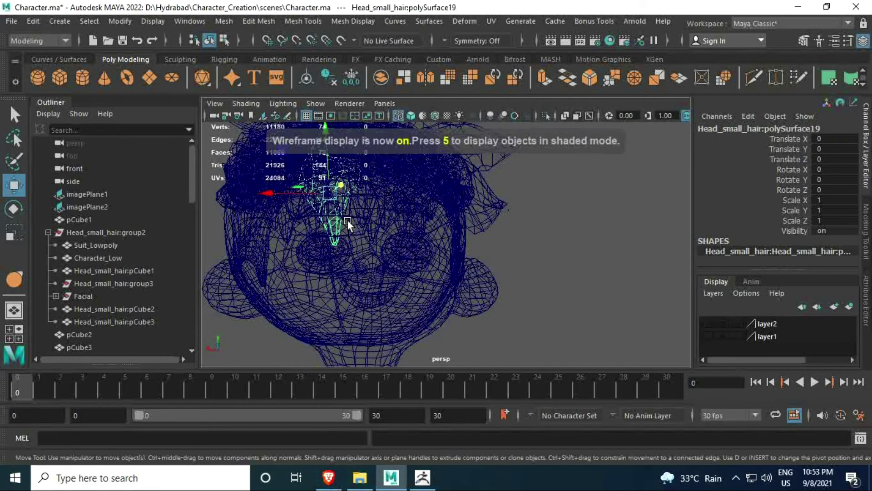
key("5")
mouse_move(347, 220)
left_mouse_down("alt")
mouse_move(372, 177)
mouse_move(310, 209)
left_mouse_up("alt")
middle_click_drag(310, 209, 303, 194)
key("e")
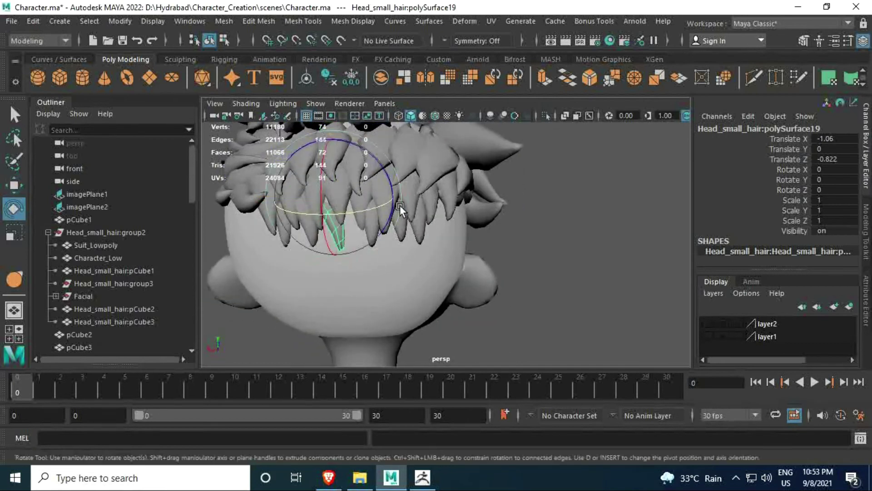
mouse_move(400, 205)
left_mouse_down()
mouse_move(318, 202)
mouse_move(358, 205)
left_mouse_up()
key("ctrl+z")
key("ctrl+z")
key("ctrl+z")
Add one more duplicated spike to the fringe, adjusting its depth and tilting it into line.
key("ctrl+d")
key("w")
mouse_move(299, 184)
left_mouse_down()
mouse_move(326, 187)
mouse_move(347, 174)
mouse_move(320, 190)
left_mouse_up()
key("e")
key("w")
mouse_move(419, 212)
left_mouse_down("alt")
mouse_move(364, 197)
mouse_move(388, 214)
mouse_move(382, 248)
mouse_move(315, 189)
left_mouse_up("alt")
key("e")
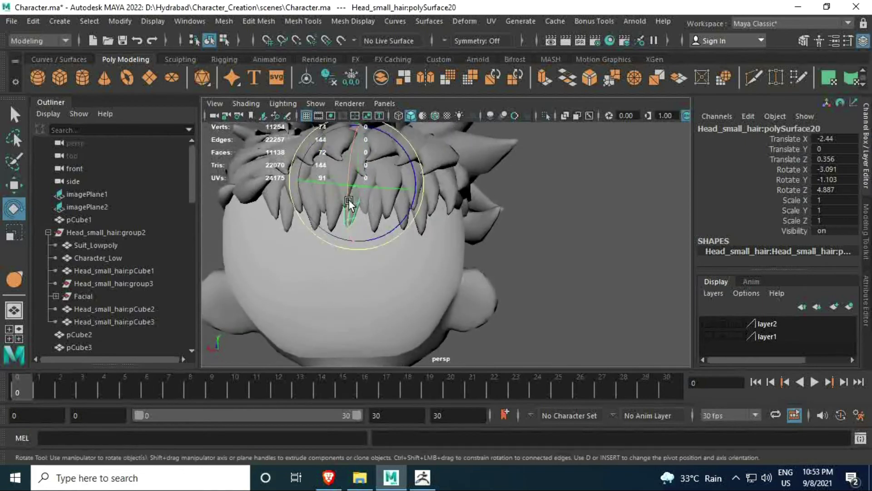
mouse_move(363, 205)
left_mouse_down()
mouse_move(399, 212)
mouse_move(359, 195)
mouse_move(400, 211)
mouse_move(350, 176)
mouse_move(512, 204)
mouse_move(402, 225)
mouse_move(468, 264)
left_mouse_up()
Save the scene and box-select all the hair pieces.
key("ctrl+s")
scroll(350, 176, "down", 5)
left_click(468, 264)
scroll(468, 263, "up", 5)
mouse_move(335, 187)
left_mouse_down()
mouse_move(482, 268)
mouse_move(410, 152)
mouse_move(593, 180)
mouse_move(413, 150)
left_mouse_up()
Combine the hair pieces into one mesh and rename it Stylized_Hair.
left_click(224, 21)
left_click(241, 56)
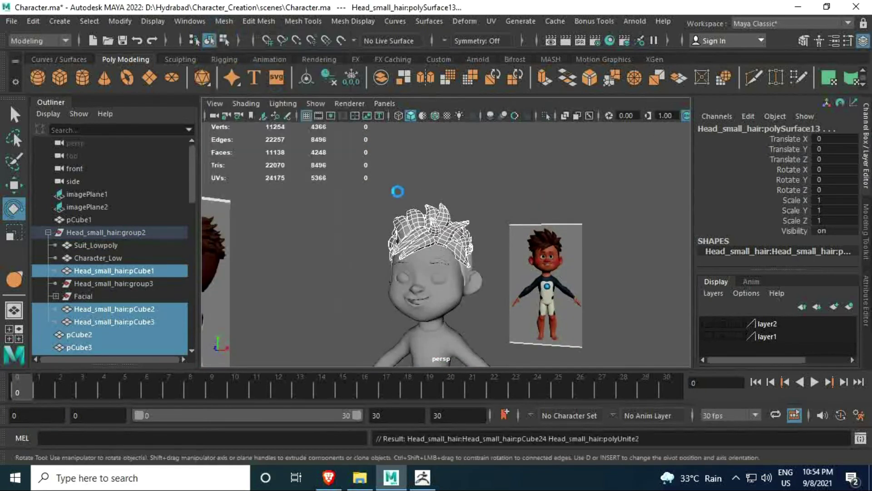
left_click_drag(372, 255, 421, 313, "alt")
double_click(115, 296)
type("Stylized_")
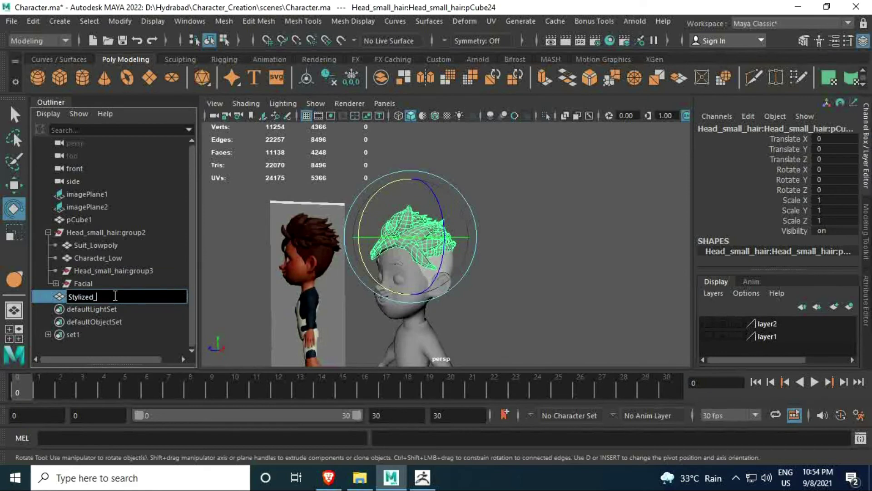
type("Hair")
key("Return")
Duplicate the hair as a test copy, move it off the head, and reduce it.
left_click_drag(460, 212, 503, 195, "alt")
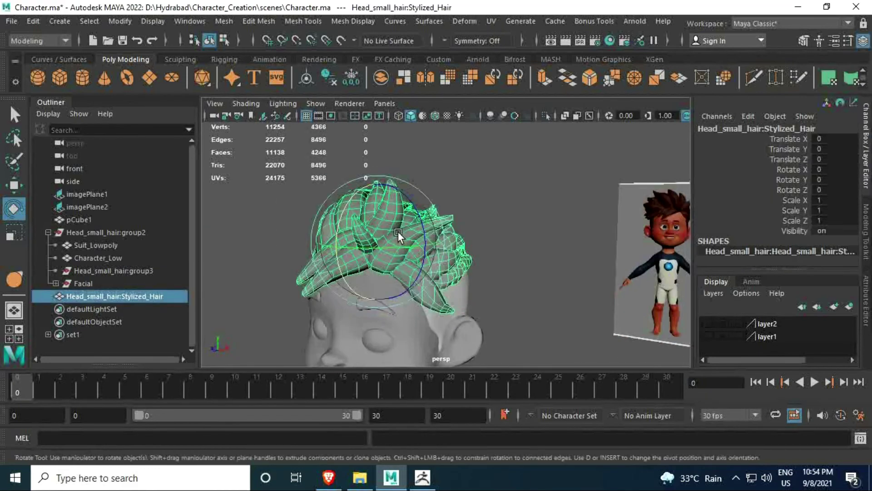
key("ctrl+d")
key("w")
mouse_move(454, 245)
left_mouse_down()
mouse_move(501, 248)
mouse_move(489, 286)
mouse_move(383, 305)
left_mouse_up()
left_click(383, 305)
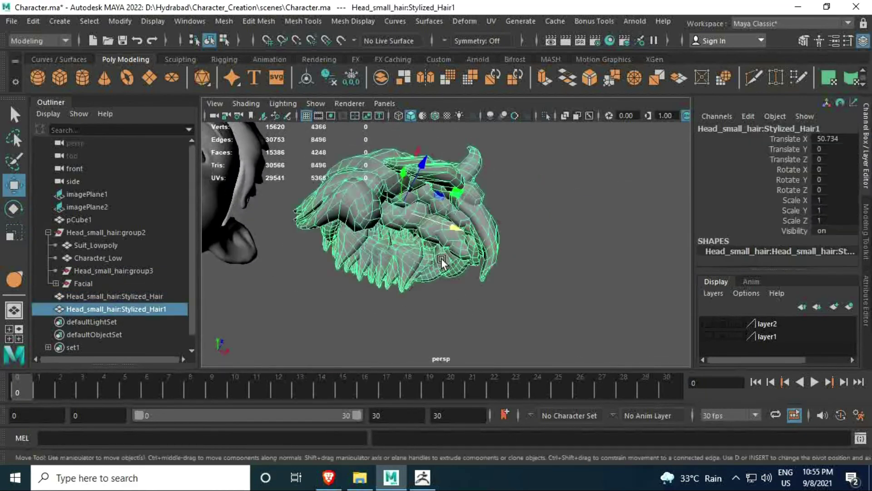
left_click(224, 21)
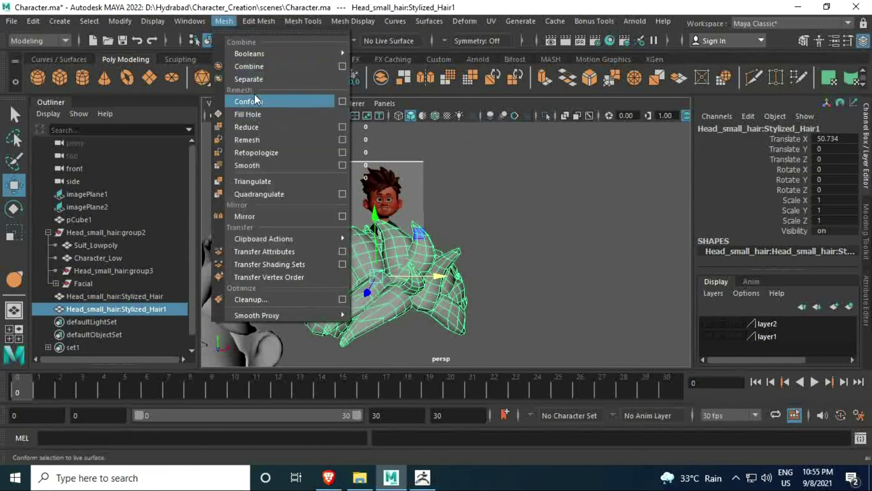
left_click(255, 127)
Triangulate the test copy and return to whole-object selection.
left_click_drag(345, 273, 318, 227, "alt")
left_click(224, 21)
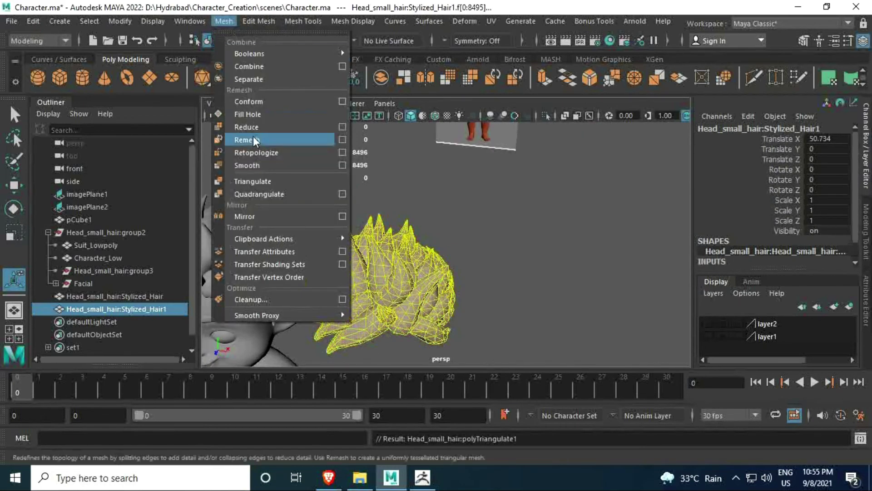
left_click(252, 183)
left_click_drag(375, 224, 370, 146, "alt")
right_click_drag(370, 145, 409, 114)
left_click_drag(409, 113, 392, 276, "alt")
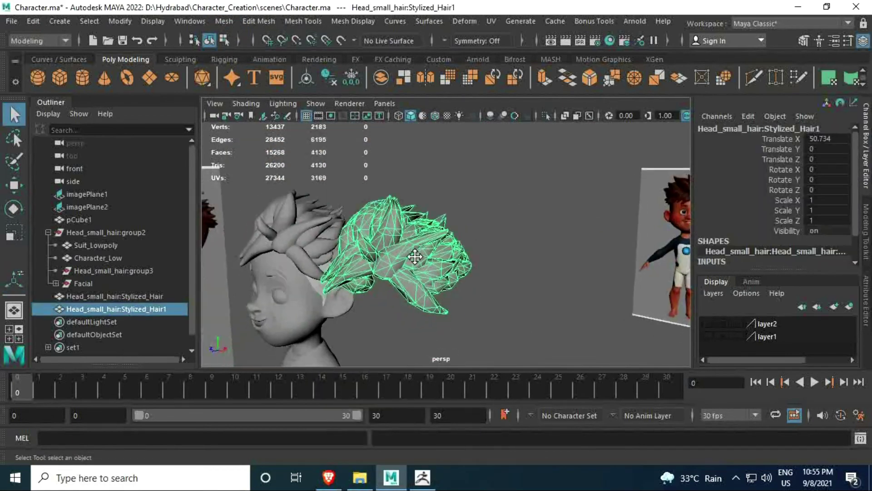
Delete the test copy and reselect the original Stylized_Hair mesh.
key("Delete")
key("ctrl+z")
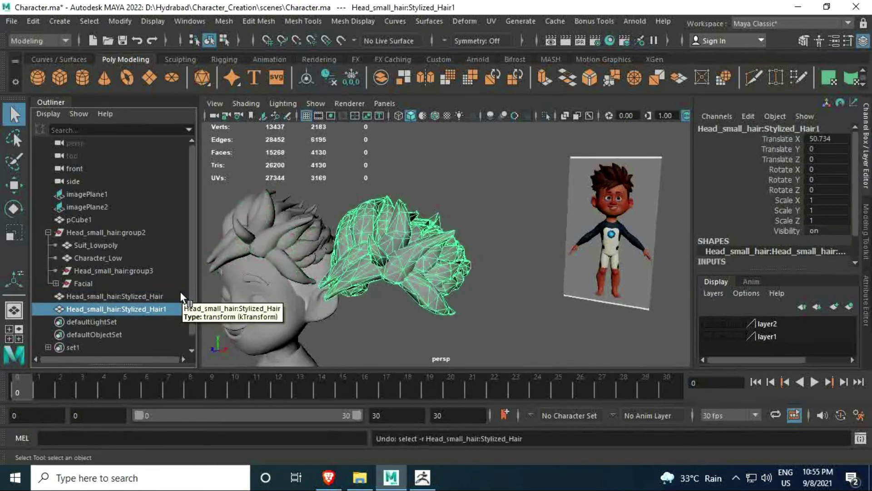
key("Delete")
mouse_move(291, 254)
left_mouse_down("alt")
mouse_move(316, 248)
mouse_move(345, 218)
left_mouse_up("alt")
left_click(346, 218)
Triangulate Stylized_Hair, reduce it by 50%, and triangulate the reduced result.
left_click(224, 21)
left_click(253, 184)
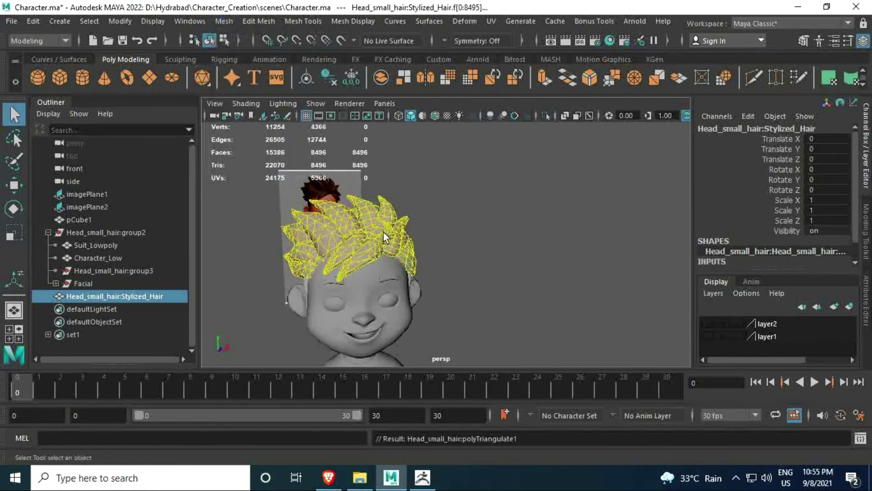
left_click(224, 21)
left_click(255, 136)
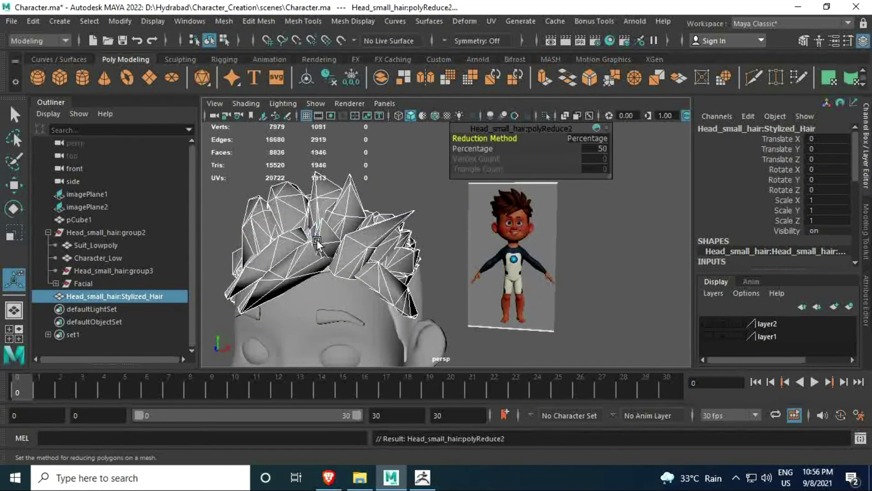
left_click_drag(317, 239, 389, 267, "alt")
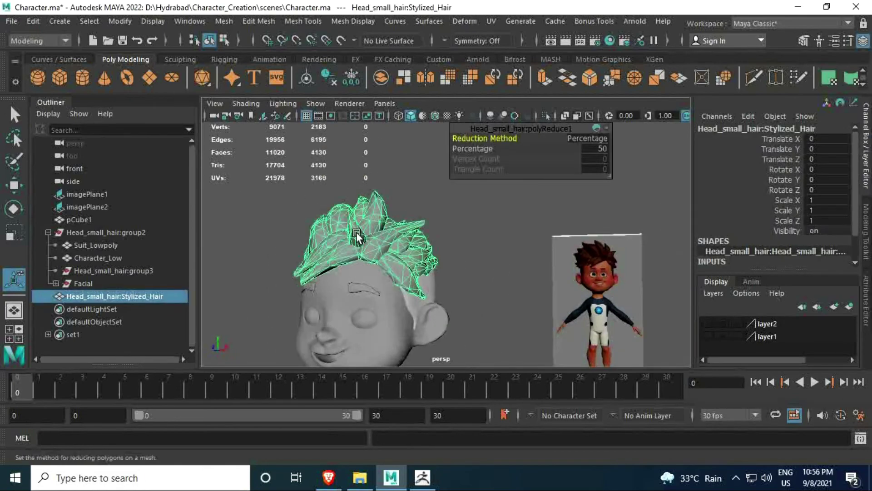
left_click(224, 21)
left_click(253, 181)
mouse_move(290, 220)
left_mouse_down("alt")
mouse_move(396, 221)
mouse_move(385, 260)
mouse_move(296, 255)
mouse_move(469, 306)
mouse_move(446, 177)
left_mouse_up("alt")
Isolate the hair in the viewport and orbit around it.
key("F8")
key("ctrl+1")
mouse_move(397, 190)
left_mouse_down("alt")
mouse_move(308, 288)
mouse_move(327, 188)
mouse_move(590, 207)
left_mouse_up("alt")
Select a hair spike and move it back and down into the hair mass.
scroll(373, 231, "up", 3)
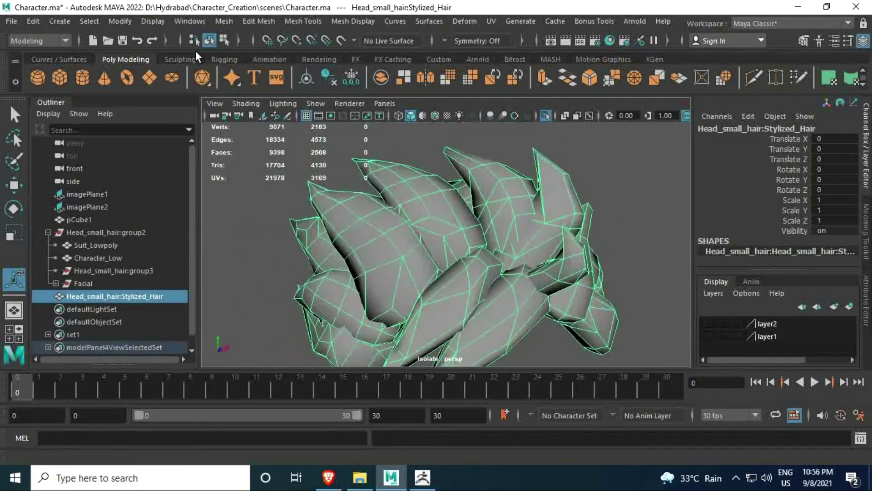
left_click(332, 249)
key("ctrl+1")
left_click(509, 245)
key("w")
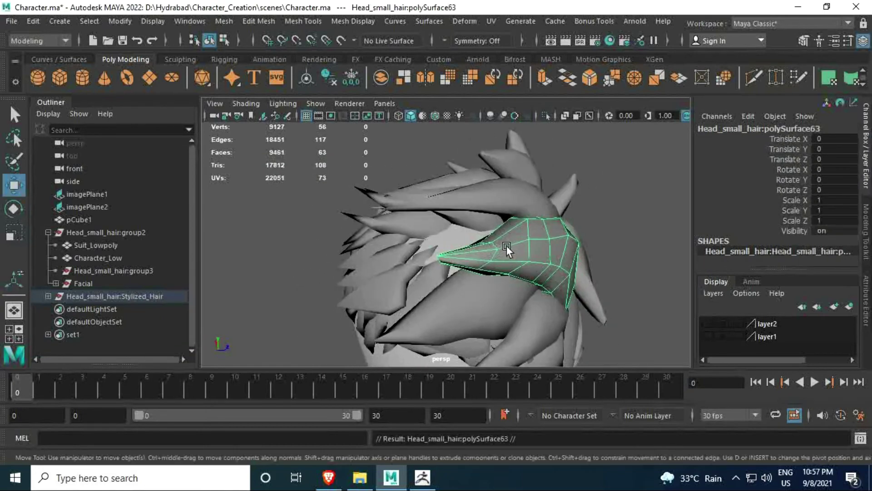
mouse_move(511, 255)
left_mouse_down()
mouse_move(504, 279)
mouse_move(277, 269)
left_mouse_up()
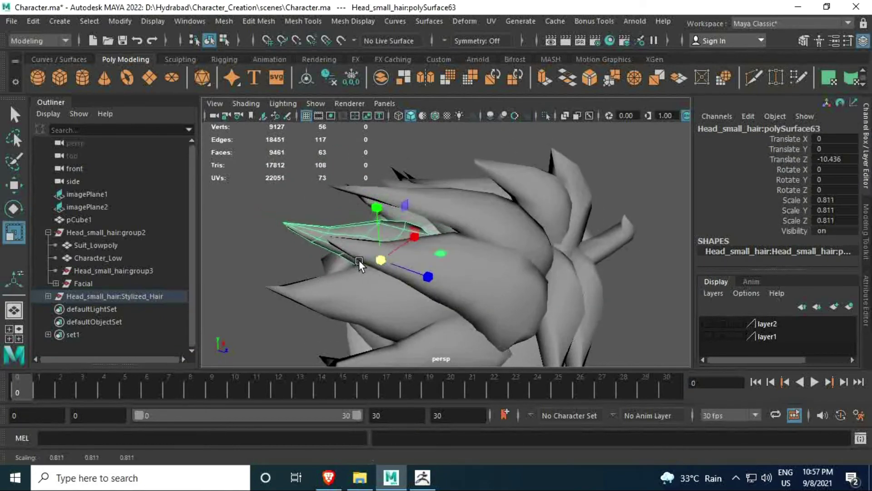
mouse_move(359, 260)
left_mouse_down("alt")
mouse_move(495, 252)
mouse_move(484, 223)
mouse_move(561, 280)
mouse_move(518, 254)
left_mouse_up("alt")
mouse_move(516, 200)
left_mouse_down()
mouse_move(516, 227)
mouse_move(454, 255)
mouse_move(500, 236)
mouse_move(478, 245)
mouse_move(527, 246)
mouse_move(444, 244)
mouse_move(391, 140)
mouse_move(455, 266)
mouse_move(476, 253)
mouse_move(462, 236)
mouse_move(488, 250)
mouse_move(409, 218)
left_mouse_up()
Try the Grab sculpt brush, then create another spike from the selected one.
left_click(179, 59)
left_click(105, 77)
key("q")
left_click(125, 59)
left_click(347, 77)
key("w")
left_click(455, 266)
Combine all the hair pieces into one mesh and rename it Stylized_Hair_Style.
left_click_drag(316, 172, 560, 293)
left_click(105, 295)
mouse_move(207, 290)
left_mouse_down("alt")
mouse_move(222, 287)
mouse_move(254, 150)
left_mouse_up("alt")
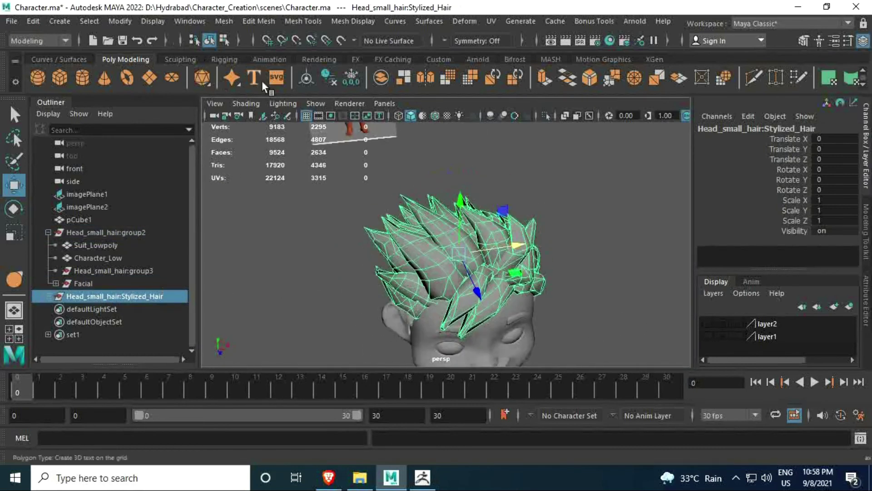
left_click(328, 79)
double_click(107, 296)
type("Stylized Hair Style")
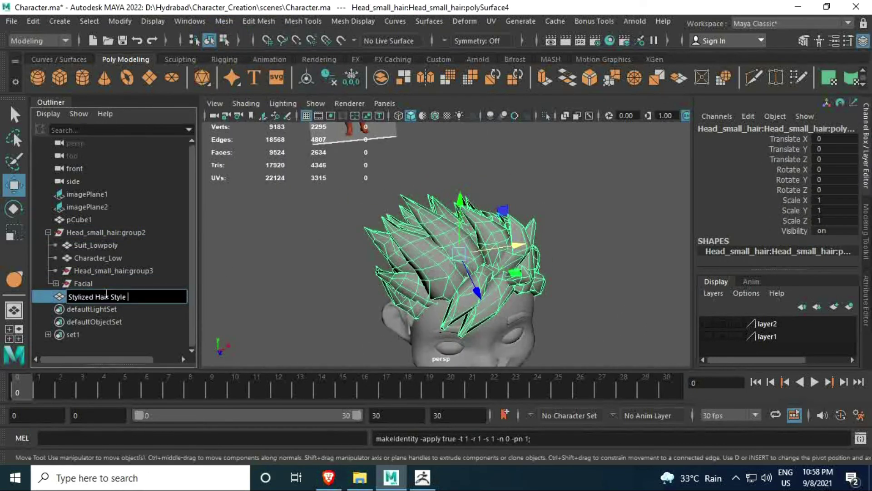
left_click(345, 255)
scroll(465, 246, "up", 5)
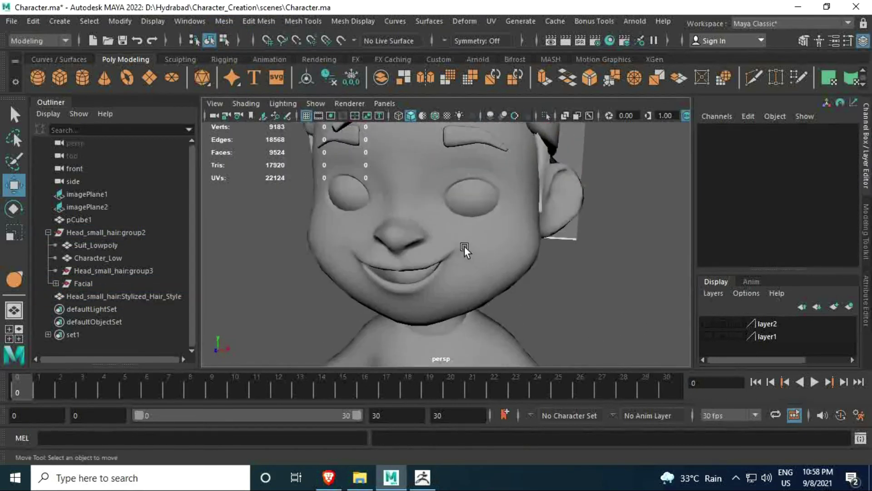
scroll(419, 269, "down", 8)
scroll(424, 197, "up", 5)
scroll(402, 221, "up", 3)
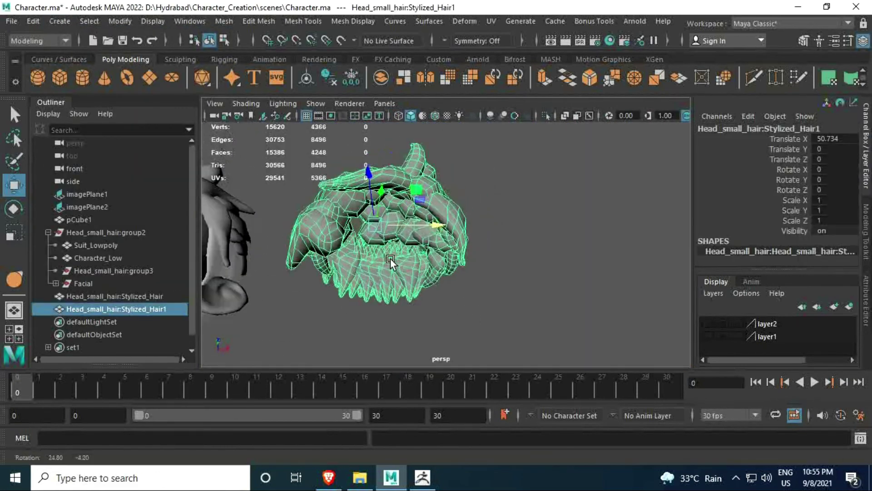
Test a polygon reduction on the Stylized_Hair1 copy, then delete that copy.
left_click(231, 20)
left_click(259, 102)
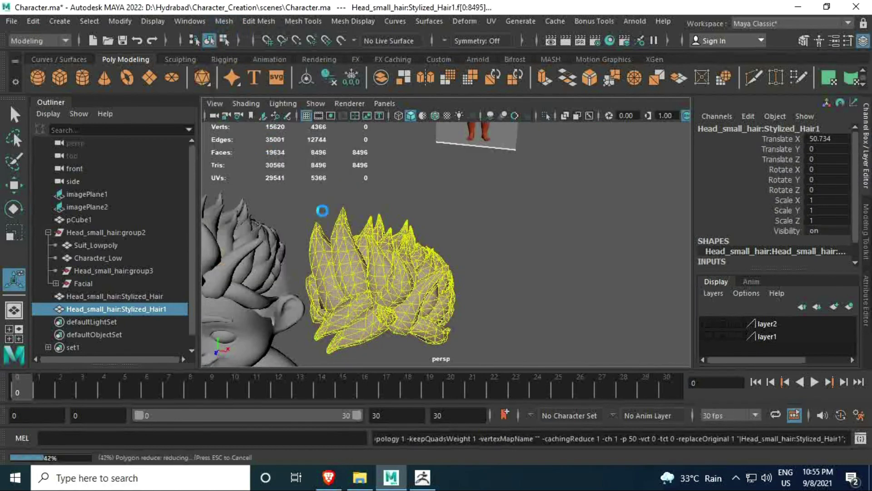
left_click_drag(323, 210, 396, 287, "alt")
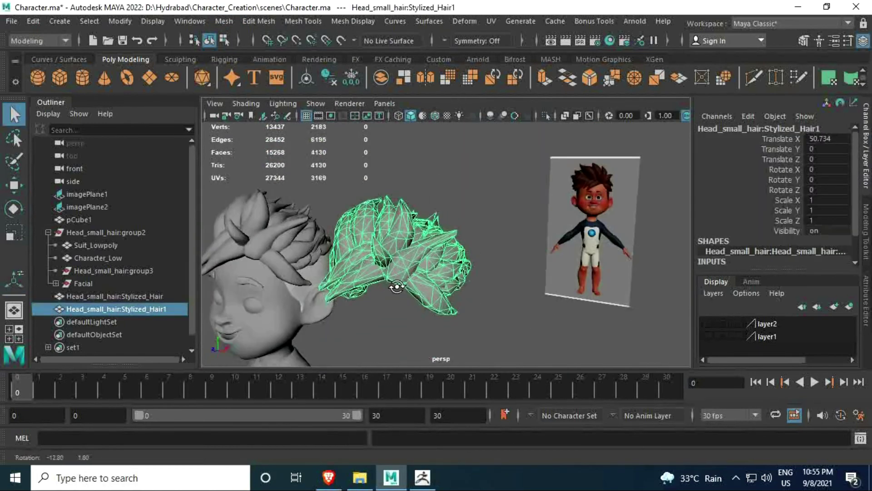
left_click(162, 296)
key("ctrl+z")
key("Delete")
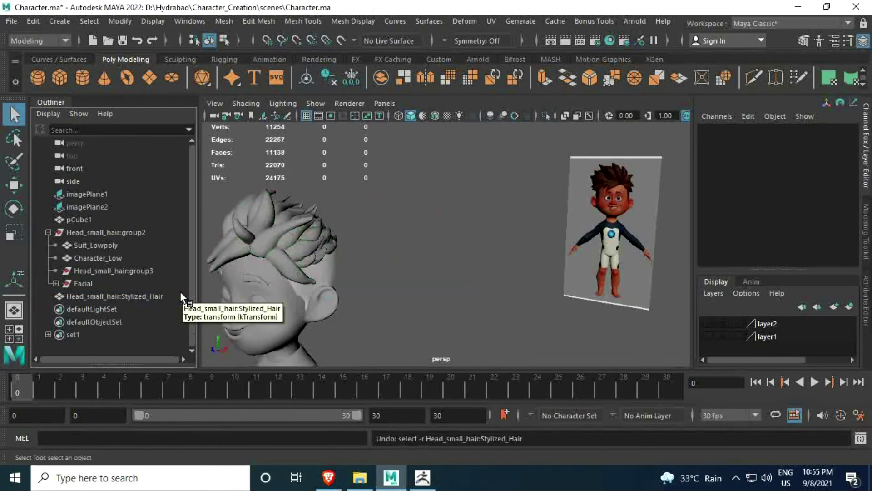
Reduce Stylized_Hair by 50% to 4130 triangles, redoing the reduction once.
left_click(353, 255)
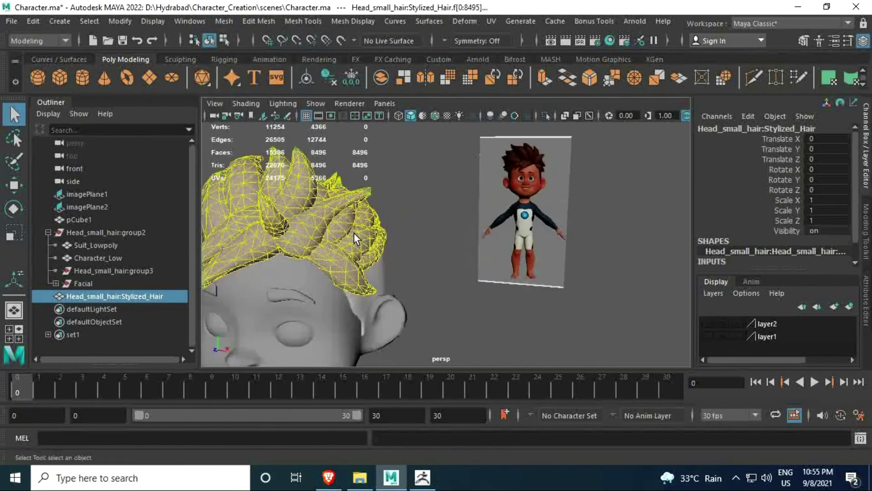
left_click(224, 21)
left_click(246, 126)
left_click_drag(315, 229, 394, 236, "alt")
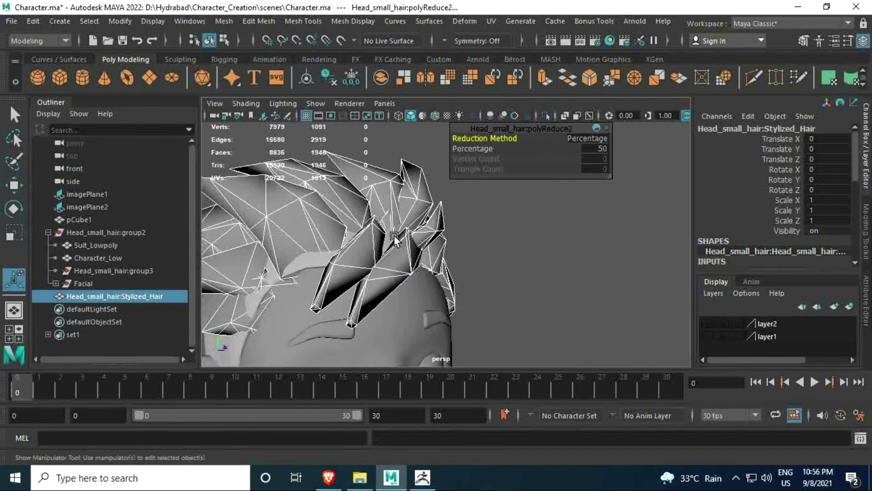
key("ctrl+z")
left_click(114, 296)
left_click(224, 21)
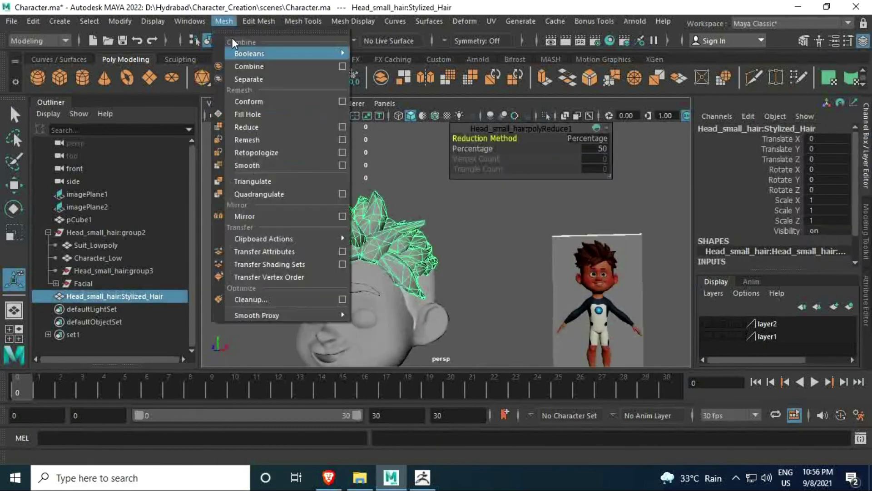
left_click(247, 126)
mouse_move(323, 195)
left_mouse_down("alt")
mouse_move(412, 245)
mouse_move(311, 292)
mouse_move(455, 259)
mouse_move(455, 277)
mouse_move(576, 277)
mouse_move(413, 247)
left_mouse_up("alt")
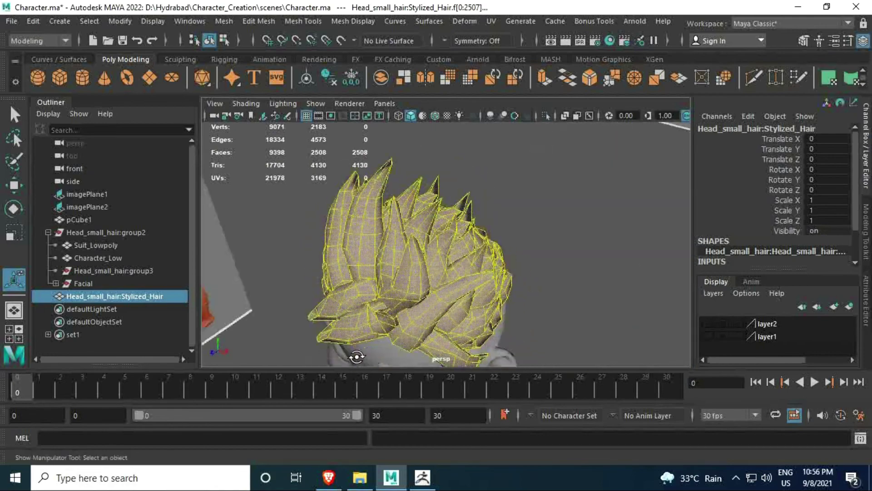
left_click(413, 248)
Isolate the hair and use Mesh > Separate to split it into individual spikes.
key("ctrl+1")
mouse_move(389, 203)
left_mouse_down("alt")
mouse_move(363, 271)
mouse_move(518, 195)
mouse_move(400, 168)
mouse_move(471, 219)
left_mouse_up("alt")
left_click(224, 21)
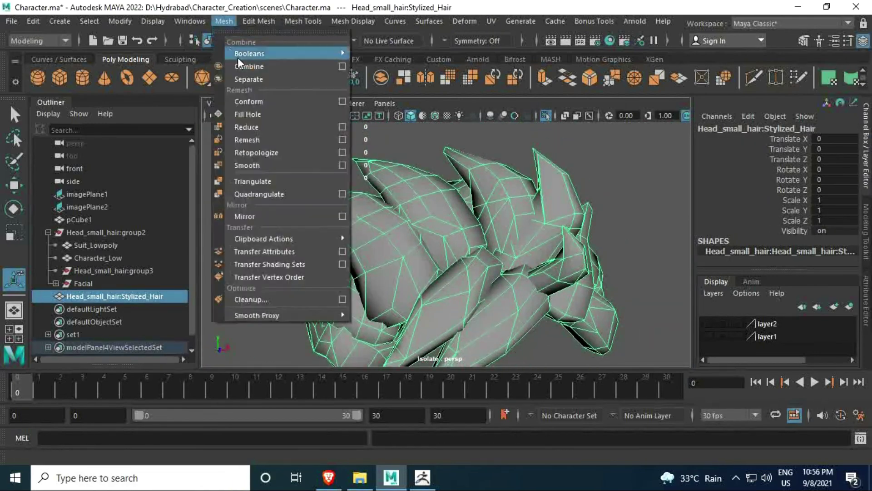
left_click(241, 76)
left_click_drag(413, 193, 465, 252, "alt")
Duplicate one hair spike and move and scale the copy back onto the head.
left_click(465, 252)
key("w")
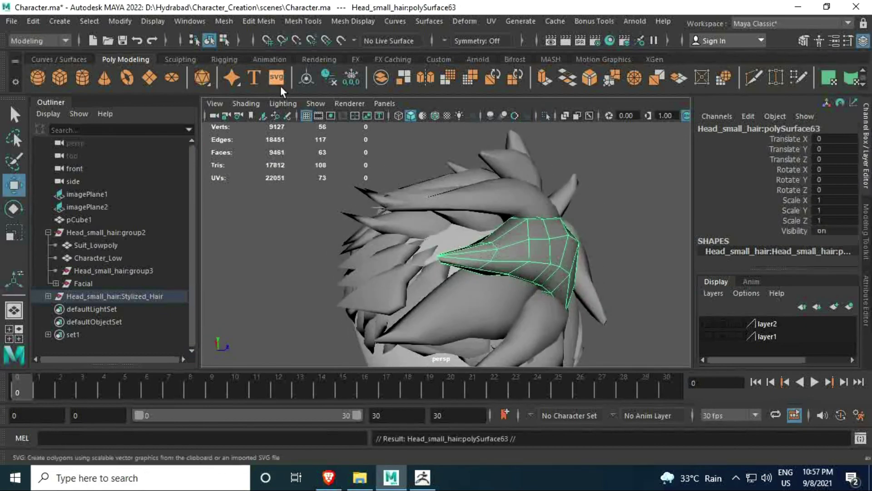
key("ctrl+d")
mouse_move(577, 258)
left_mouse_down()
mouse_move(479, 277)
mouse_move(527, 247)
mouse_move(461, 271)
mouse_move(376, 269)
mouse_move(518, 273)
mouse_move(525, 236)
mouse_move(454, 273)
mouse_move(526, 157)
mouse_move(508, 218)
left_mouse_up()
key("r")
key("w")
Sculpt the duplicated spike, then make another spike from it and slide it into place.
left_click(180, 60)
left_click(115, 78)
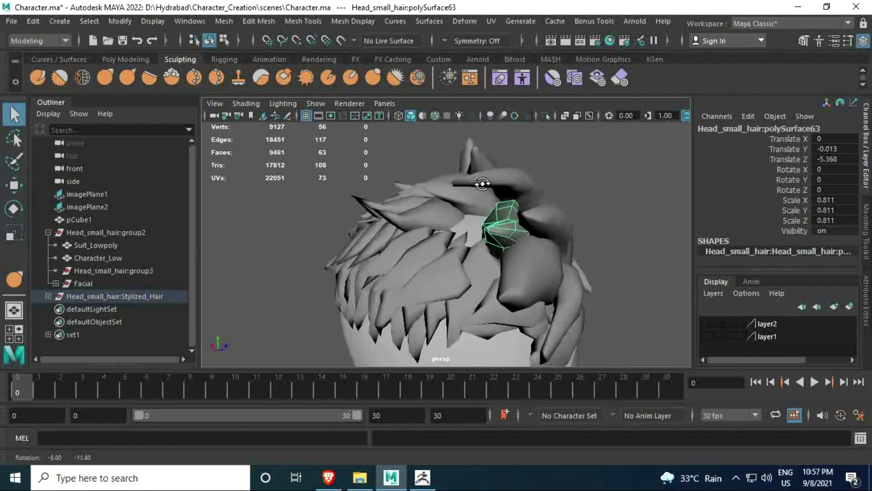
left_click(125, 59)
left_click(350, 78)
key("w")
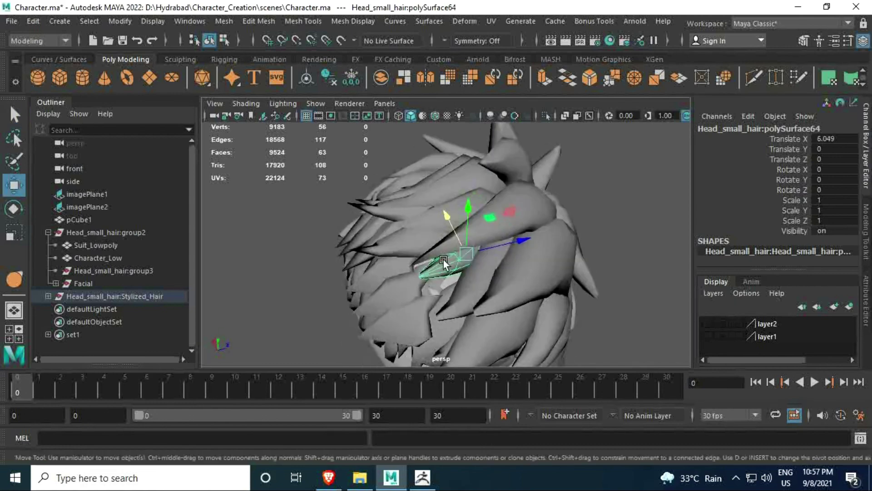
mouse_move(443, 260)
left_mouse_down()
mouse_move(428, 238)
mouse_move(450, 245)
left_mouse_up()
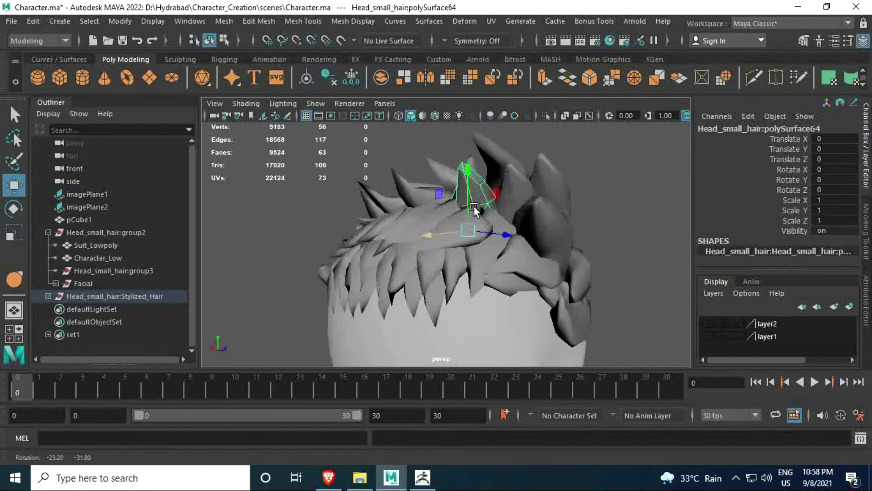
Select the whole Stylized_Hair group and combine all hair pieces into one mesh.
left_click(508, 283)
mouse_move(473, 206)
left_mouse_down("alt")
mouse_move(508, 282)
mouse_move(386, 219)
mouse_move(475, 247)
left_mouse_up("alt")
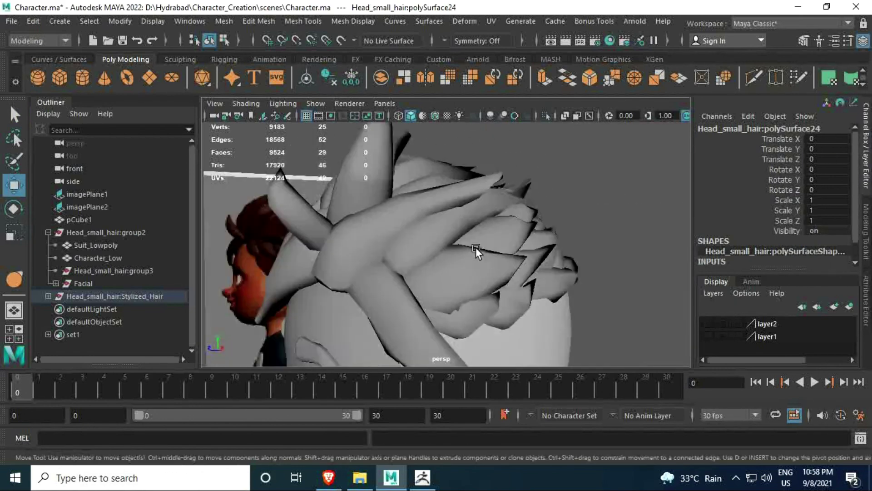
right_click_drag(476, 247, 228, 279, "alt")
left_click(114, 296)
mouse_move(418, 306)
left_mouse_down("alt")
mouse_move(472, 295)
mouse_move(455, 272)
left_mouse_up("alt")
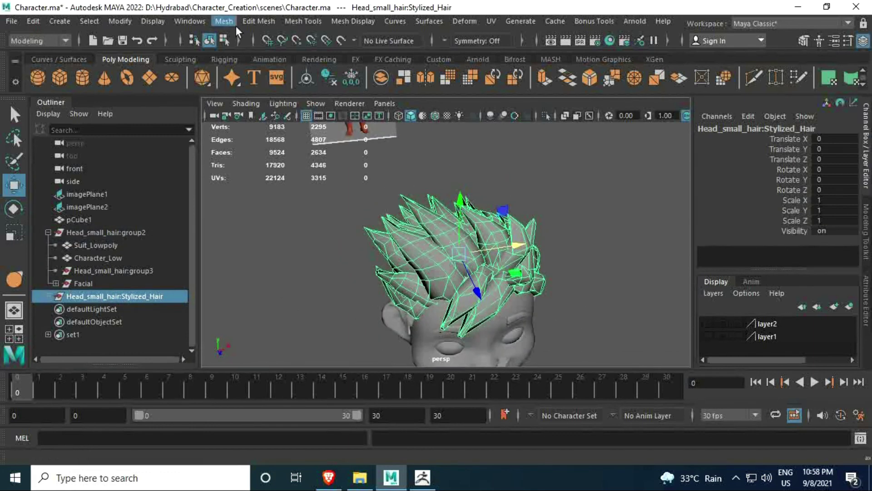
left_click(224, 20)
left_click(241, 47)
Rename the combined mesh Stylized_Hair_Style in the Outliner and view the whole character from the front.
double_click(99, 295)
type("Stylized")
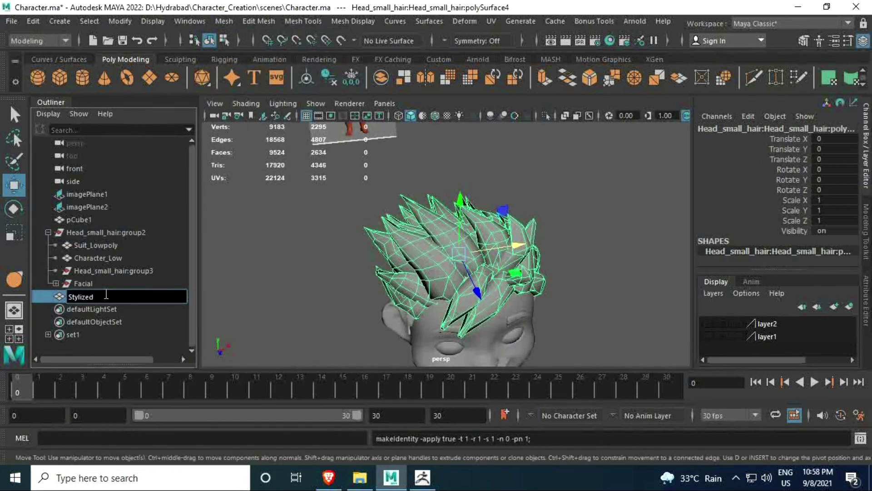
type("_Hair_Style")
key("Return")
left_click(318, 273)
left_click_drag(445, 255, 465, 232, "alt")
scroll(464, 232, "up", 3)
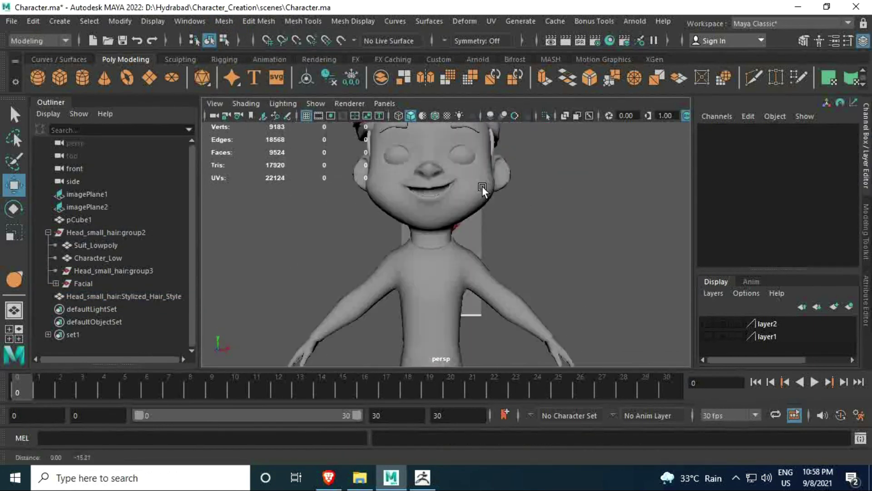
key("space")
key("space")
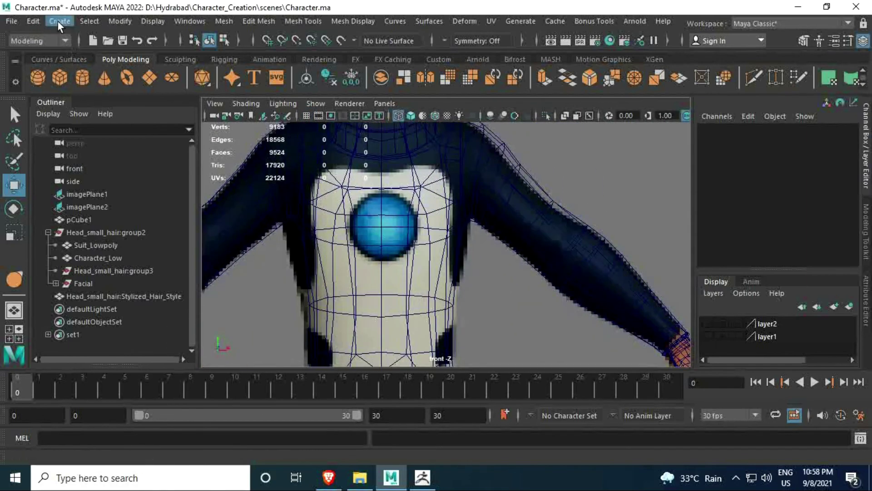